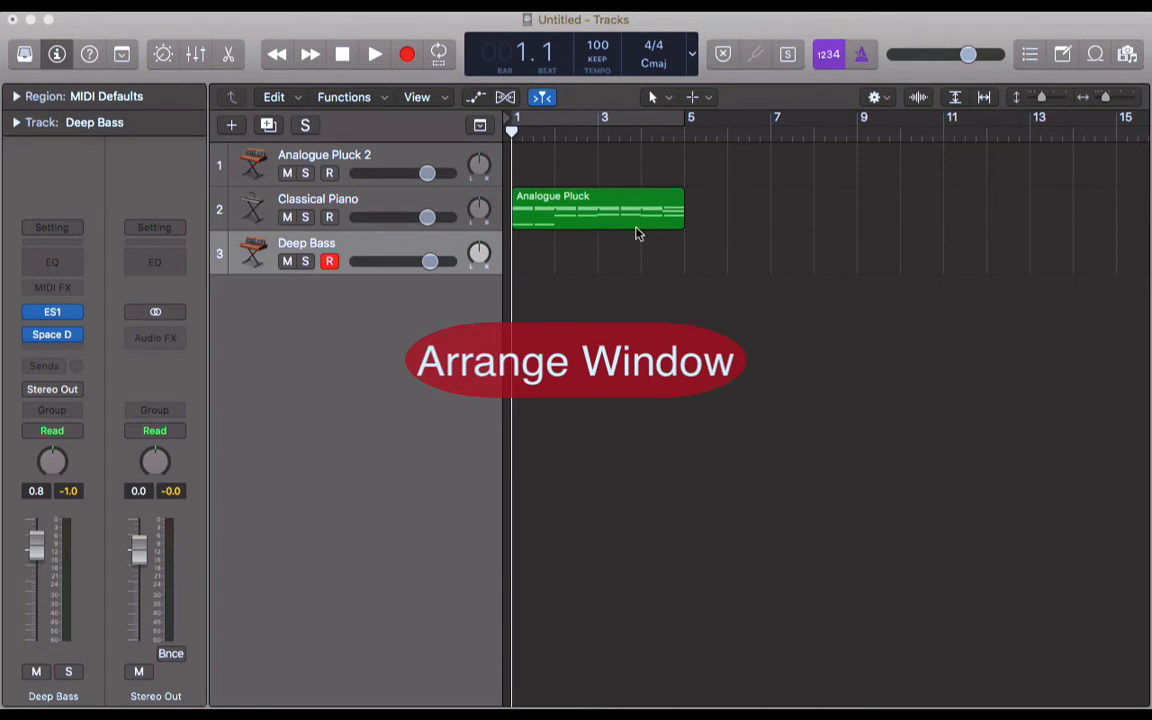
- Move the Analogue Pluck region up from the Classical Piano track to the Analogue Pluck 2 track, starting at bar 1
click(633, 200)
drag(633, 200, 600, 158)
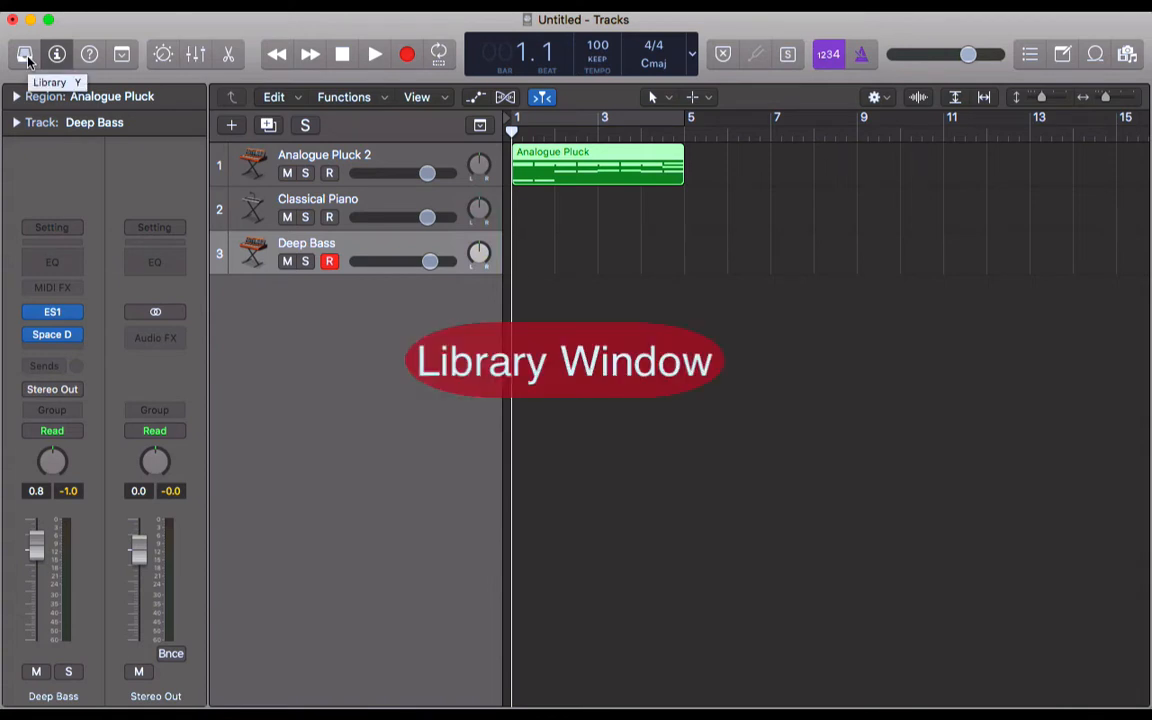
- Show the Library and browse its sound categories, selecting Percussion
key(y)
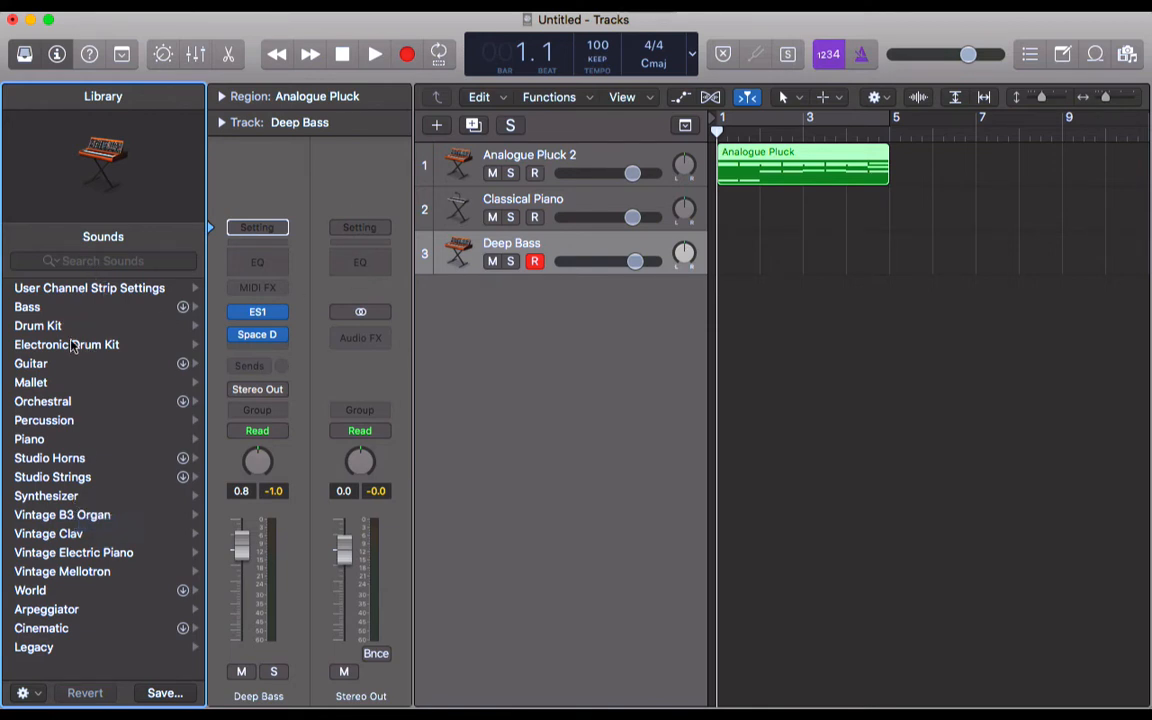
click(85, 420)
scroll(52, 326, left, 5)
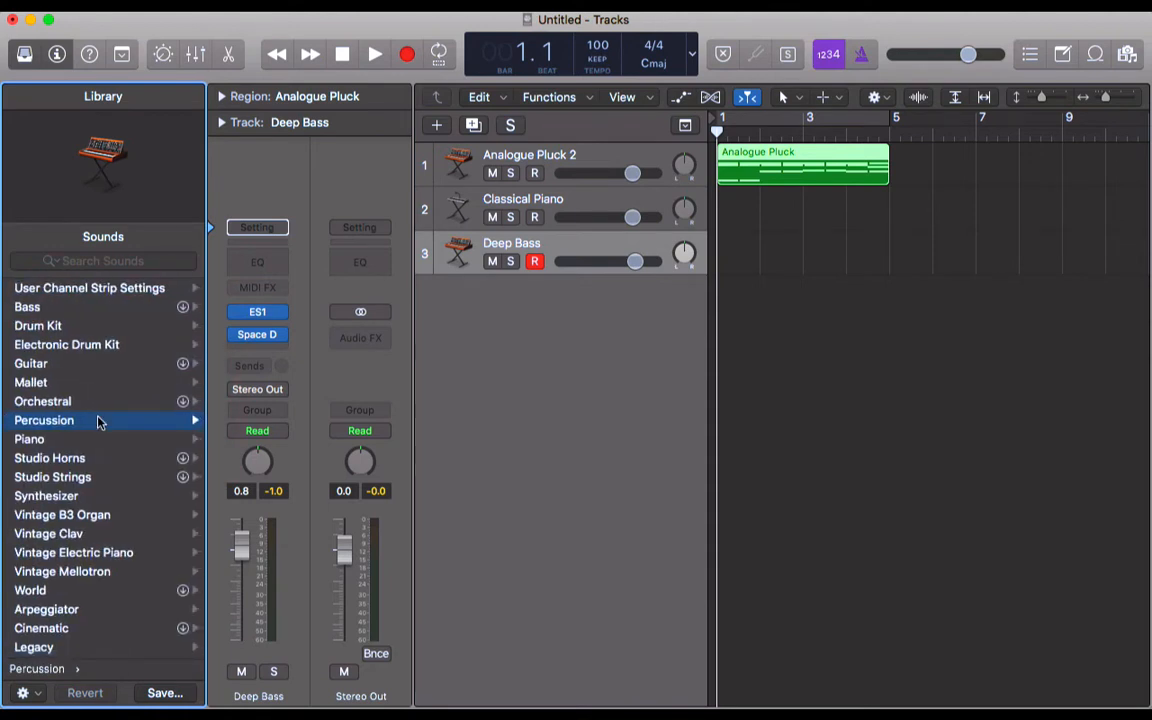
scroll(160, 520, down, 2)
- Toggle the Inspector off and on again, and view the Quick Help note explaining it
key(i)
key(i)
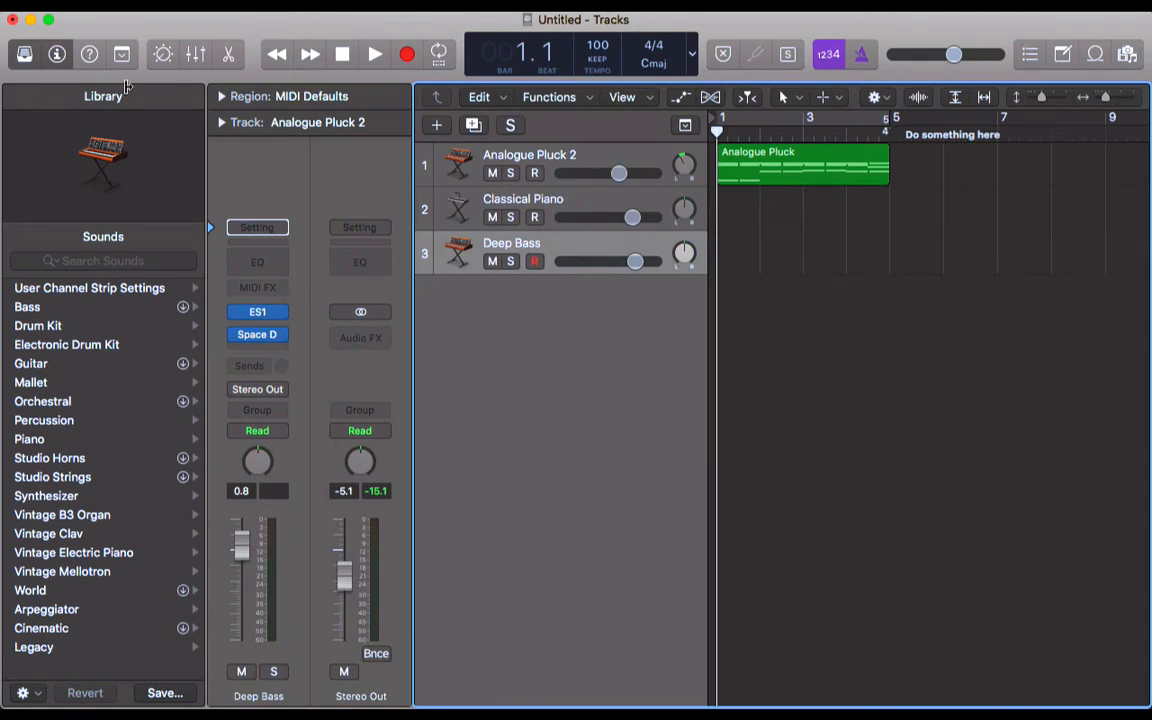
click(90, 54)
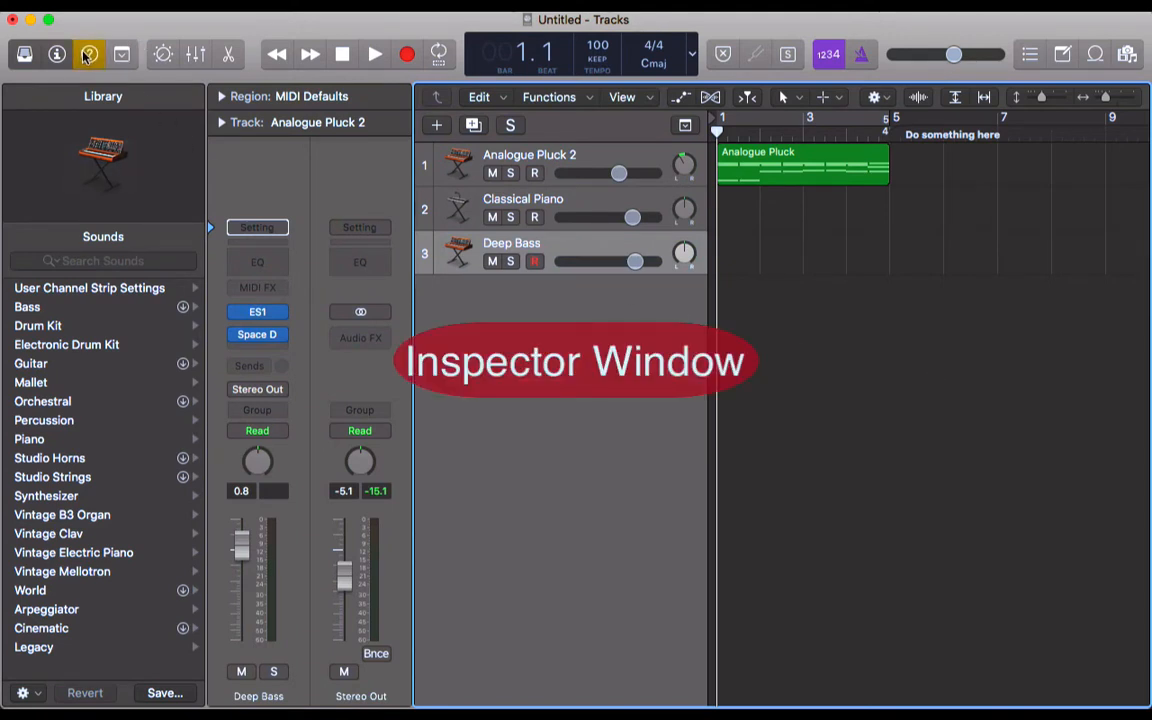
mouse_move(58, 55)
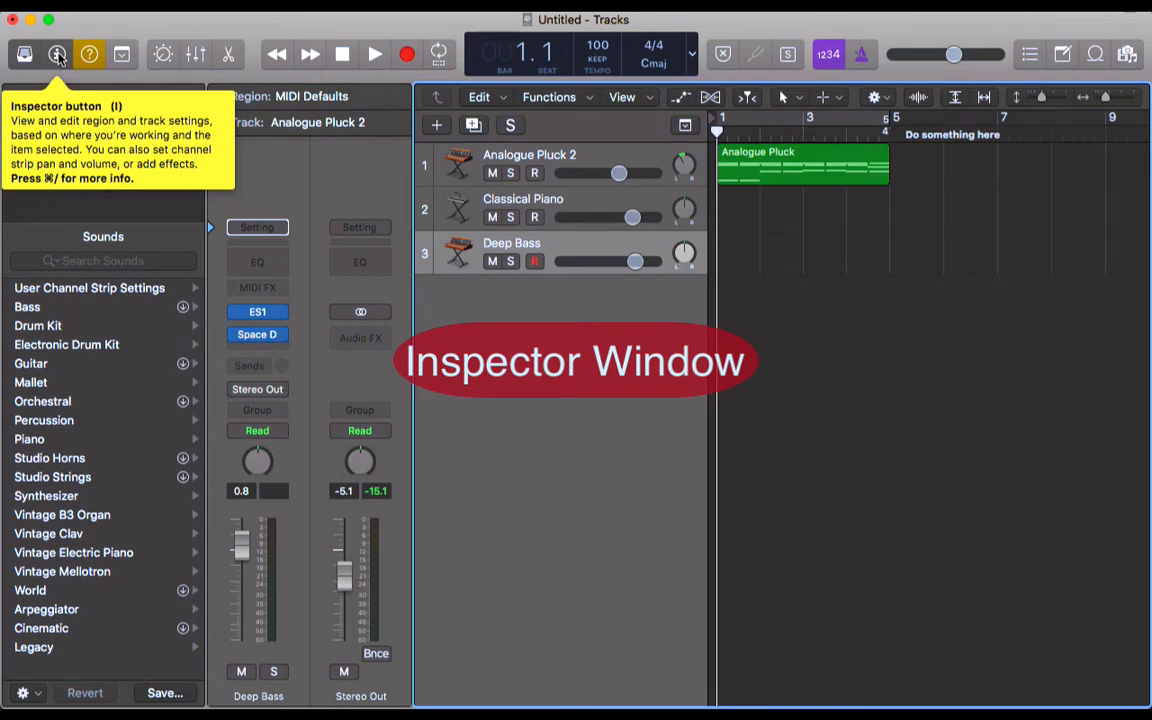
click(88, 53)
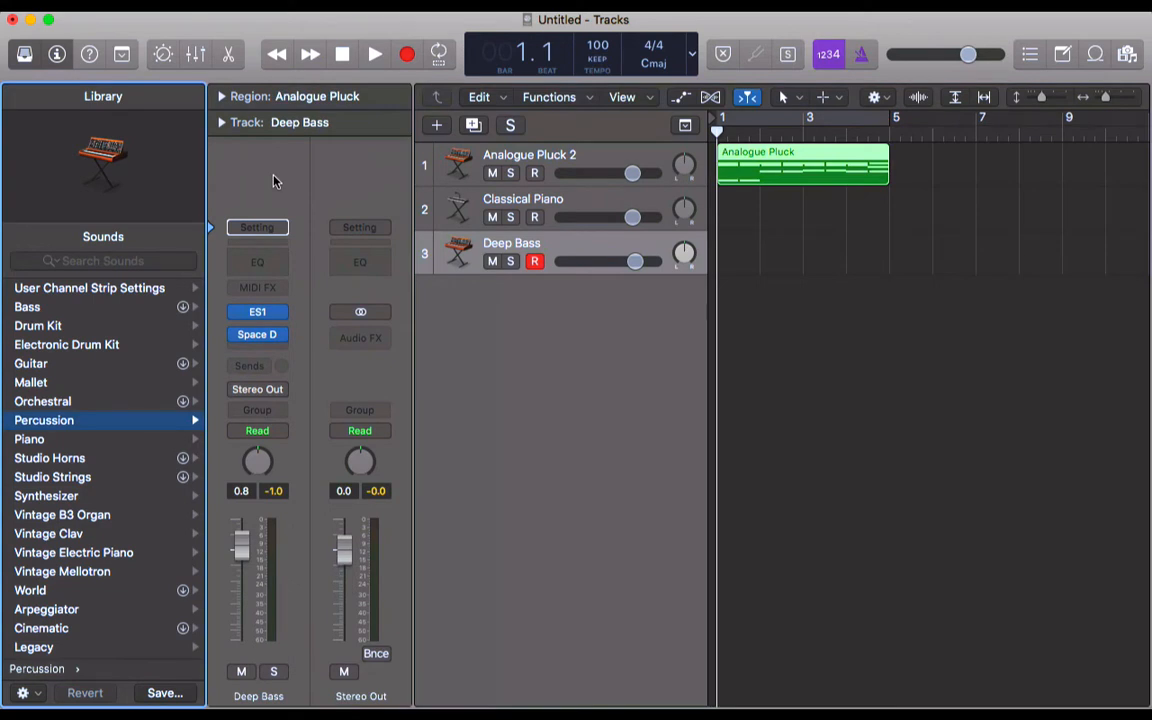
- Clear the channel peak readings and show the Smart Controls for the Analogue Pluck 2 track
click(273, 490)
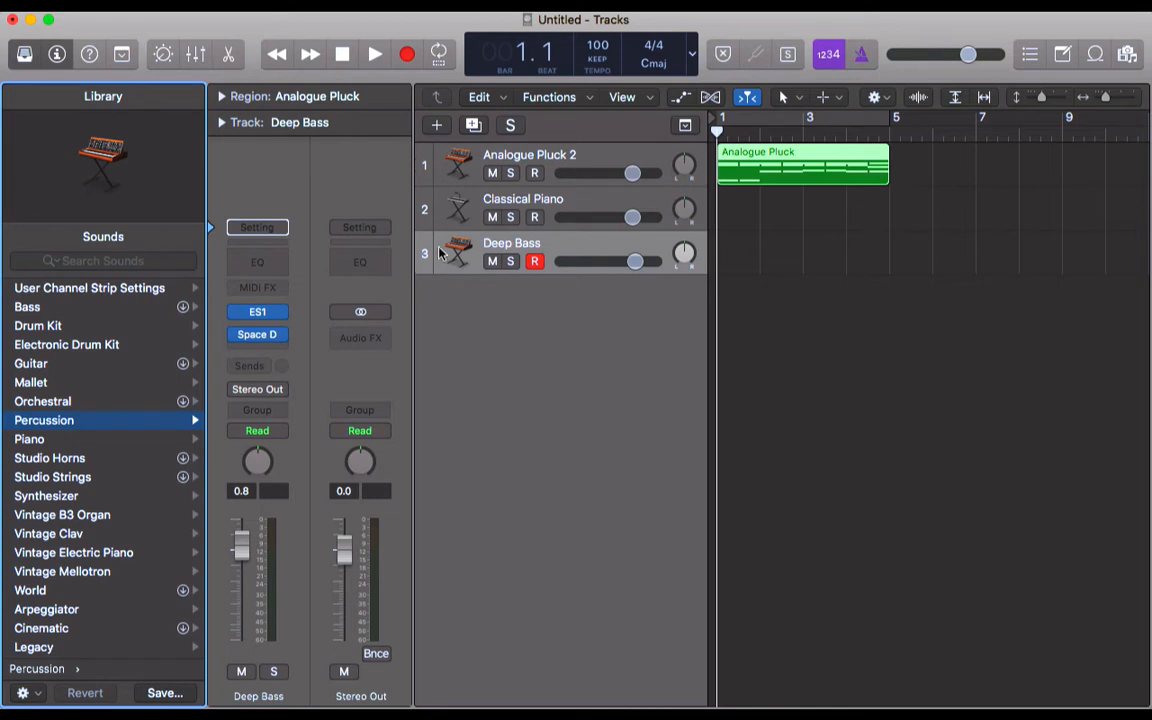
click(163, 55)
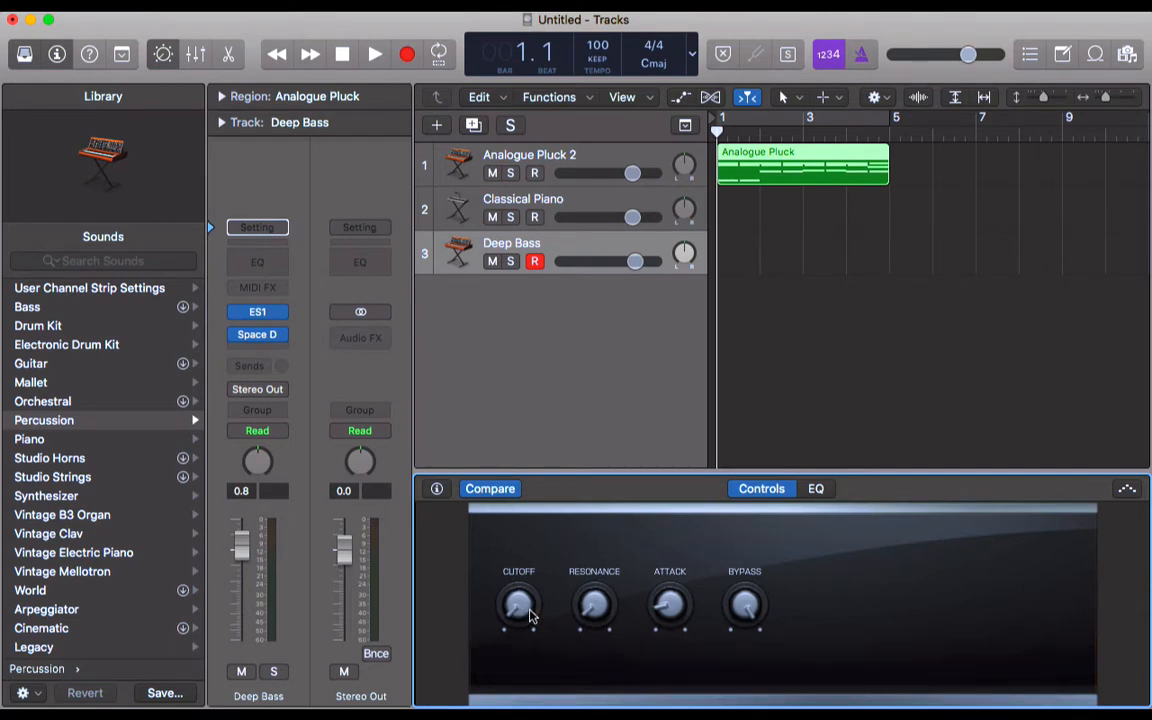
click(598, 155)
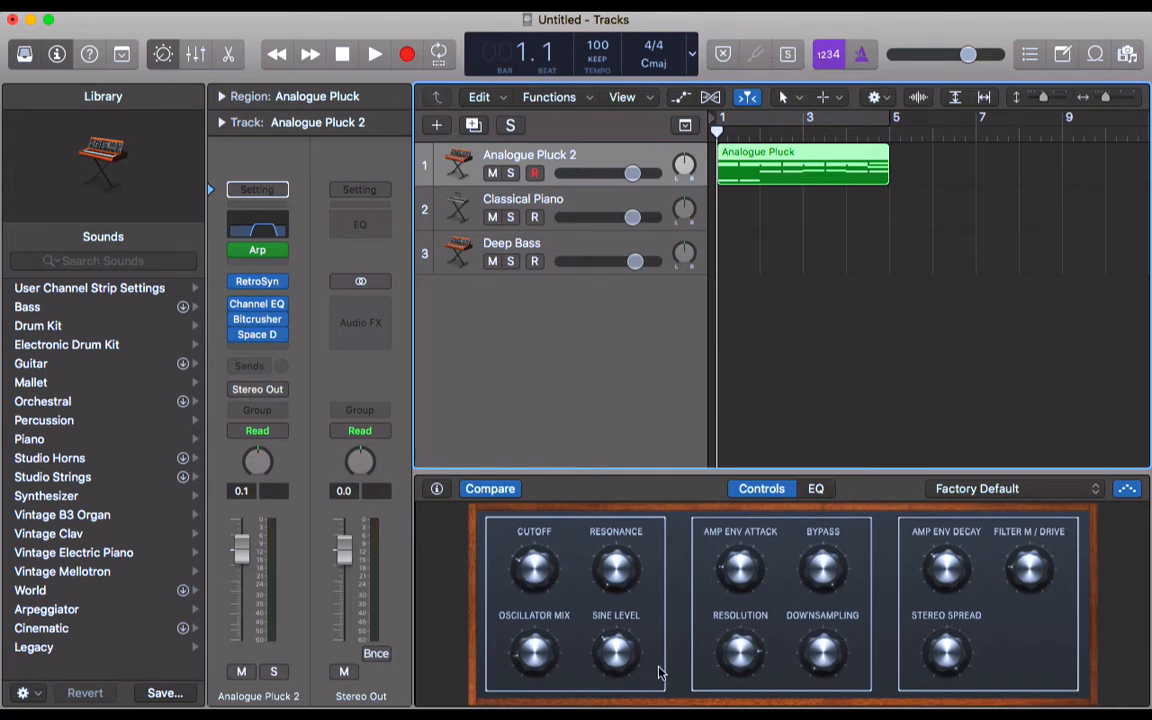
- Turn on cycle mode for bars 1 to 5 and start playback
mouse_move(260, 288)
key(c)
key(space)
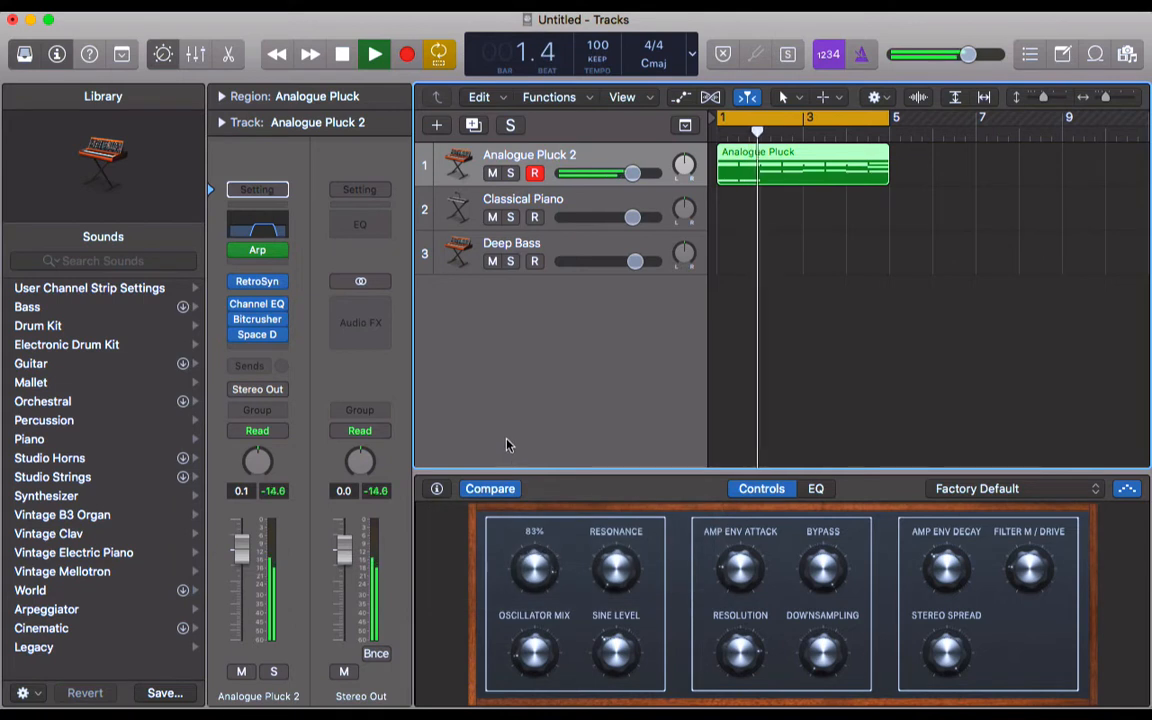
- Lower the Cutoff of Analogue Pluck 2 and set its Oscillator Mix to 3% during playback
drag(512, 532, 517, 586)
drag(545, 661, 538, 602)
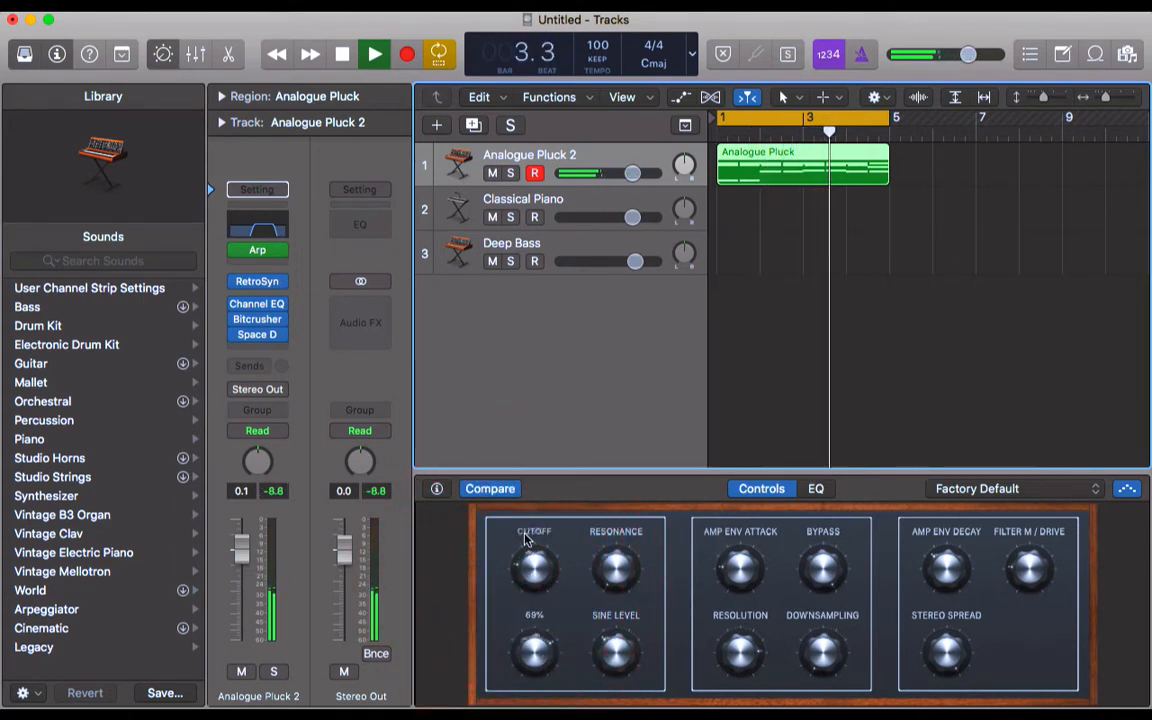
drag(536, 650, 541, 697)
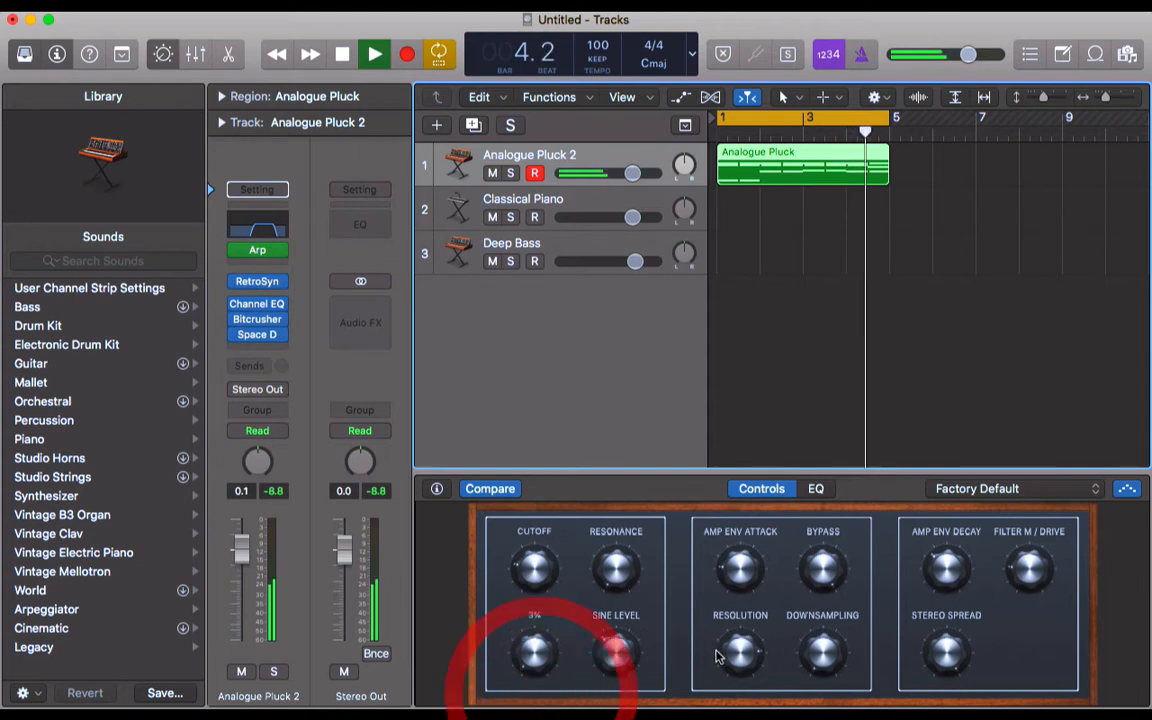
- Adjust the Resolution and Filter M / Drive, setting Downsampling to 1x, Stereo Spread to 69% and Amp Env Decay to 160 ms
drag(740, 652, 721, 637)
drag(826, 662, 802, 692)
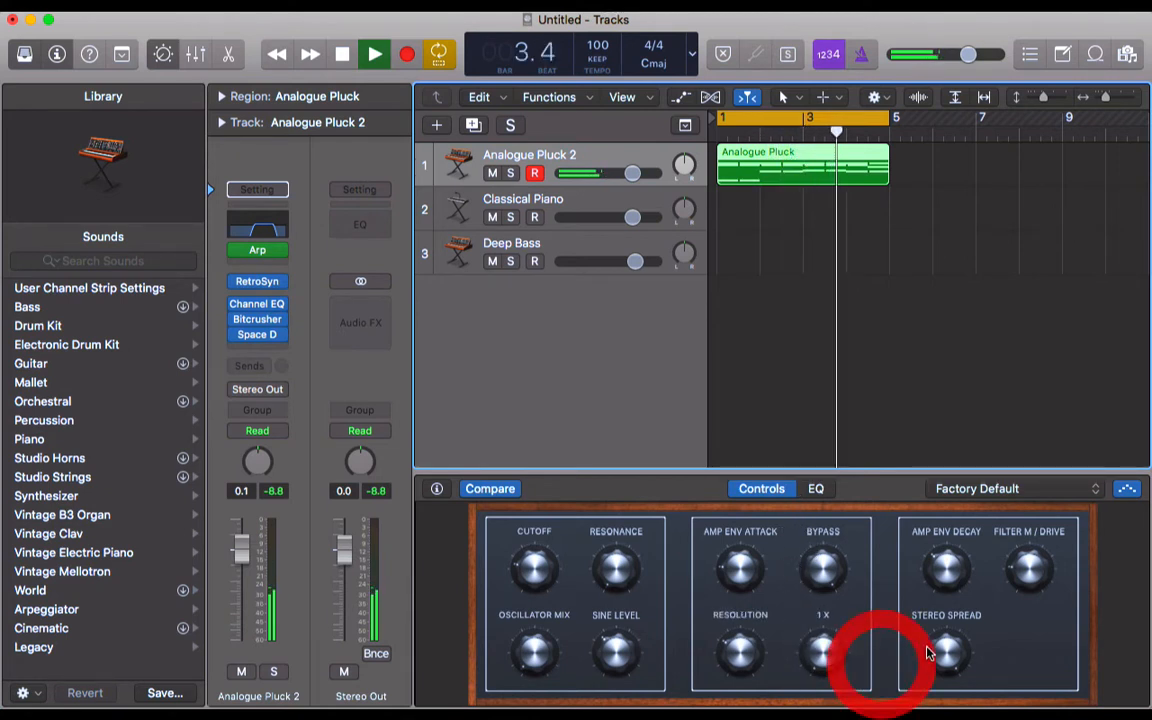
drag(936, 655, 932, 612)
click(920, 554)
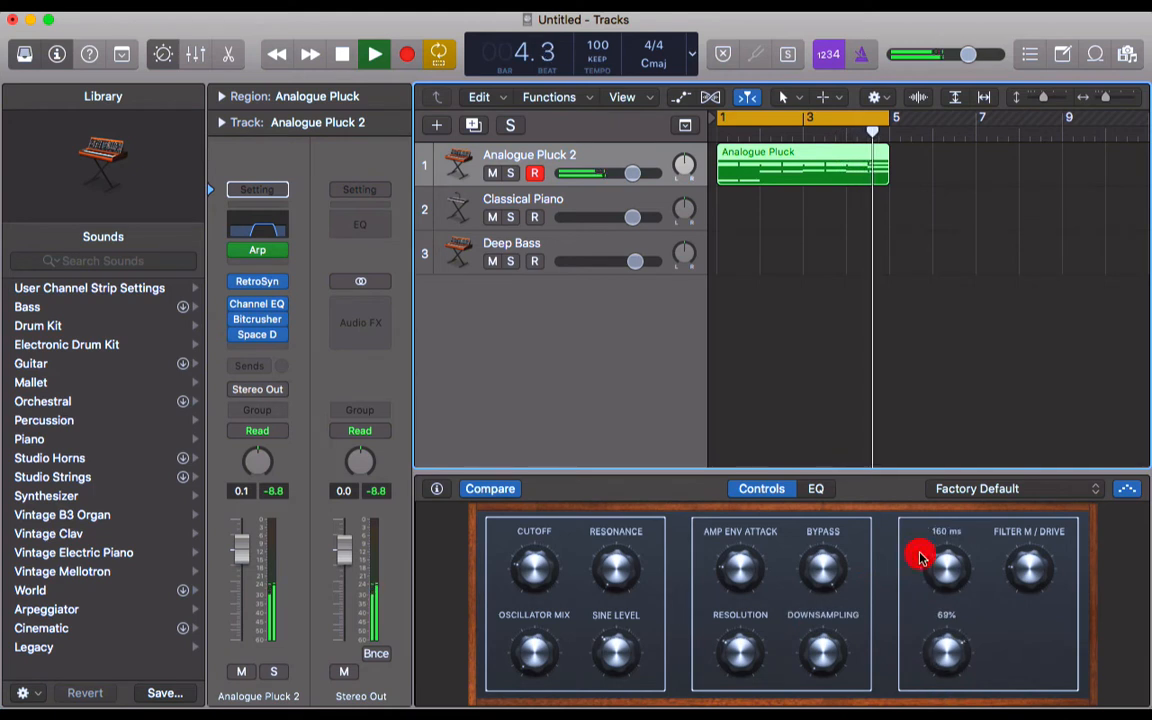
drag(1029, 562, 1011, 637)
- Set the Bypass control to -0.8 dB and Downsampling to 24x, and stop playback
drag(838, 582, 823, 712)
drag(818, 634, 805, 514)
drag(824, 660, 820, 710)
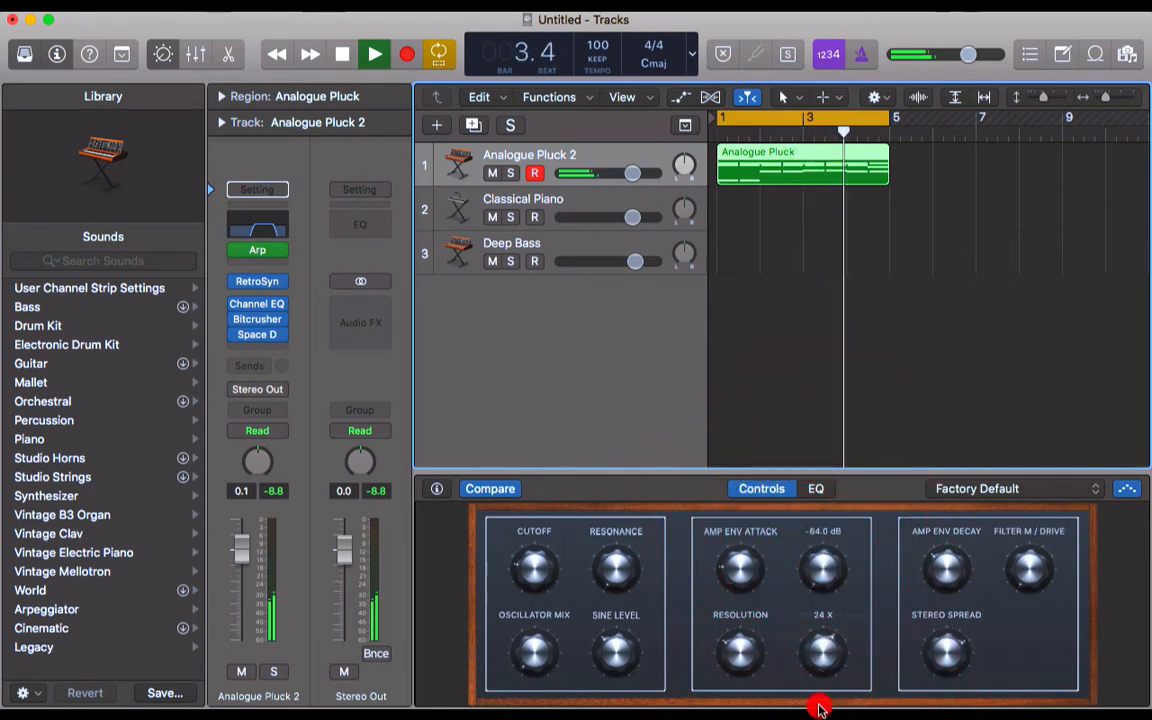
click(820, 569)
click(812, 364)
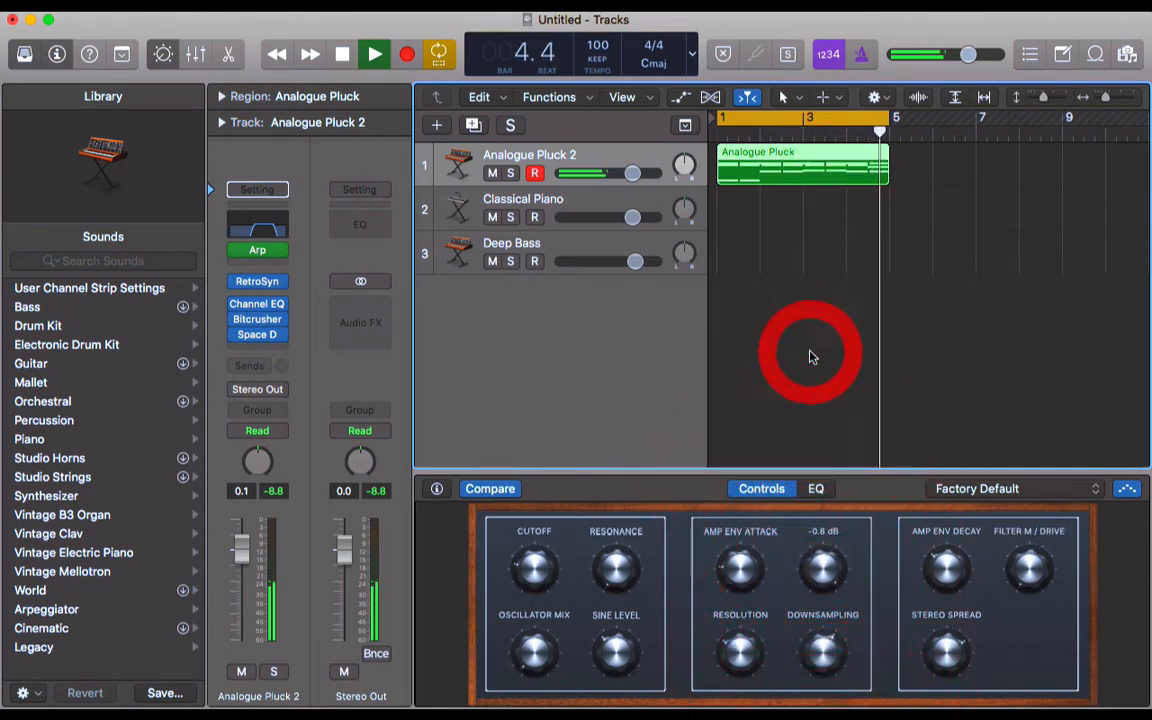
key(space)
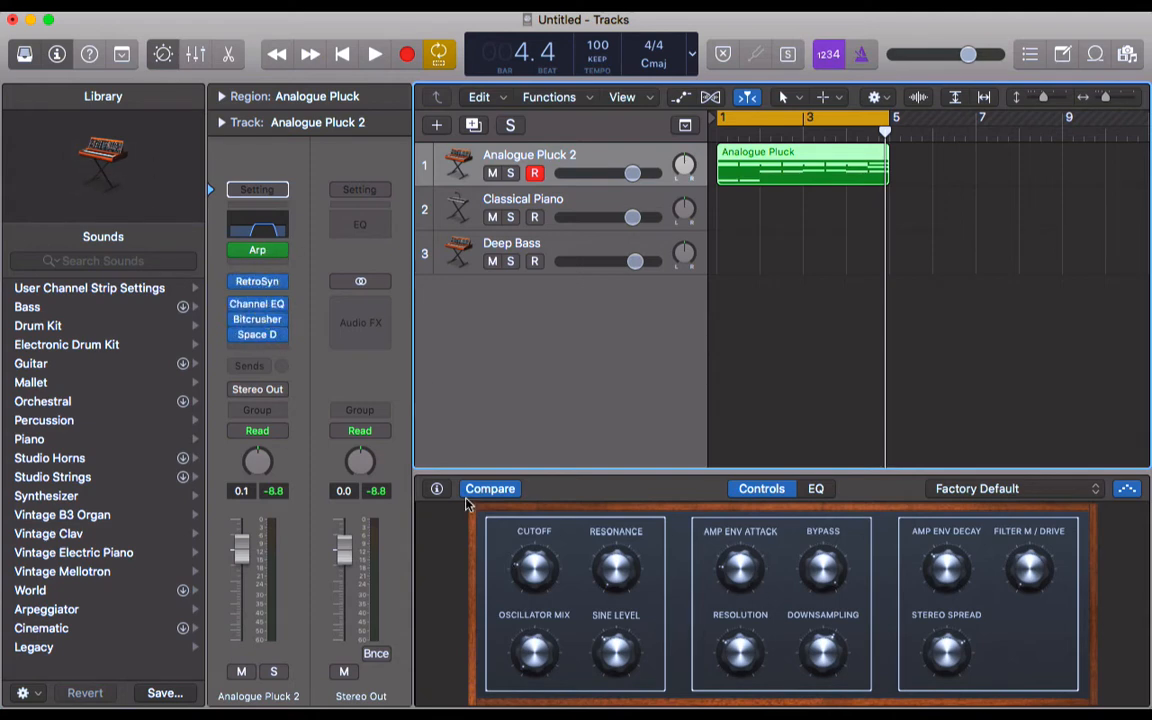
- View the Retro Synth plug-in window of Analogue Pluck 2 and close it
click(252, 281)
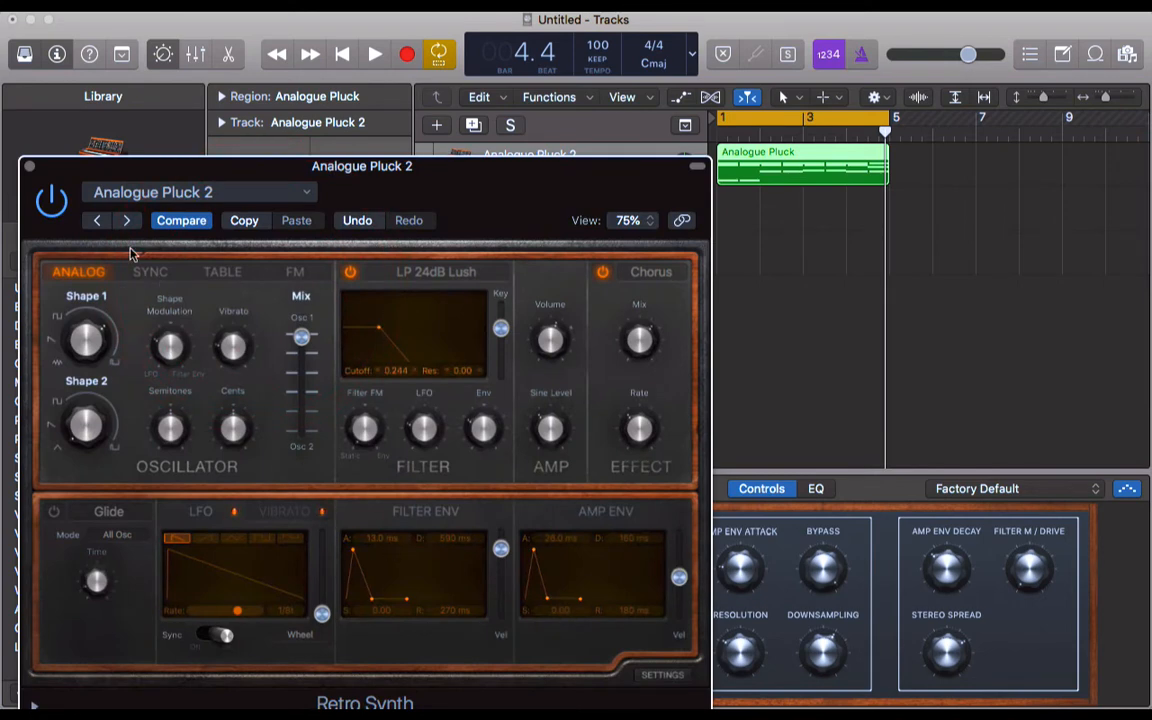
click(30, 166)
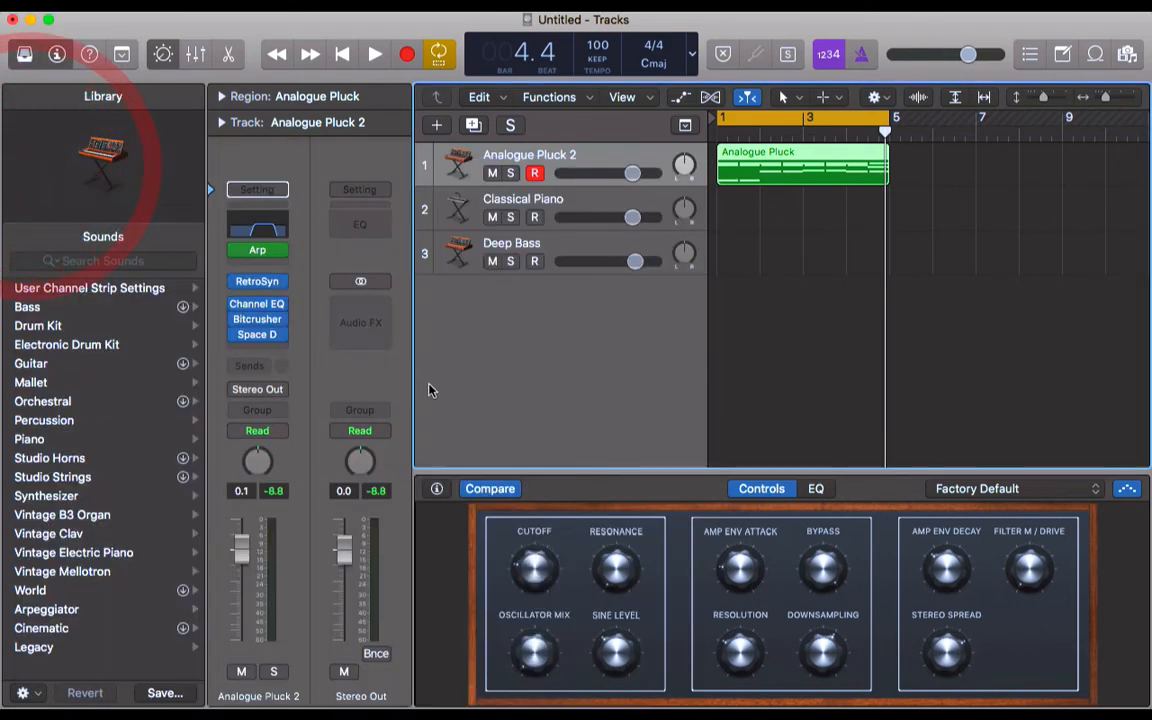
- With the Bitcrusher plug-in window open, set Downsampling to 11x through the Smart Controls, and close the plug-in window
click(258, 320)
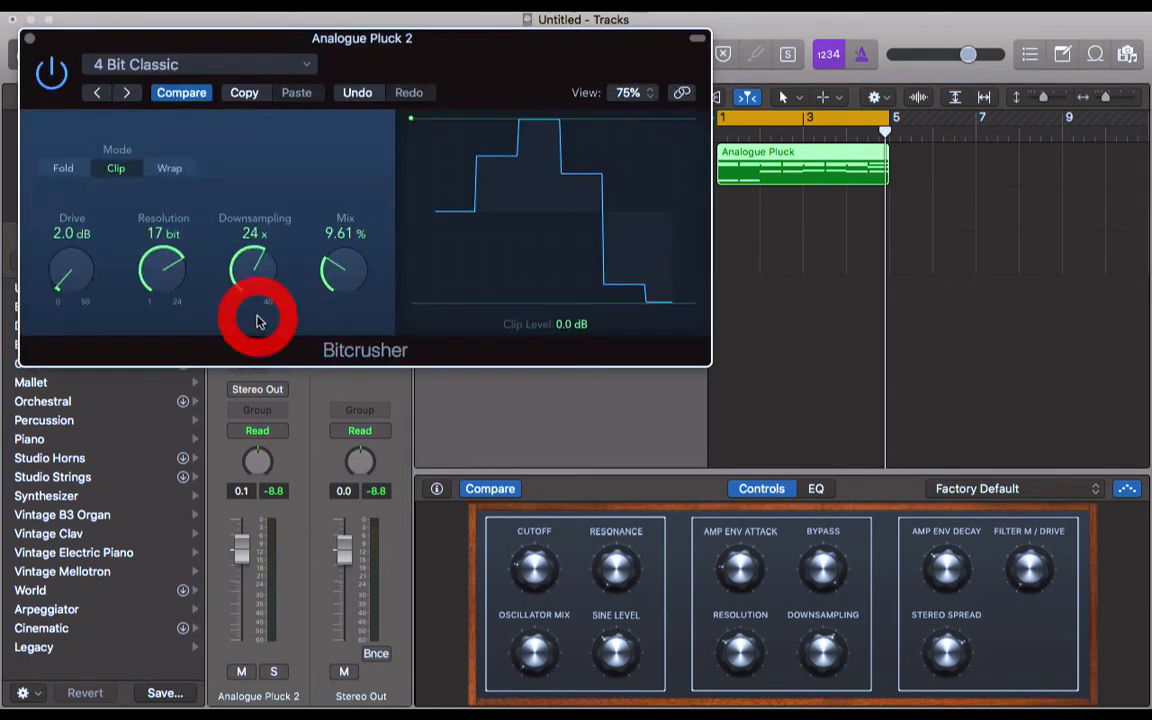
click(826, 662)
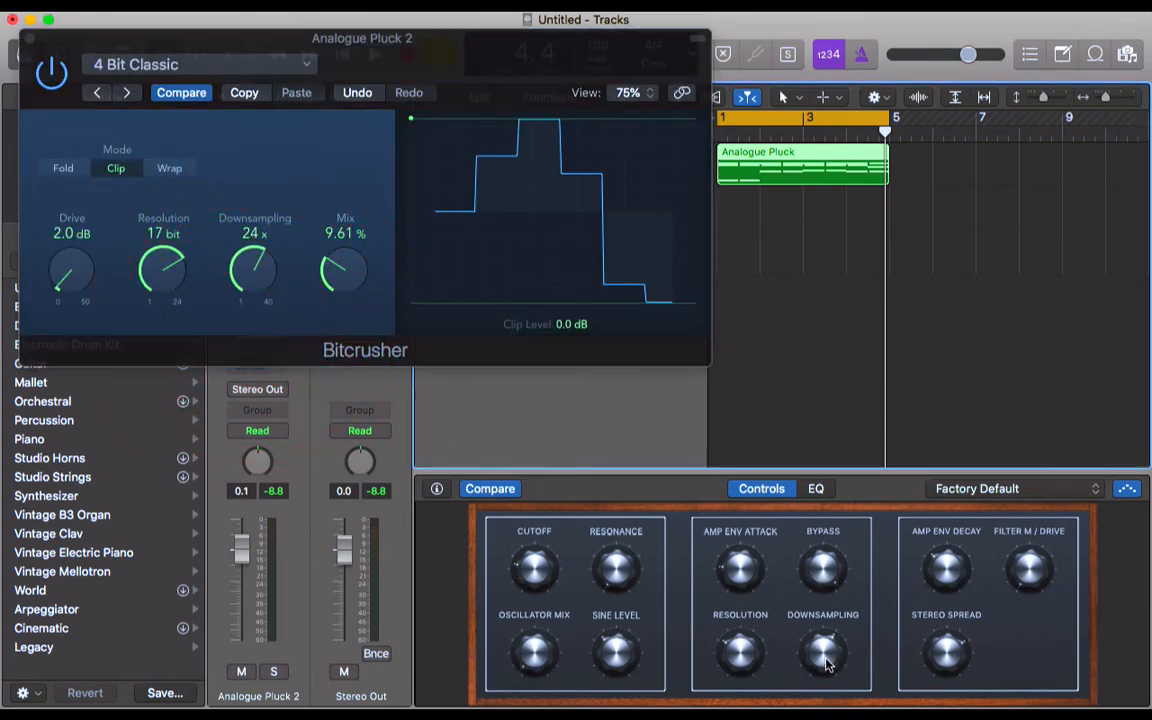
mouse_move(812, 690)
mouse_down()
mouse_move(815, 584)
mouse_move(806, 700)
mouse_up()
drag(826, 658, 823, 689)
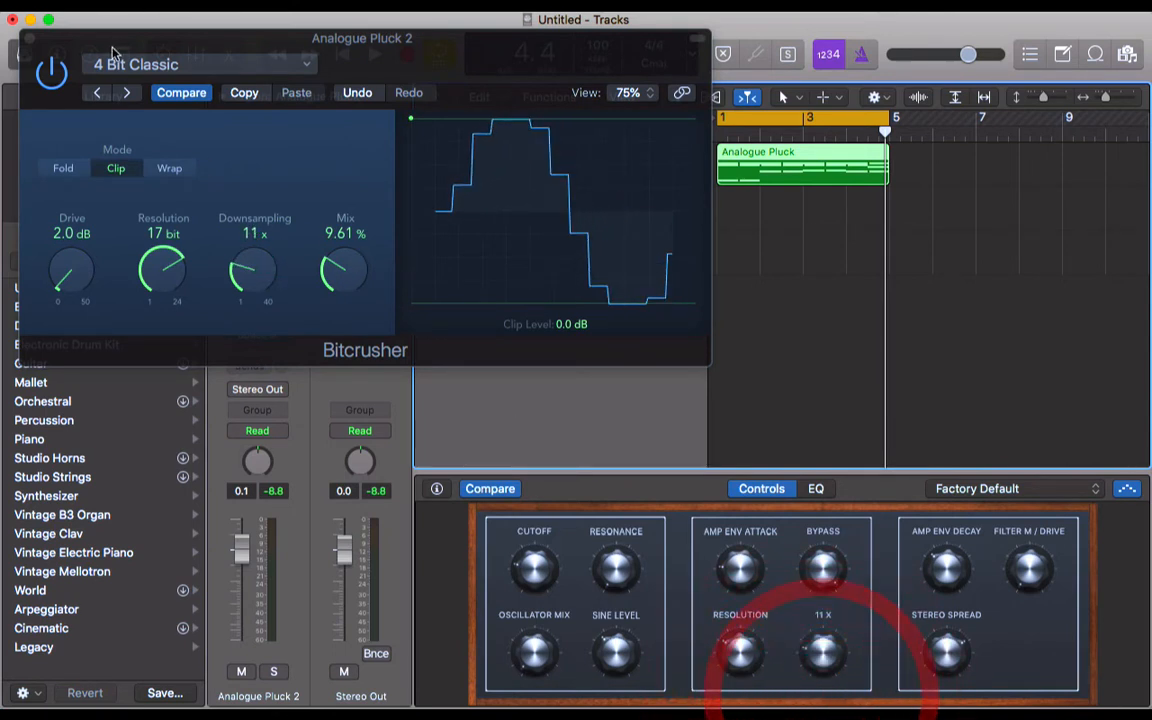
click(30, 38)
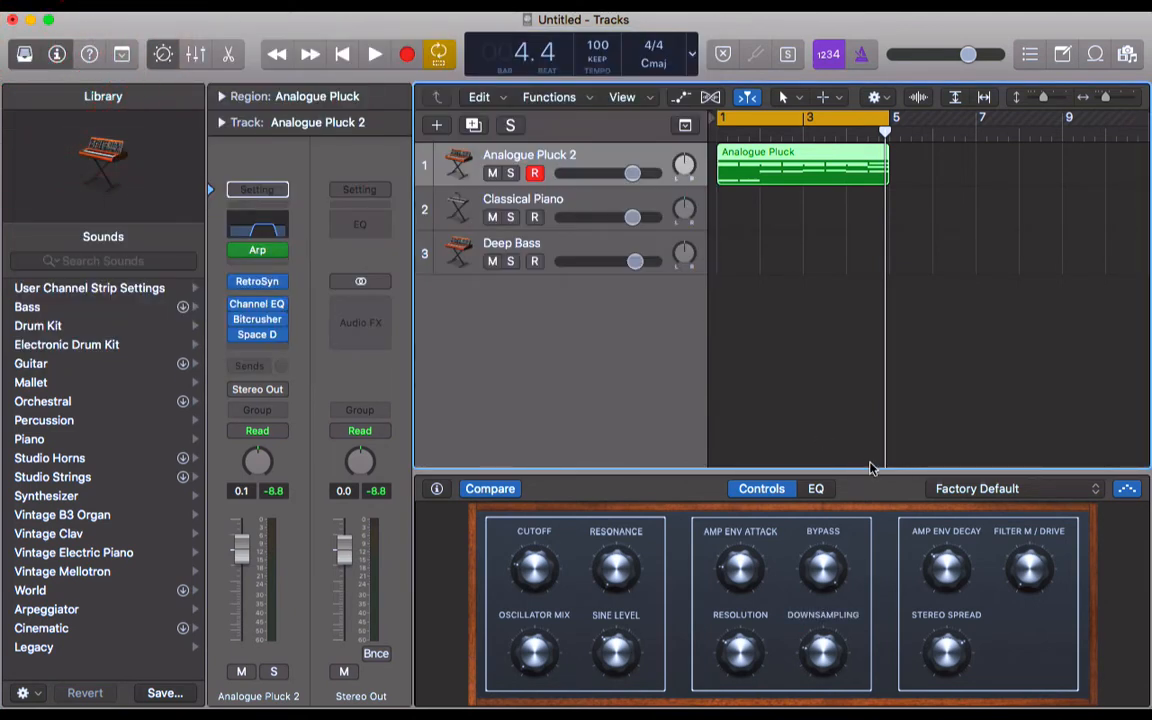
- Show the Mixer and lower the Analogue Pluck 2 volume fader to -2.9 dB
click(198, 55)
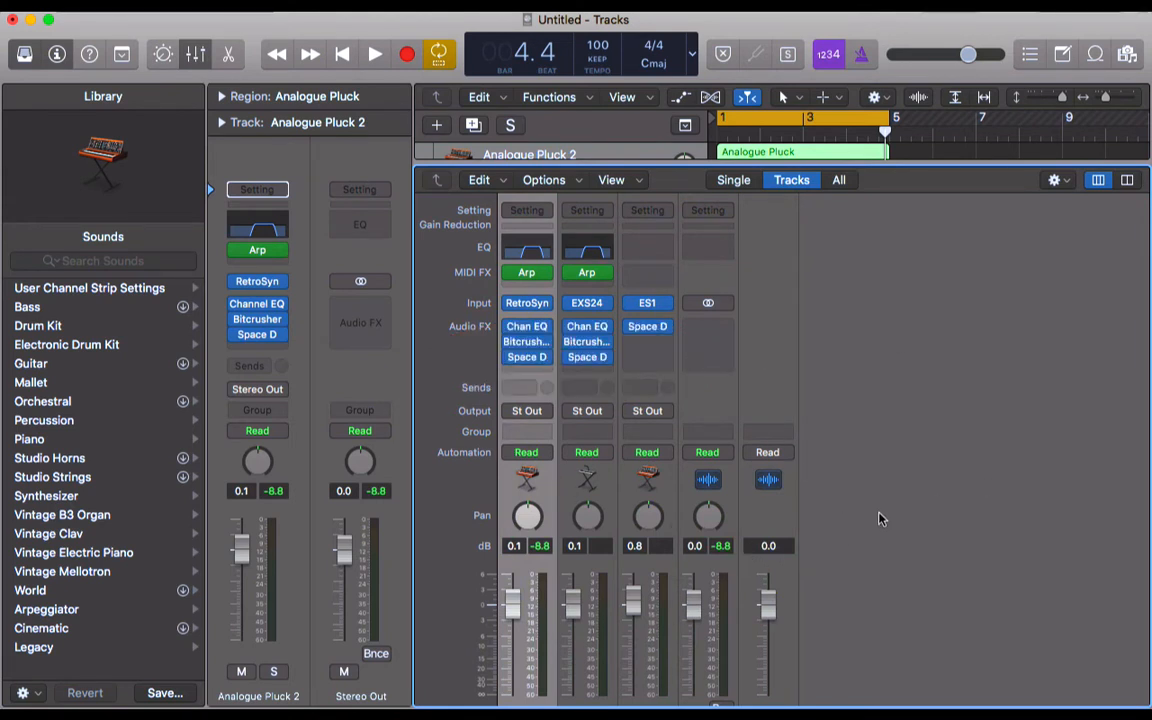
scroll(880, 518, down, 3)
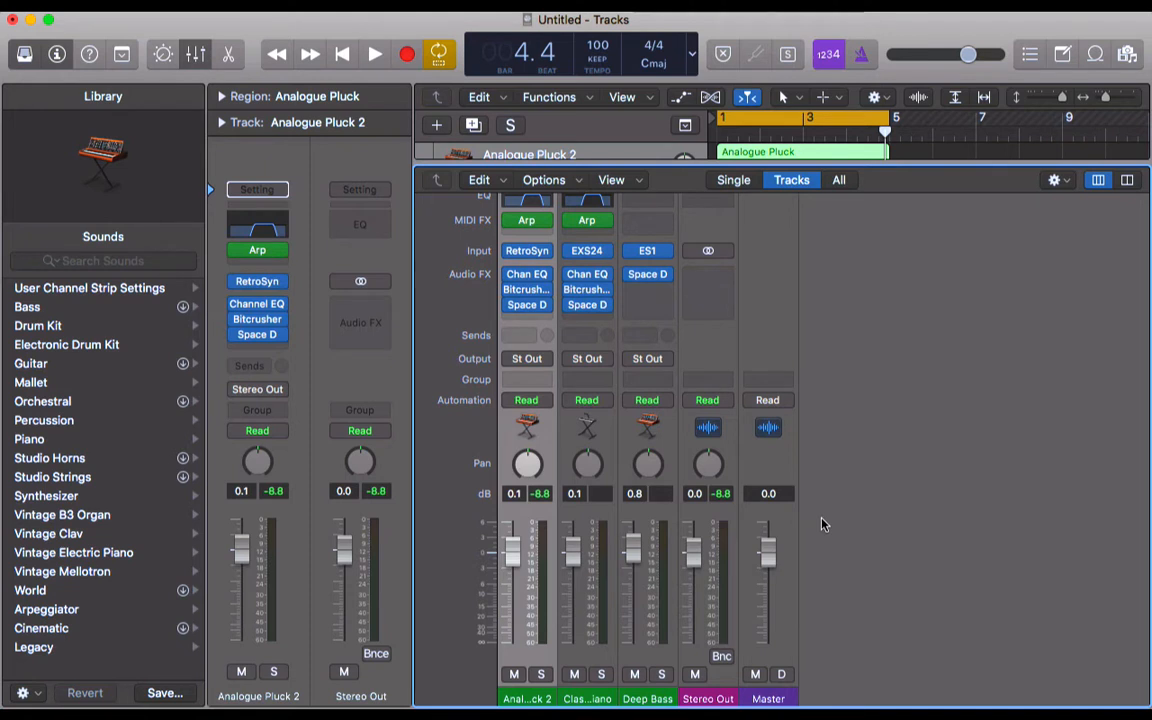
scroll(822, 524, up, 1)
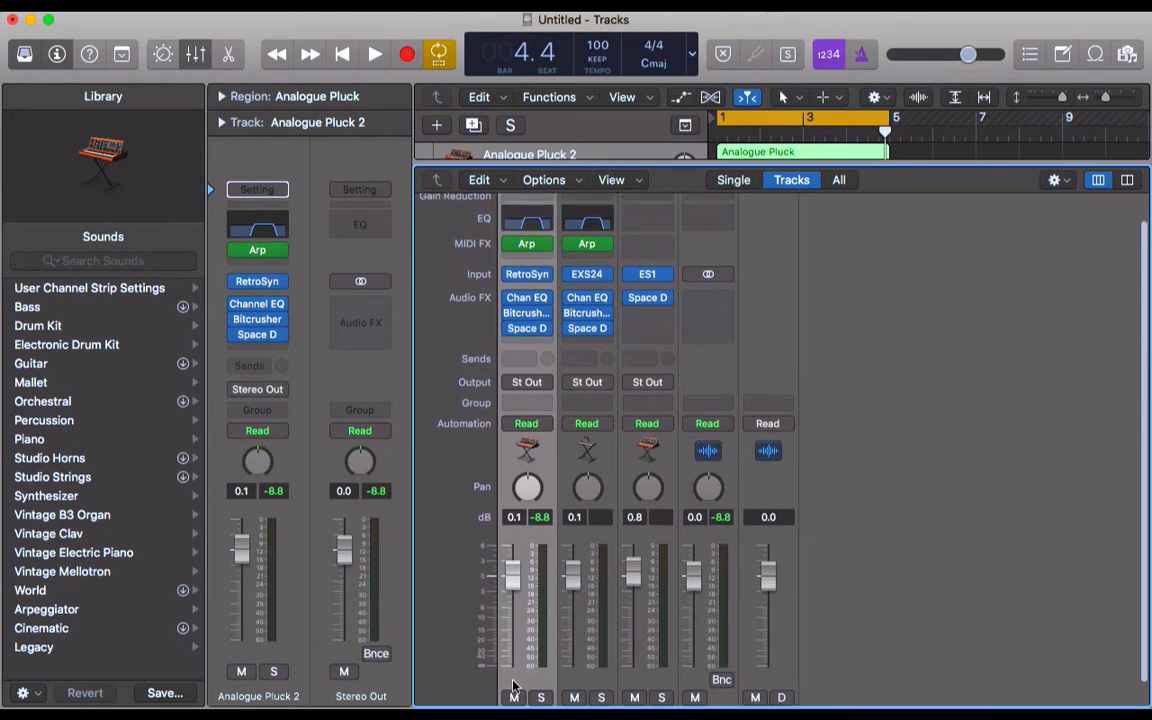
scroll(850, 397, down, 1)
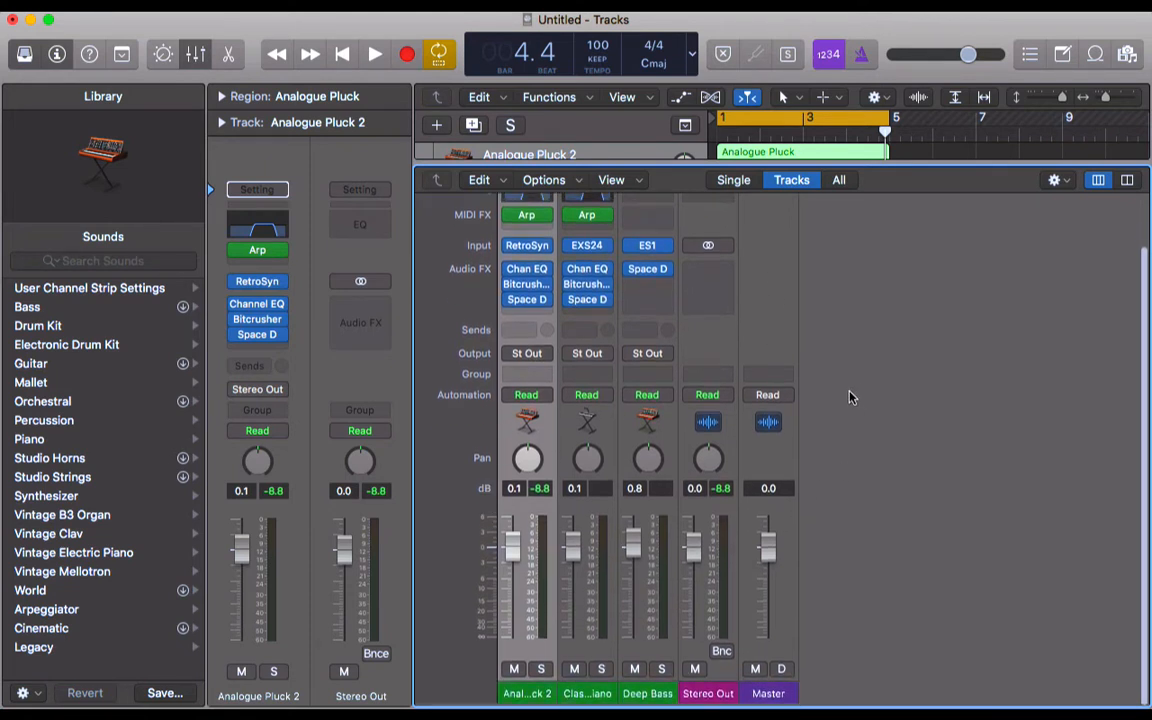
mouse_move(509, 546)
mouse_down()
mouse_move(509, 632)
mouse_move(509, 569)
mouse_up()
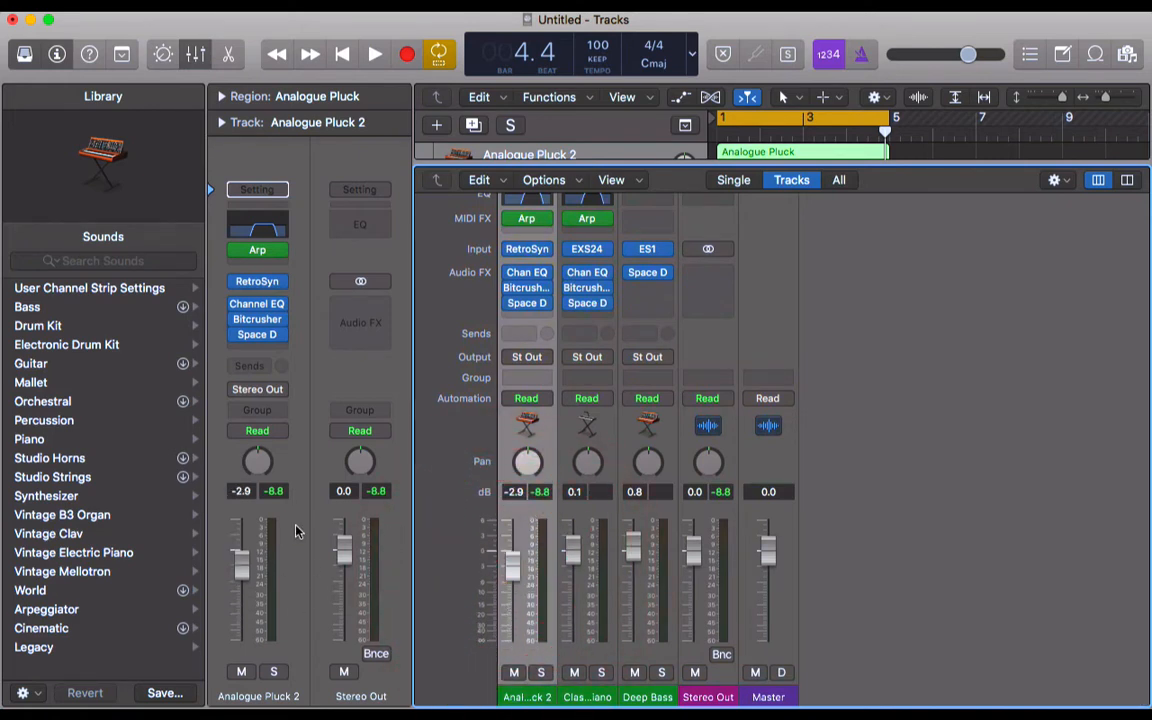
- Hide the Inspector and the Library to give the Mixer the full window width
click(296, 531)
key(i)
key(y)
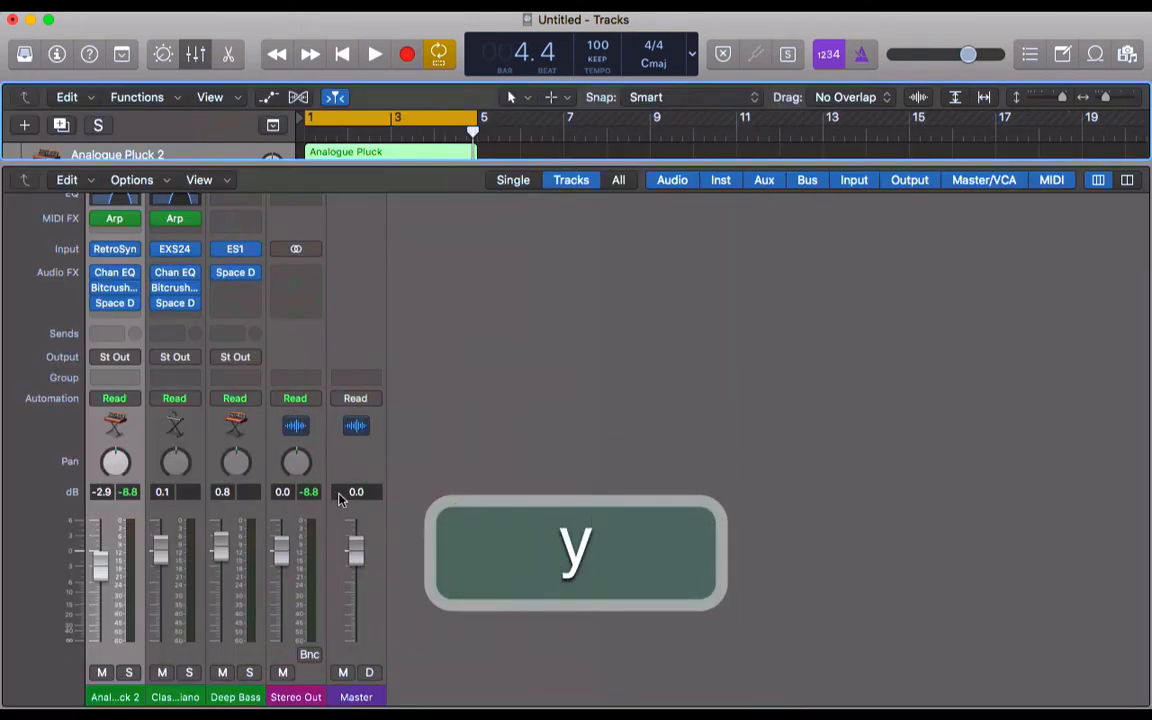
- Audition Analogue Pluck 2 panned to +61, set its pan to -13 and fader to -3.1 dB, and stop playback
scroll(887, 388, up, 1)
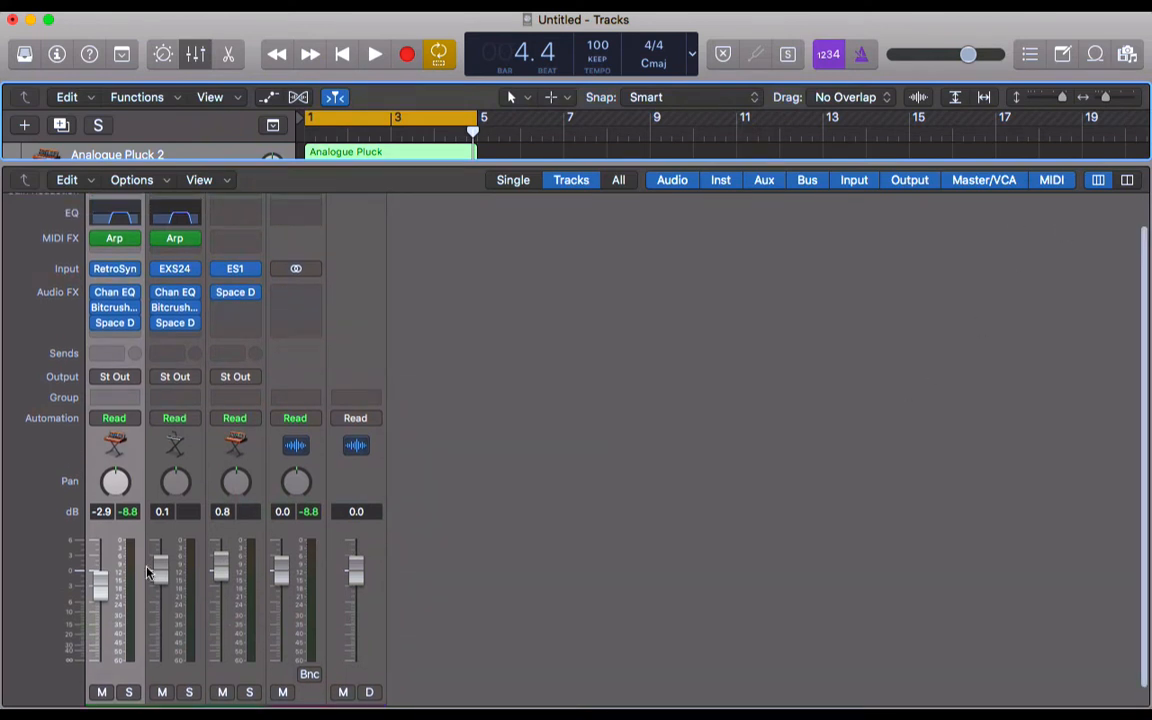
drag(119, 481, 93, 390)
key(space)
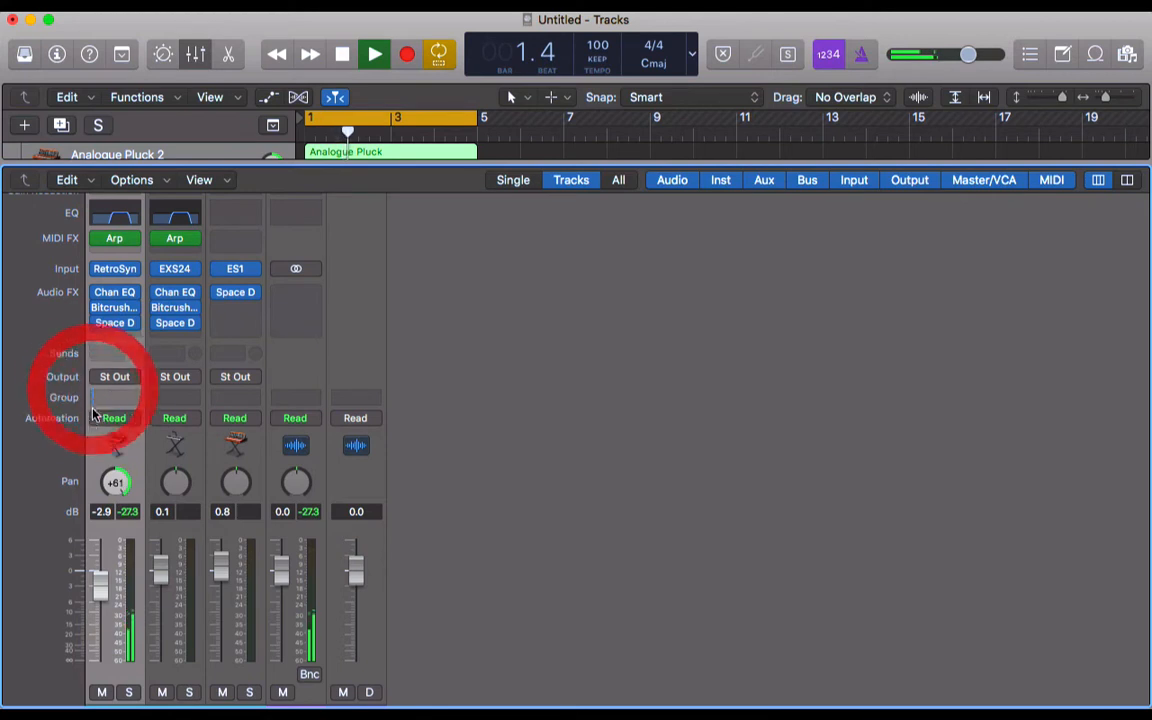
click(95, 483)
drag(122, 493, 100, 590)
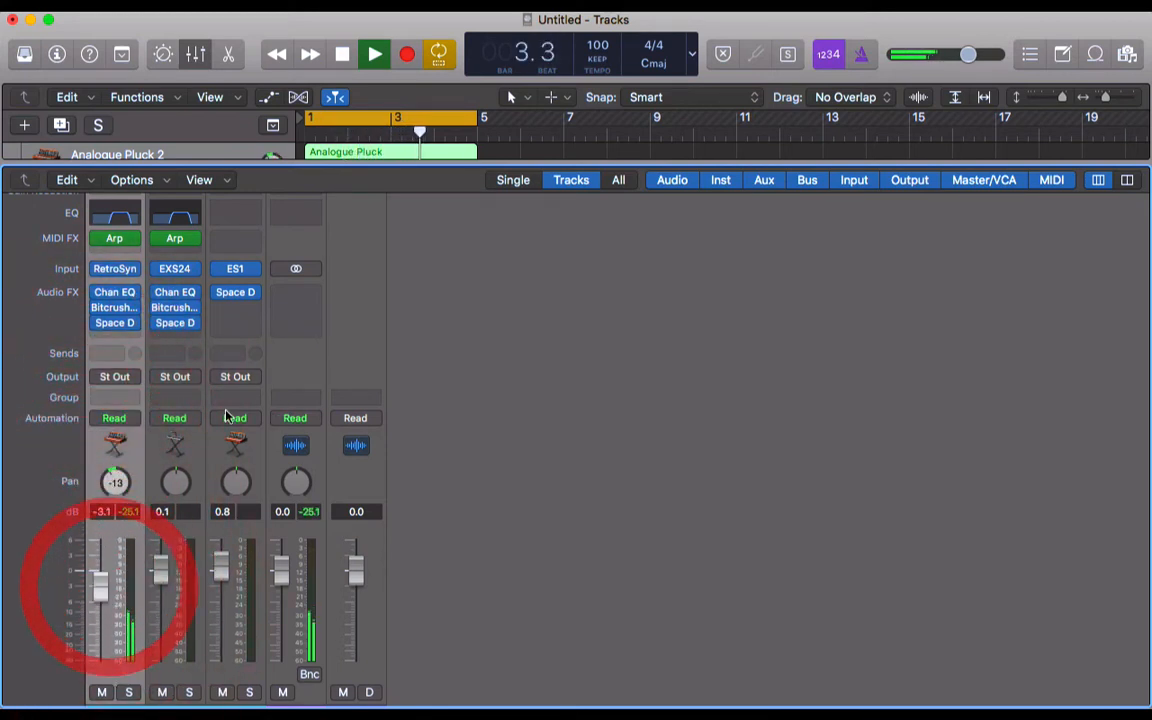
key(space)
- Resume playback and lower the Master fader to -3.4 dB
scroll(760, 360, down, 2)
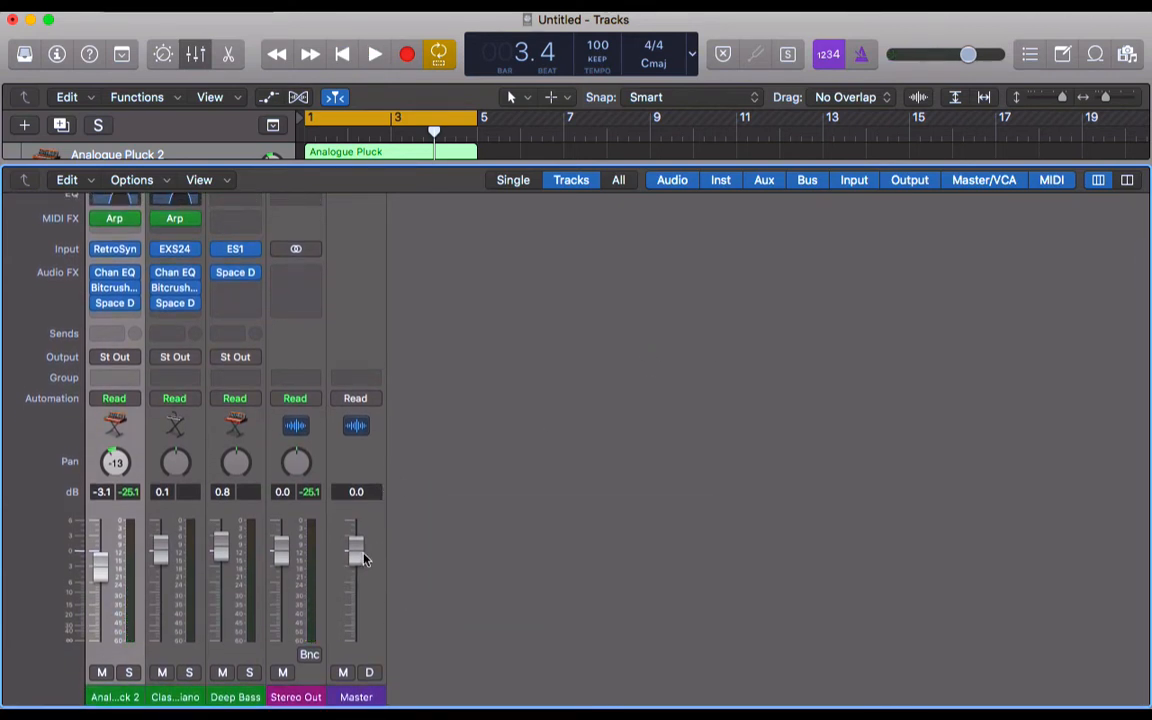
key(space)
mouse_move(358, 552)
mouse_down()
mouse_move(352, 708)
mouse_move(352, 564)
mouse_up()
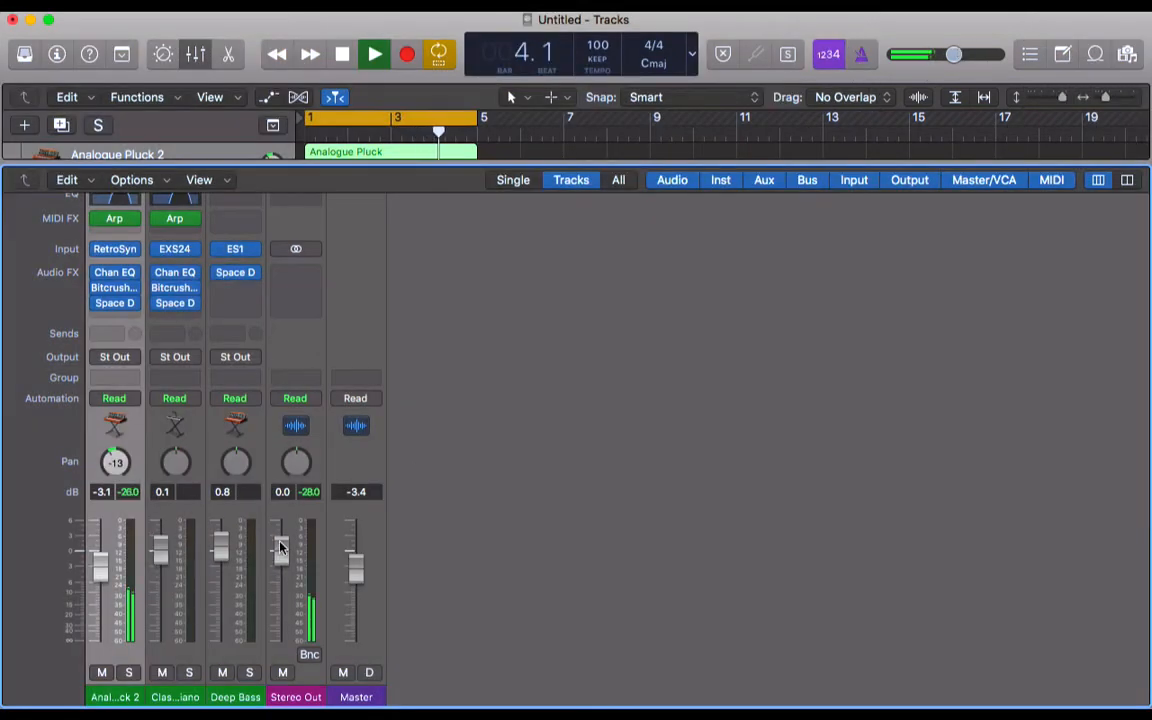
- Lower the Stereo Out fader to -5.1 dB, hide the Mixer and stop playback
drag(281, 547, 279, 576)
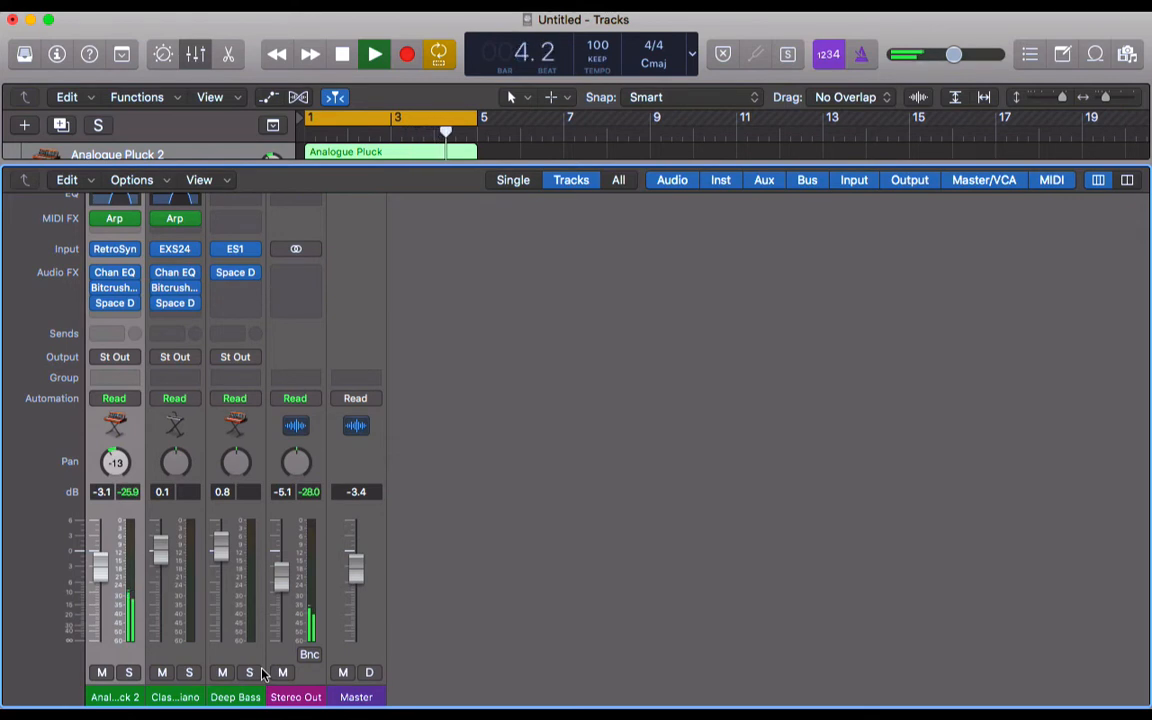
key(x)
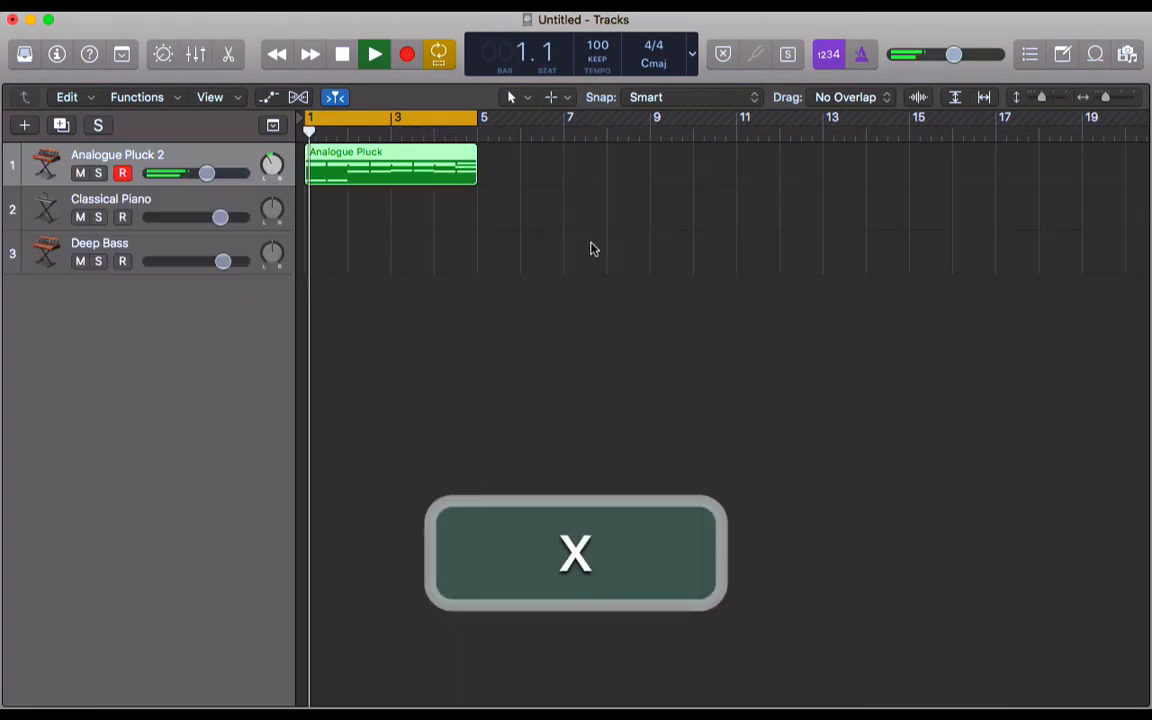
key(space)
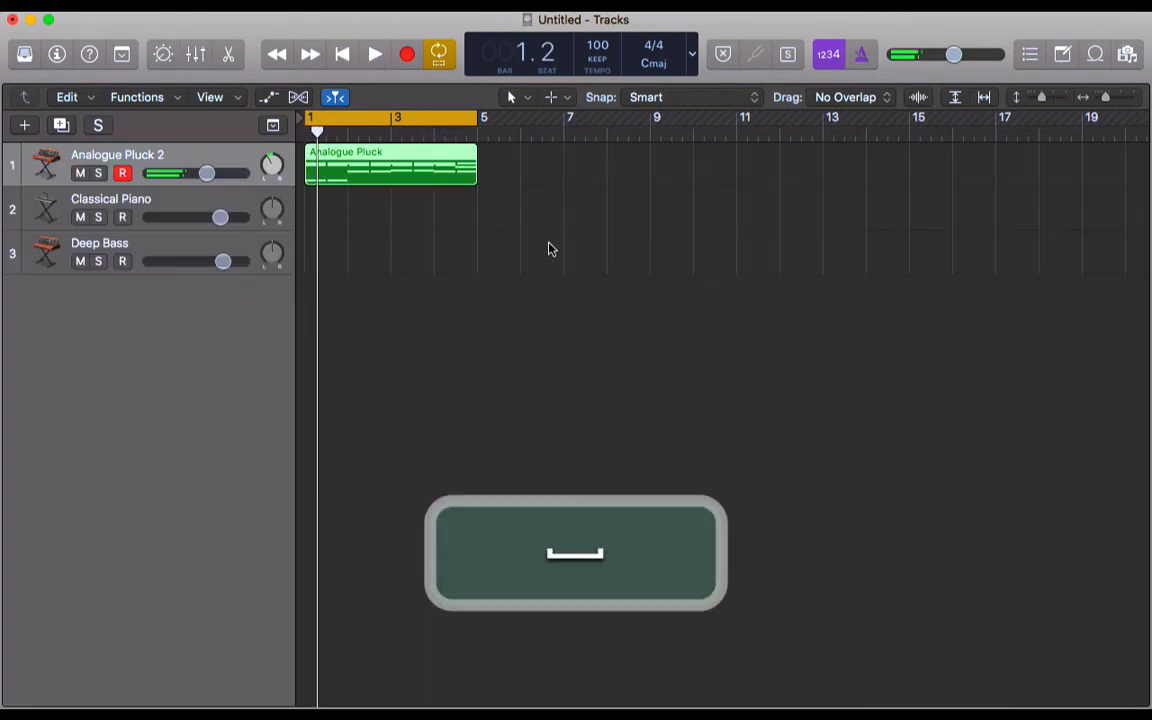
- Open the Analogue Pluck region in the Piano Roll editor below the tracks
click(229, 56)
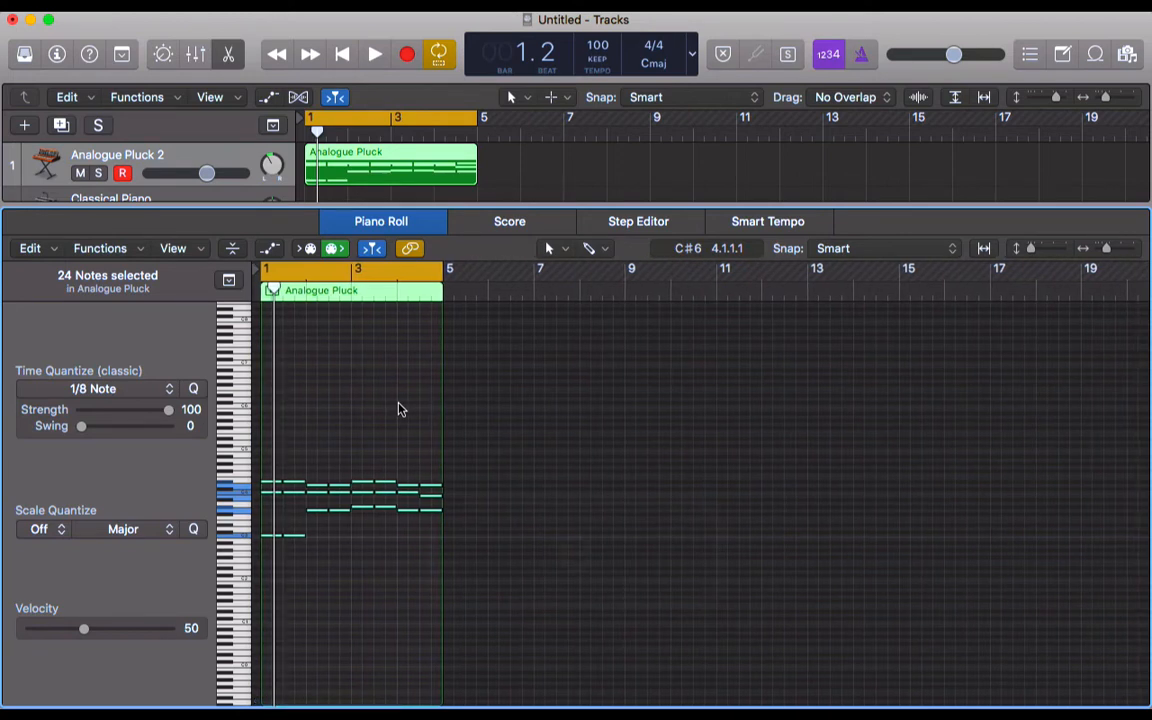
key(e)
key(e)
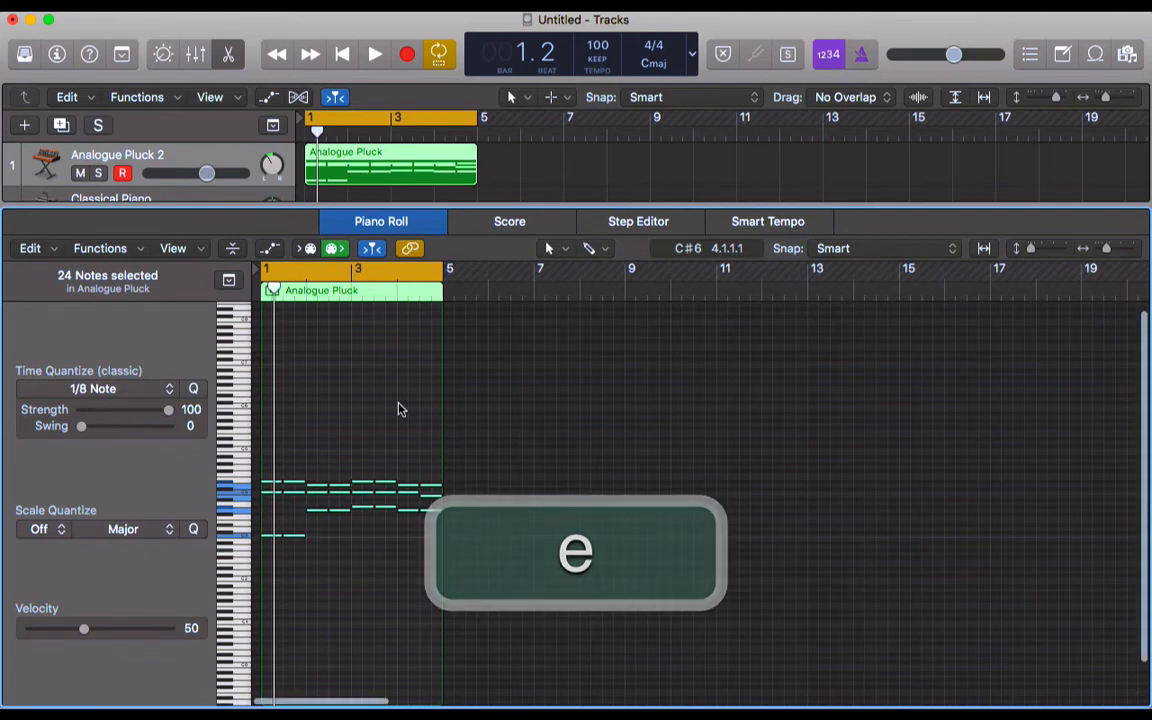
- Deselect all notes, enlarge the Piano Roll vertically and auto-zoom it horizontally to fit the Analogue Pluck region
scroll(398, 409, up, 5)
scroll(398, 409, left, 2)
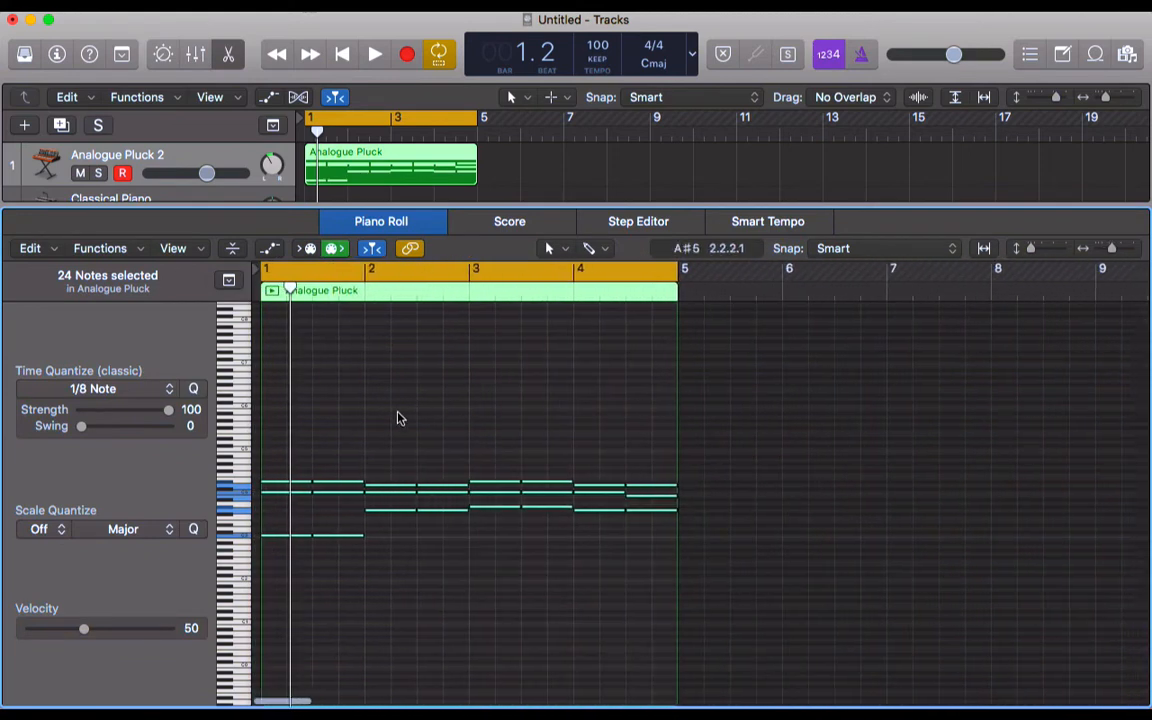
click(300, 510)
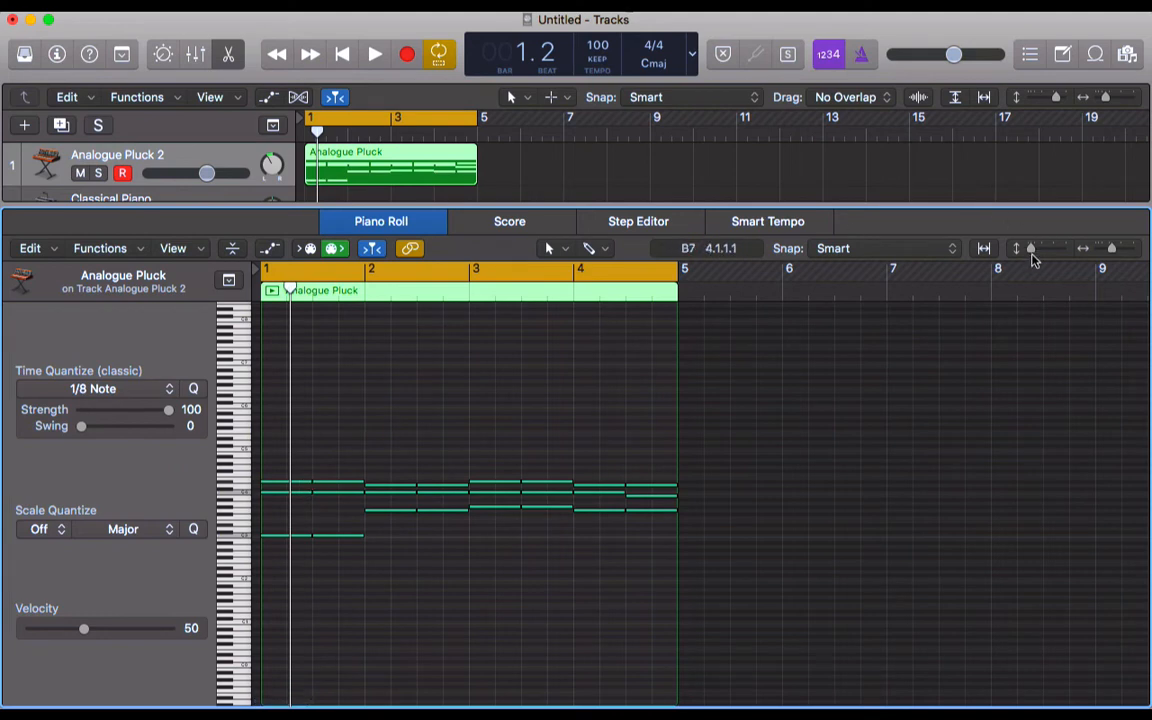
drag(1032, 250, 1113, 248)
click(984, 248)
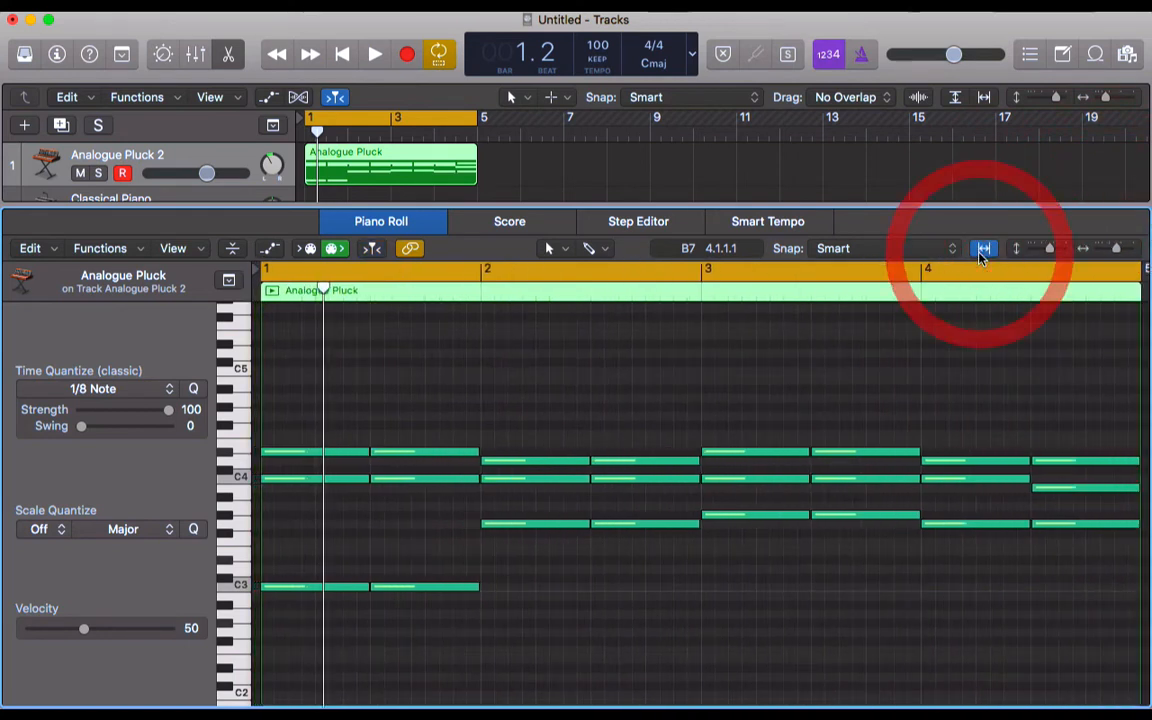
click(371, 432)
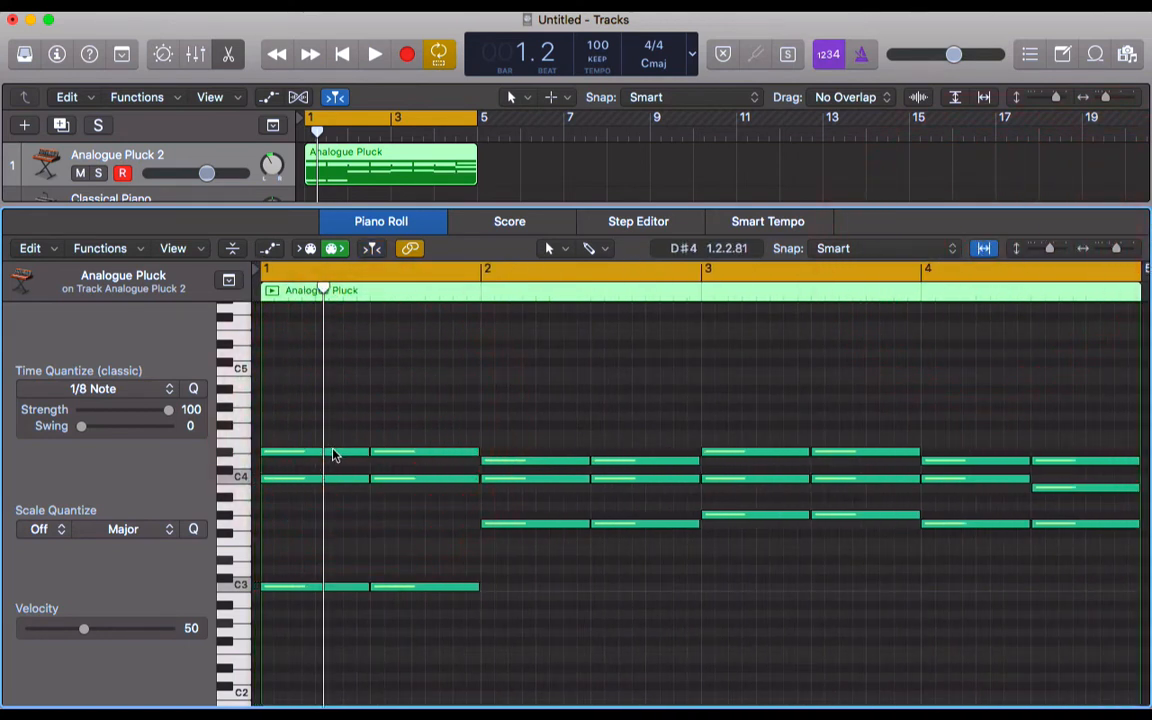
- Delete the first C4 and D#4 notes at the start of bar 1
mouse_move(334, 456)
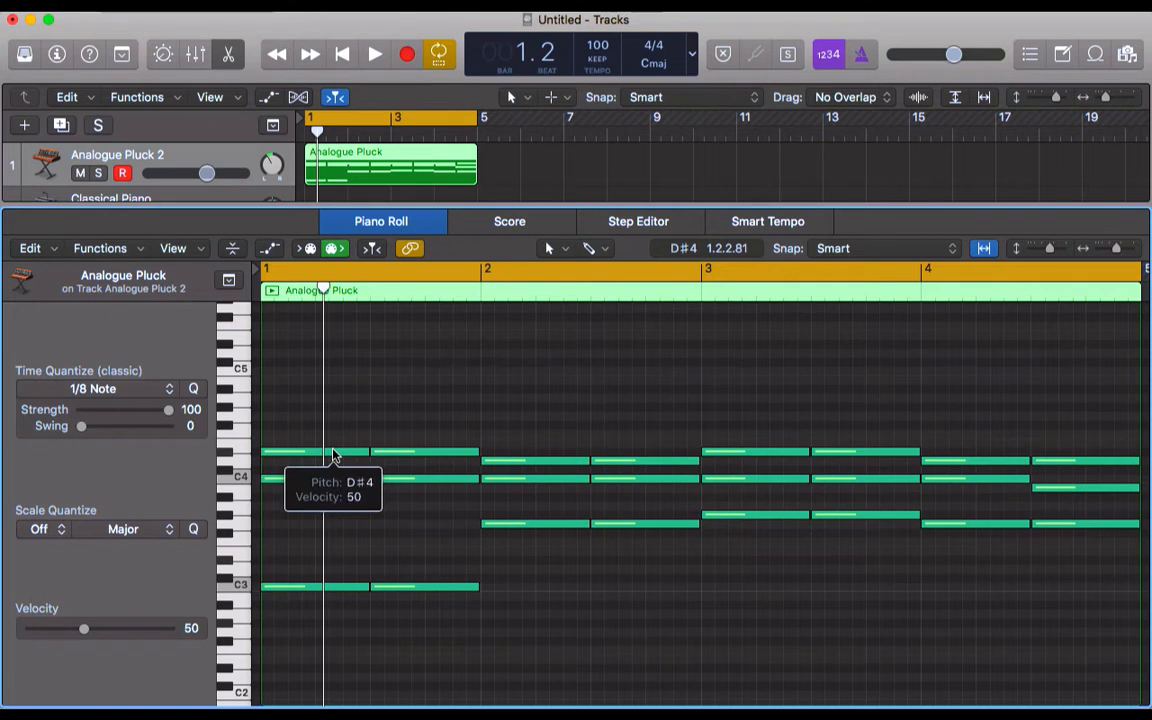
drag(344, 498, 344, 414)
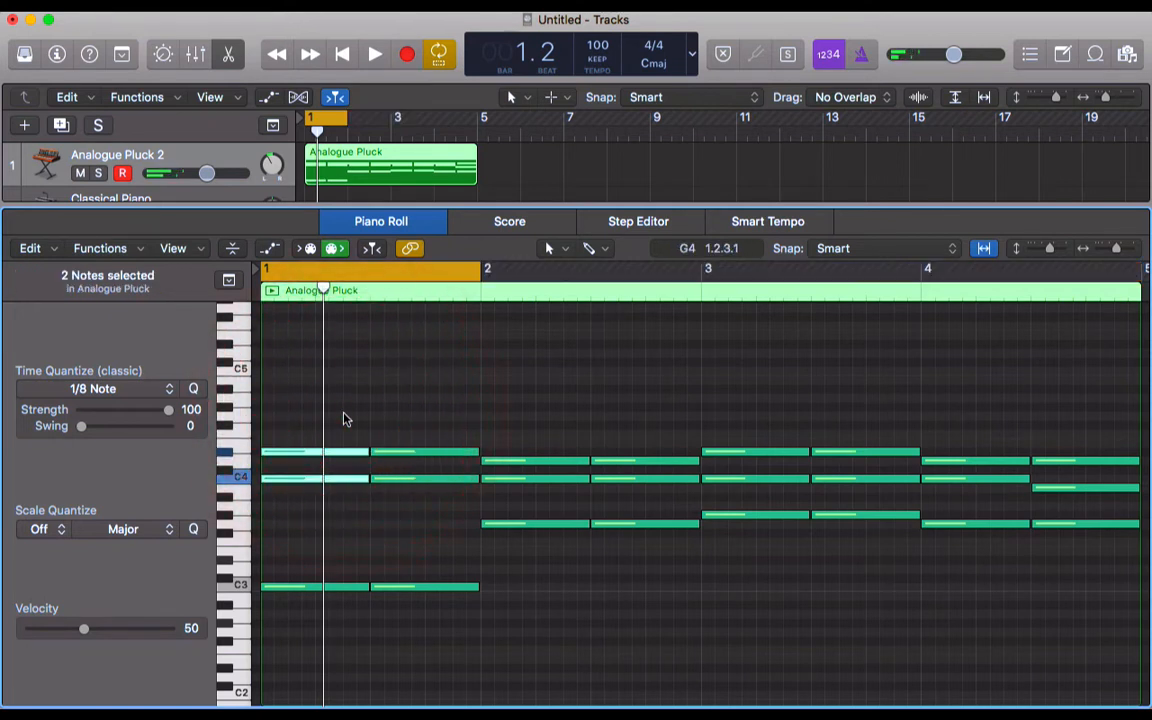
drag(342, 535, 342, 424)
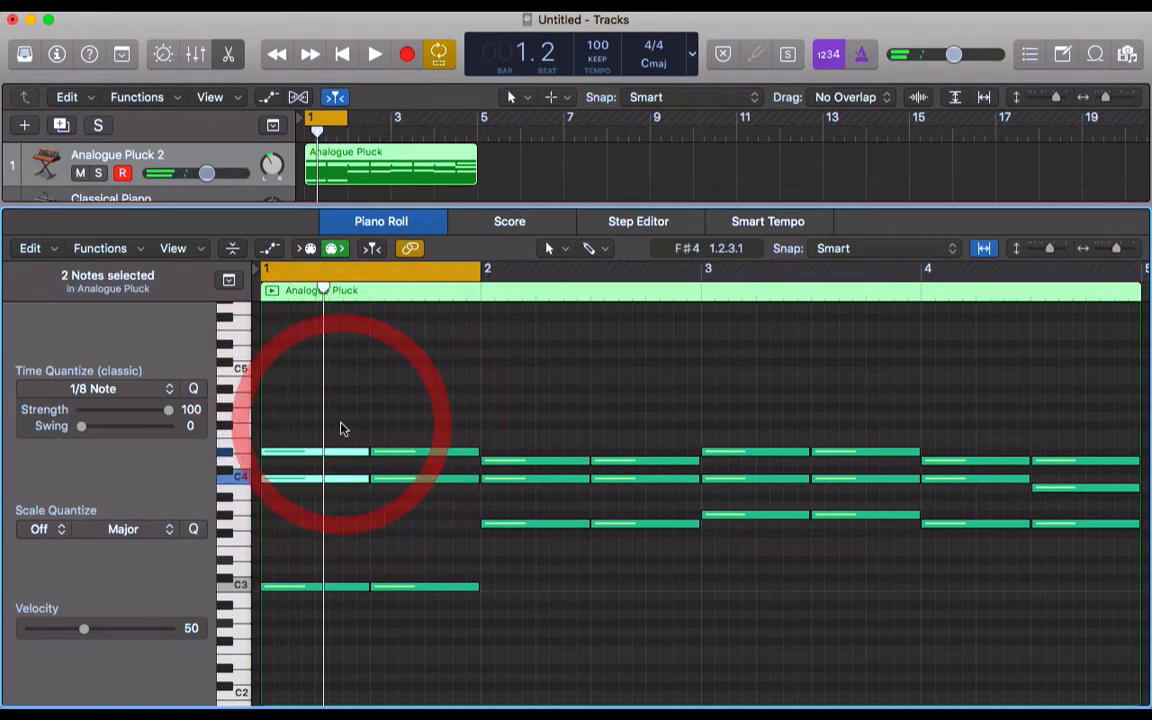
key(BackSpace)
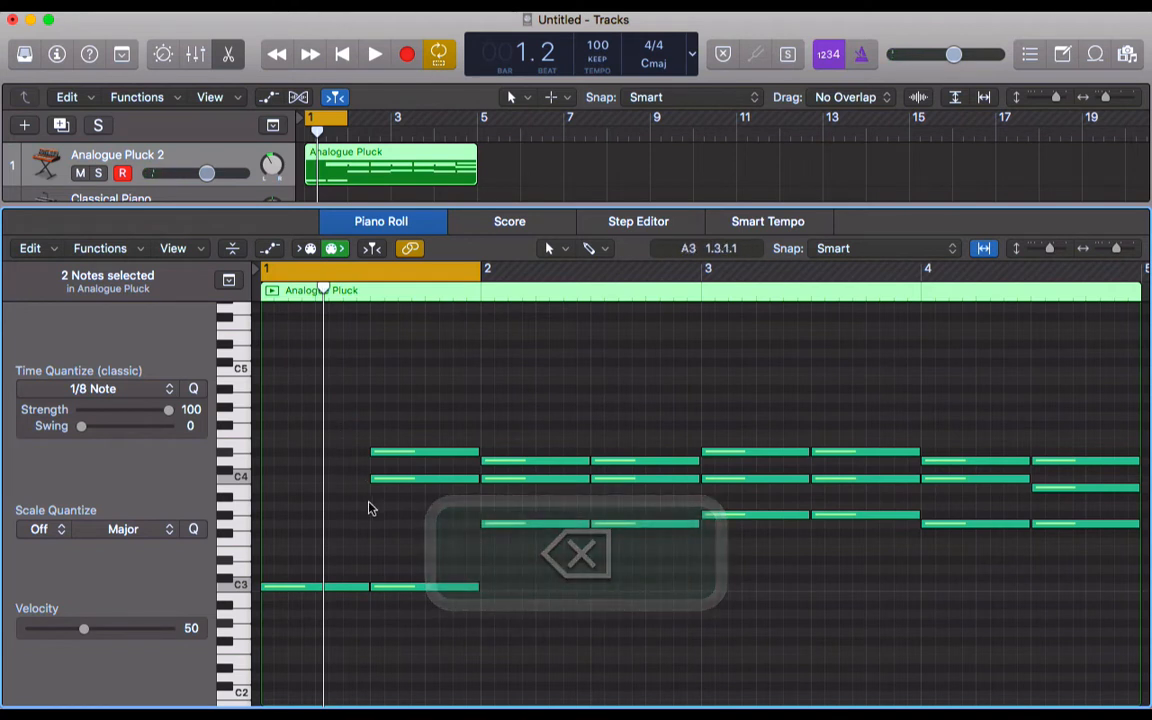
- Turn off Cycle mode, return the playhead to the start and audition bar 1
key(c)
key(Return)
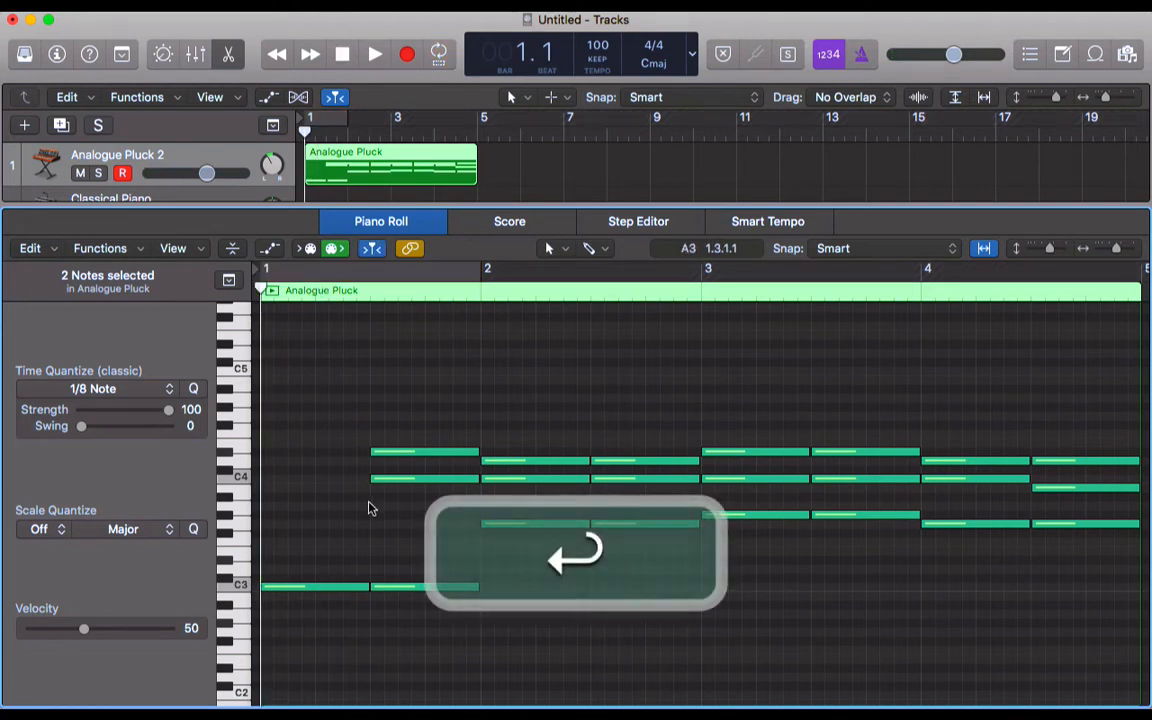
click(375, 55)
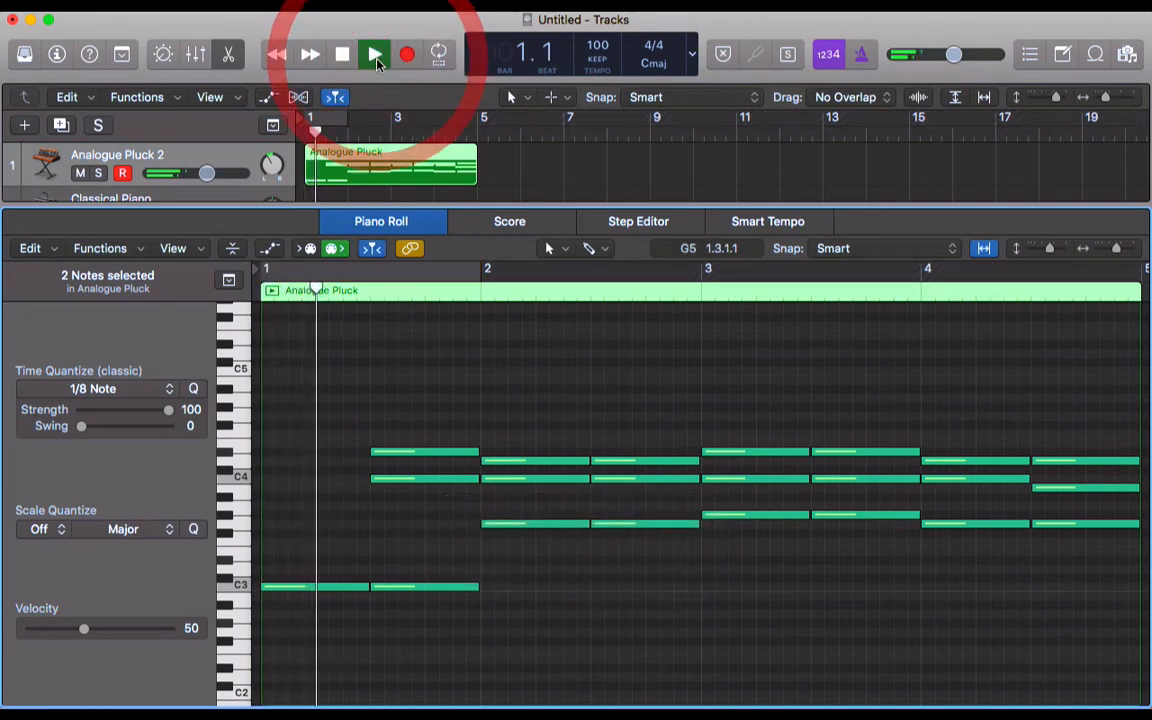
key(space)
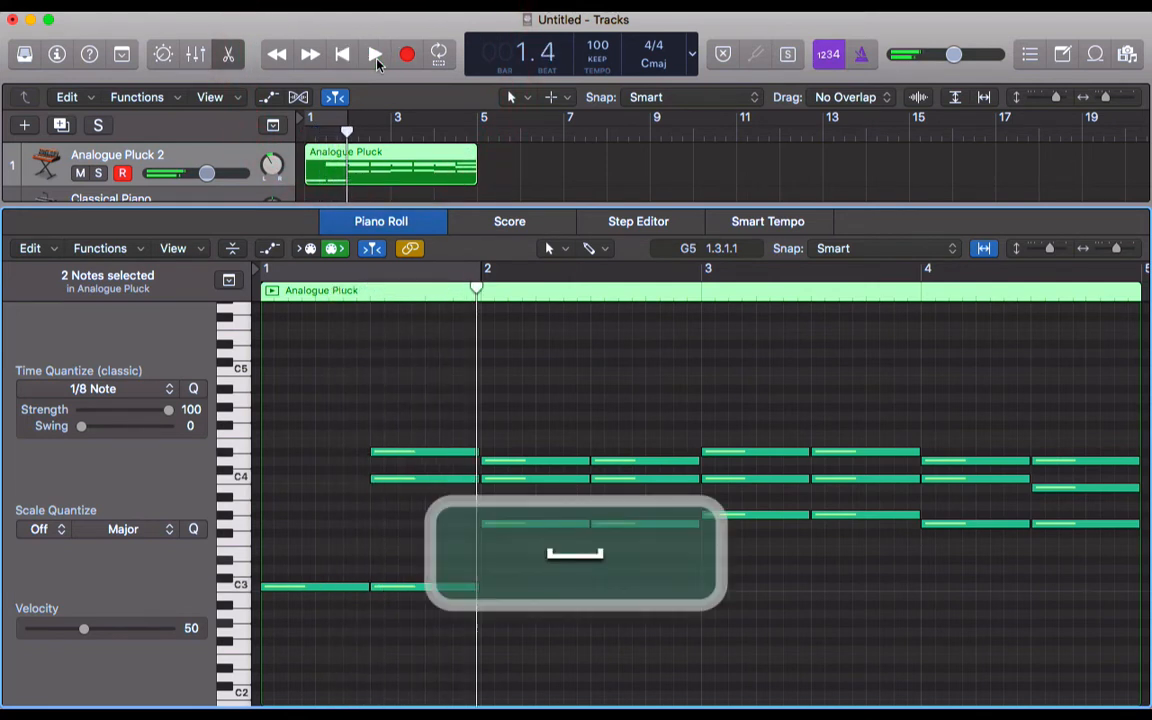
- Undo the note deletion and audition bar 1 again from the start
click(419, 532)
key(super+z)
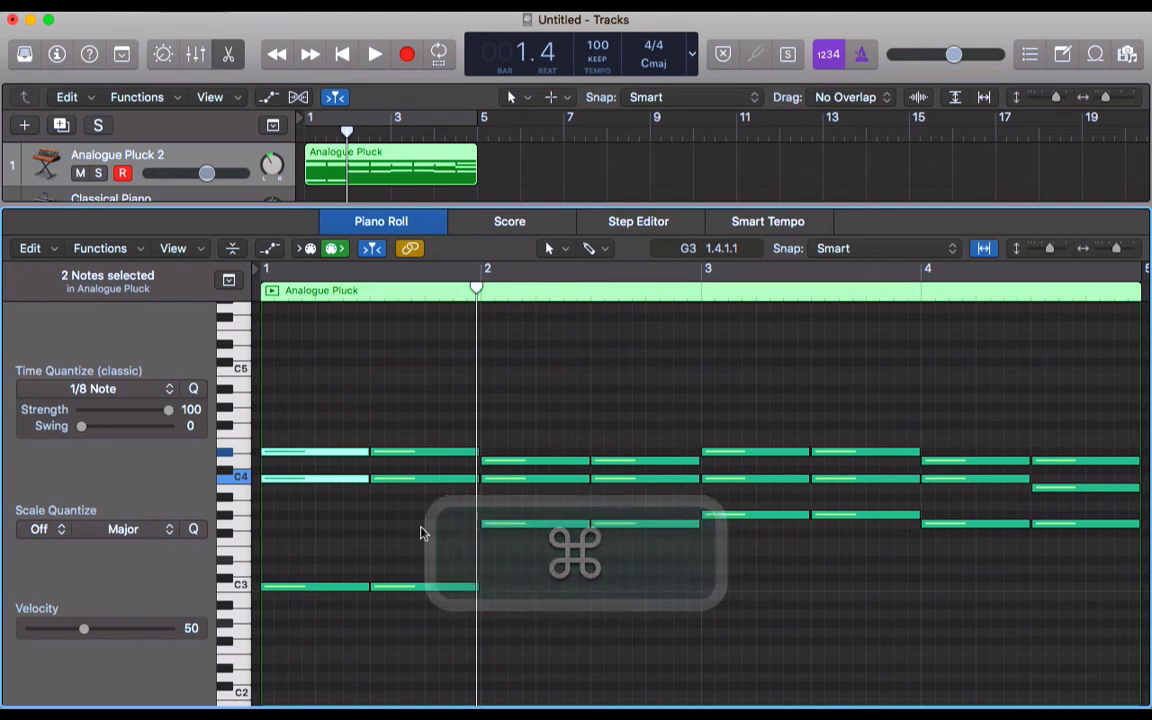
key(Return)
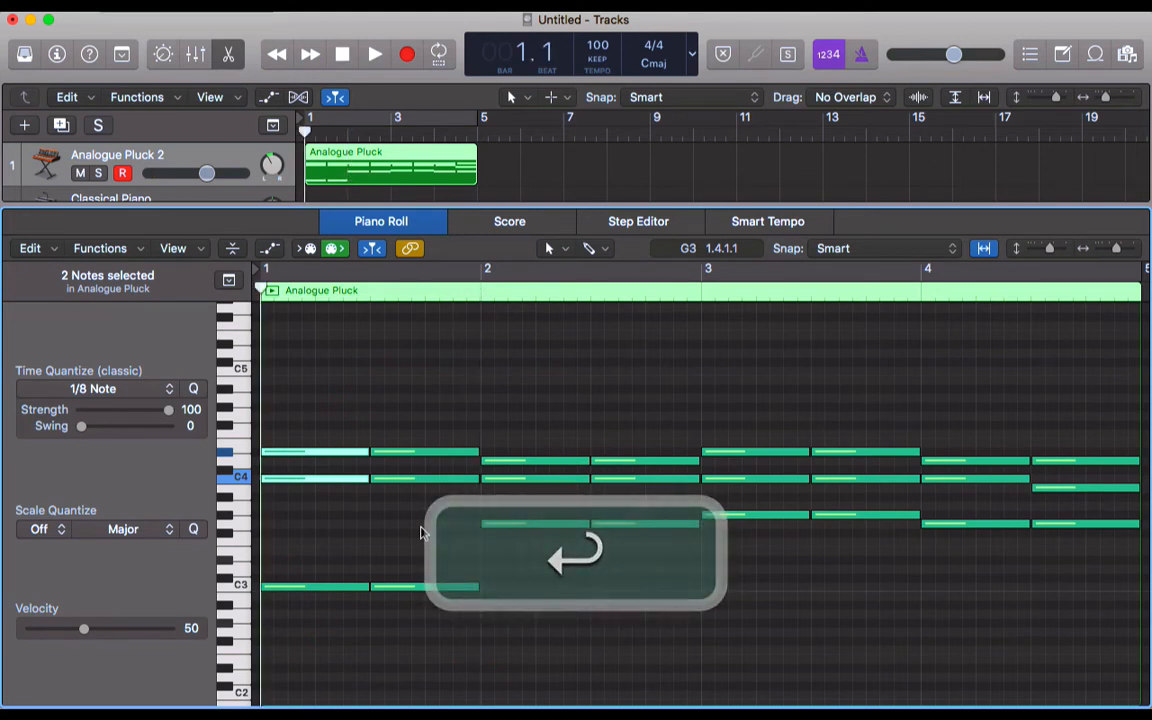
key(space)
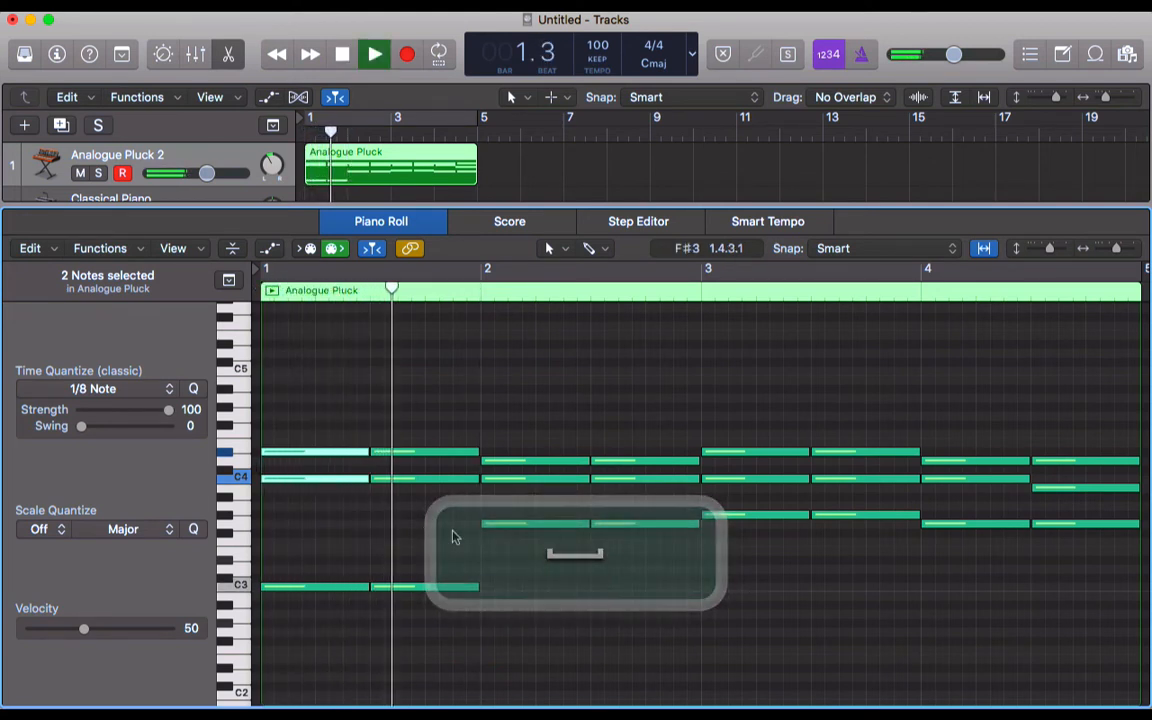
key(space)
- View the region's notation in the Score editor without vertical auto zoom and compare it with the Piano Roll
scroll(605, 374, down, 4)
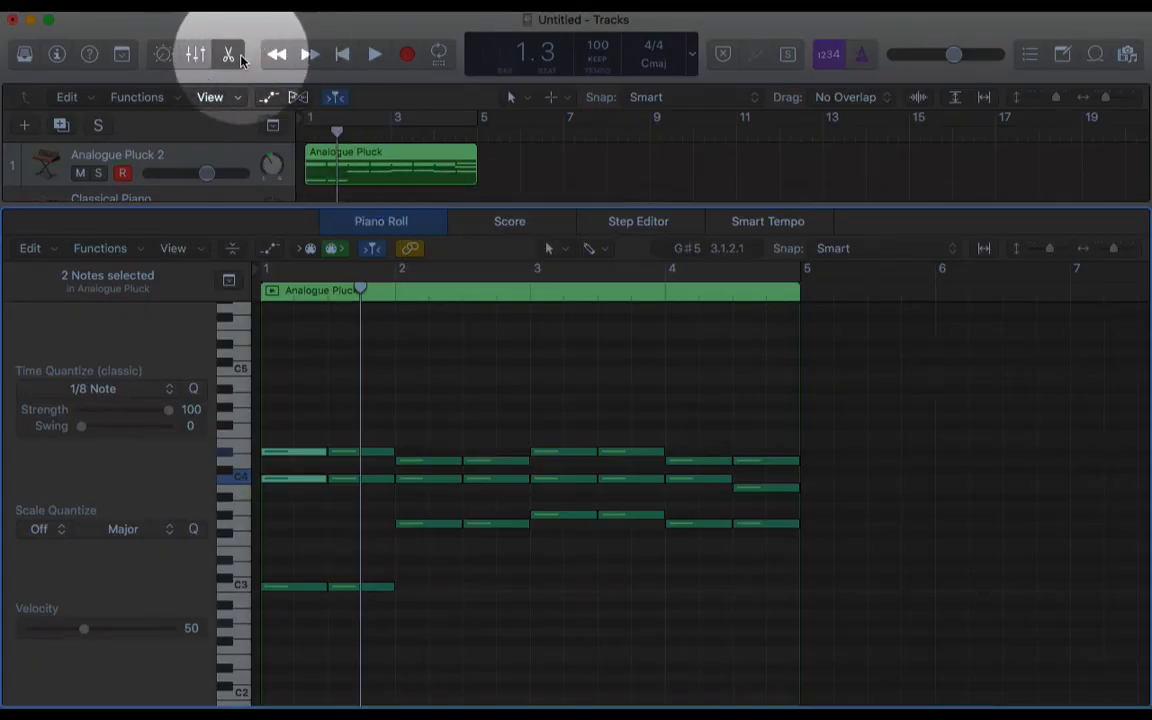
click(530, 226)
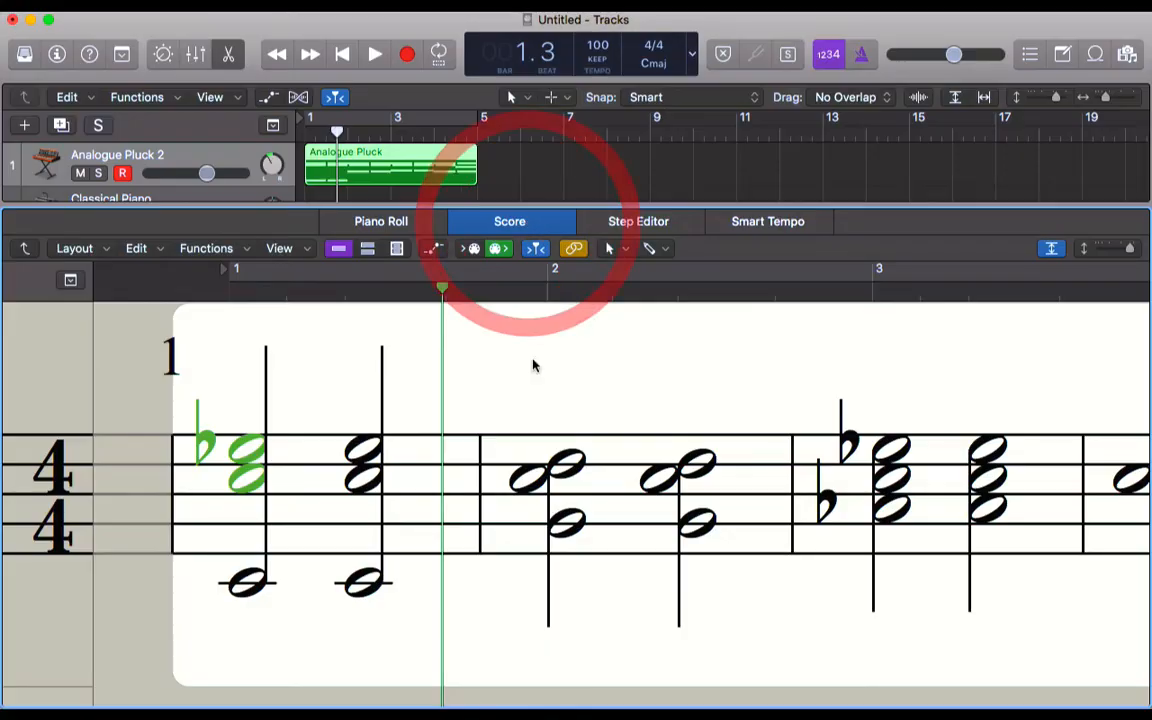
click(1052, 250)
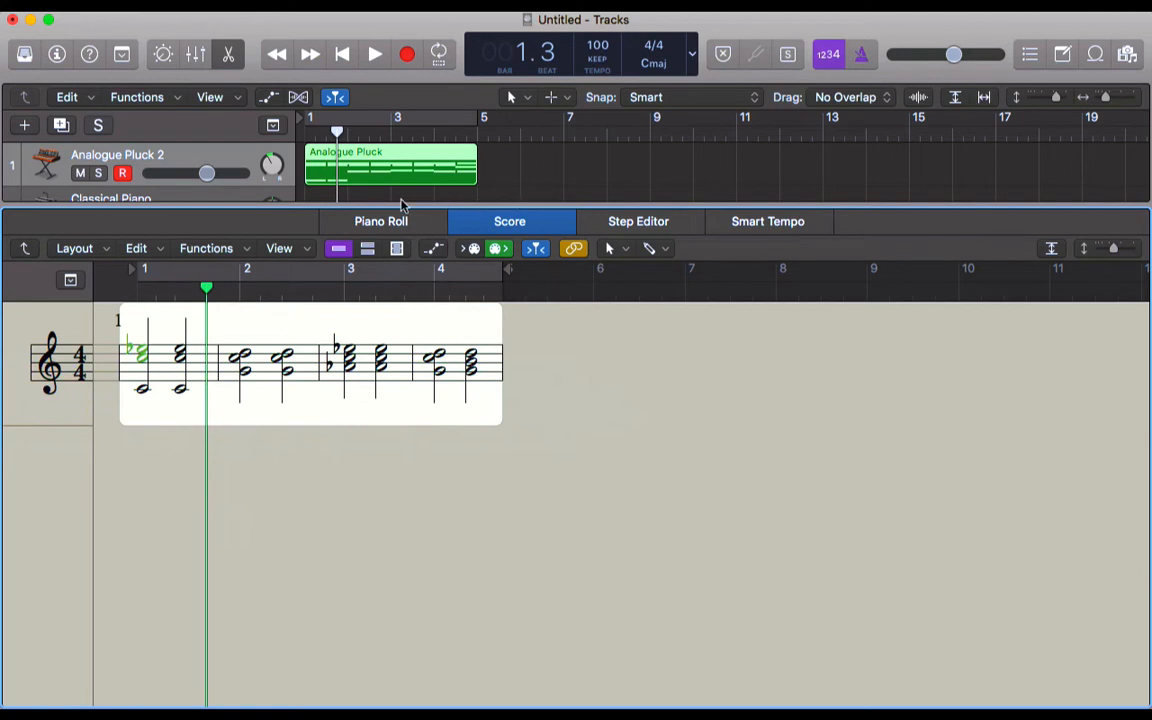
click(370, 223)
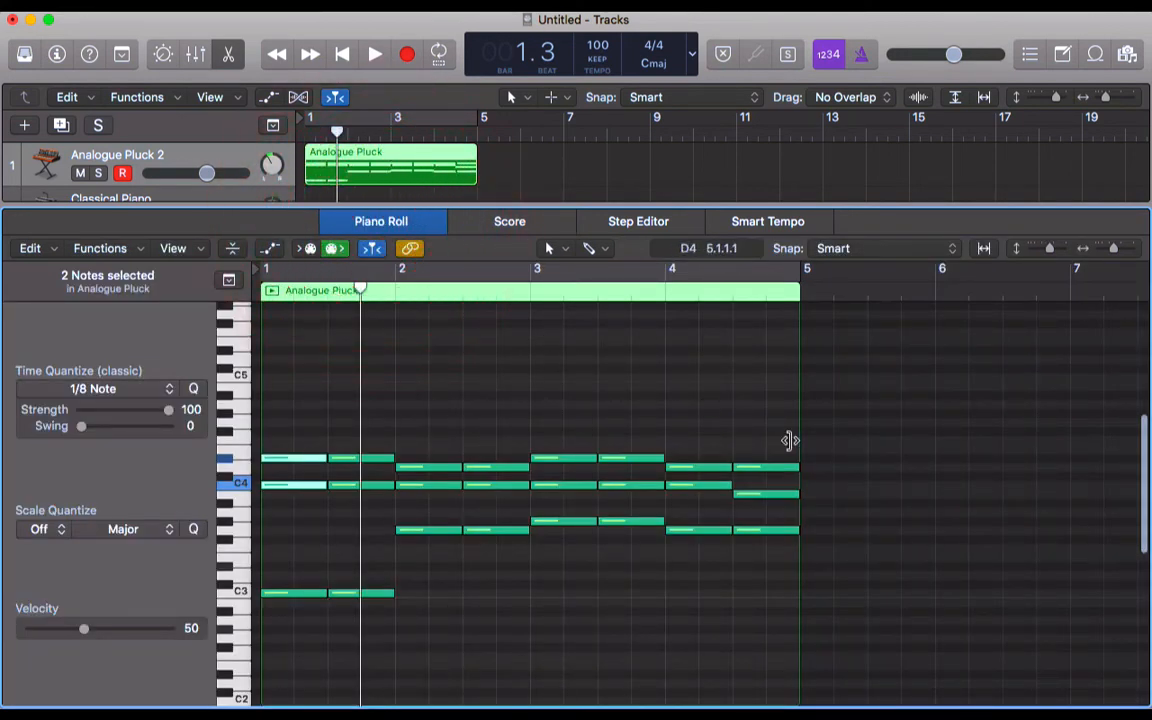
click(505, 228)
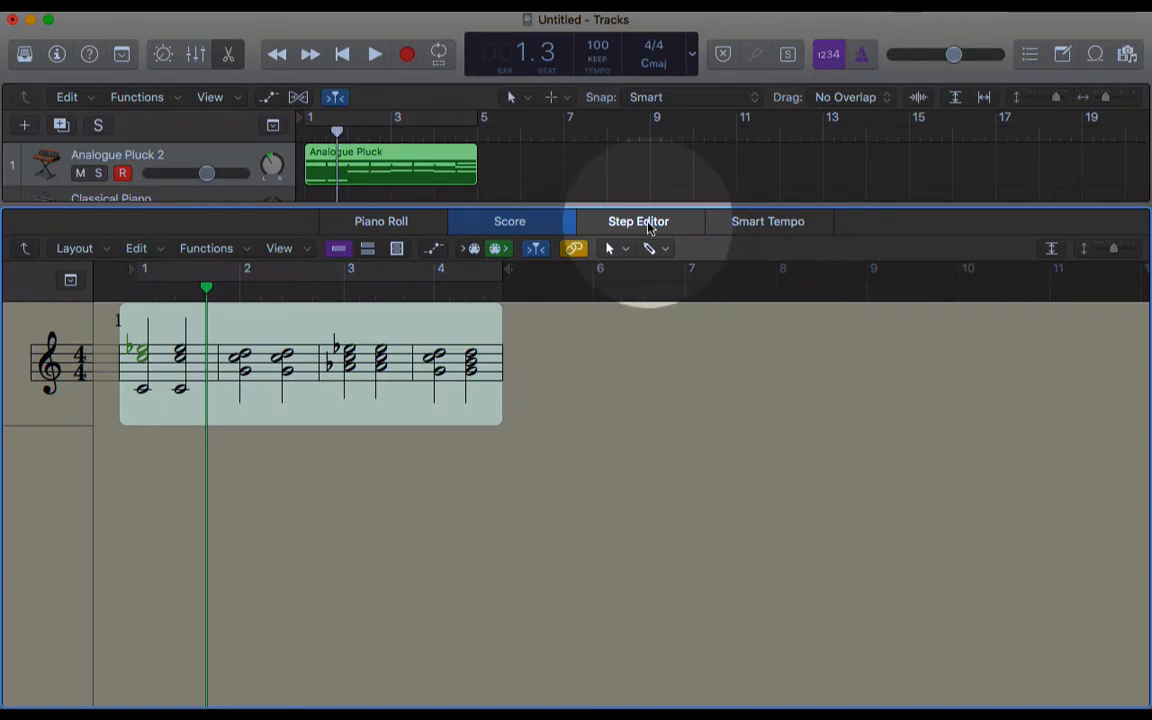
- Lower the velocity of the first C4 note to 1 in the Step Editor
click(641, 222)
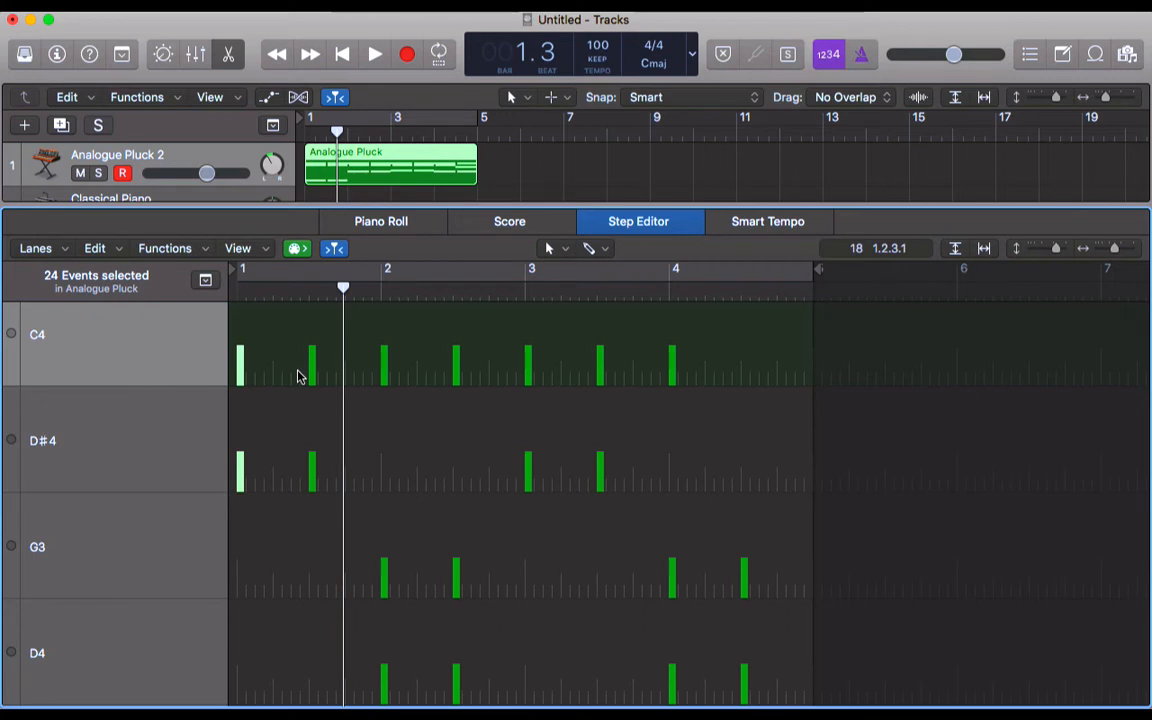
click(240, 352)
drag(240, 352, 239, 384)
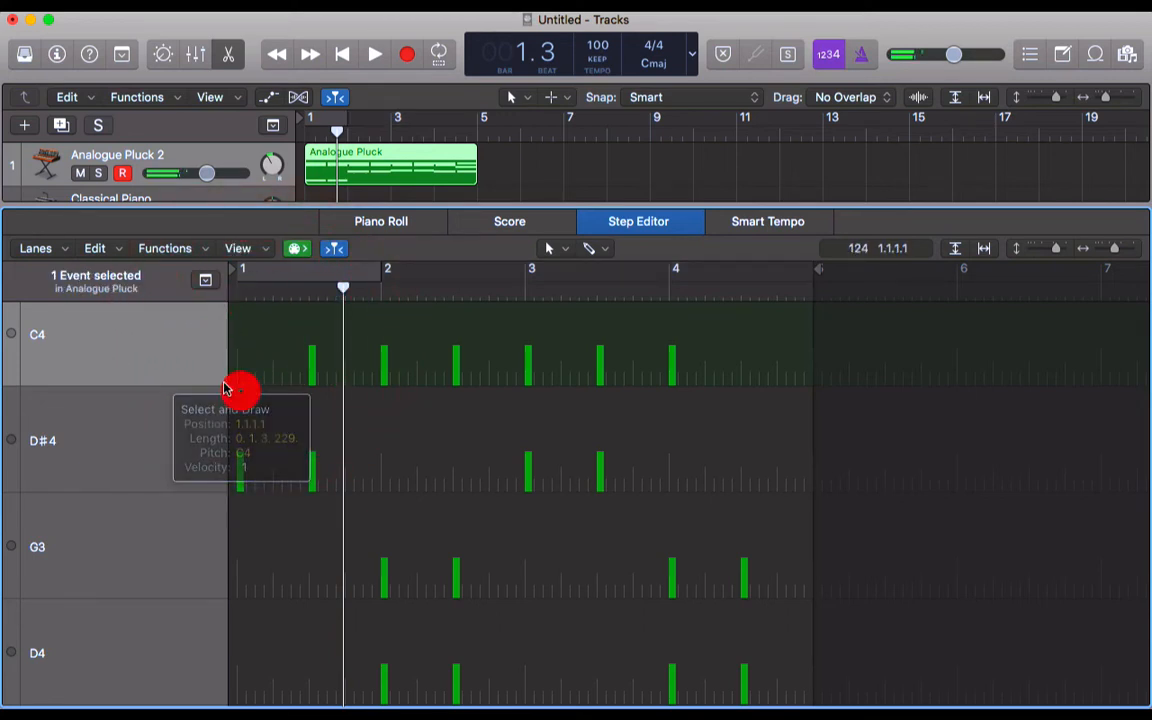
- Check the first C4 note's velocity in the Piano Roll and deselect it
click(391, 224)
click(283, 537)
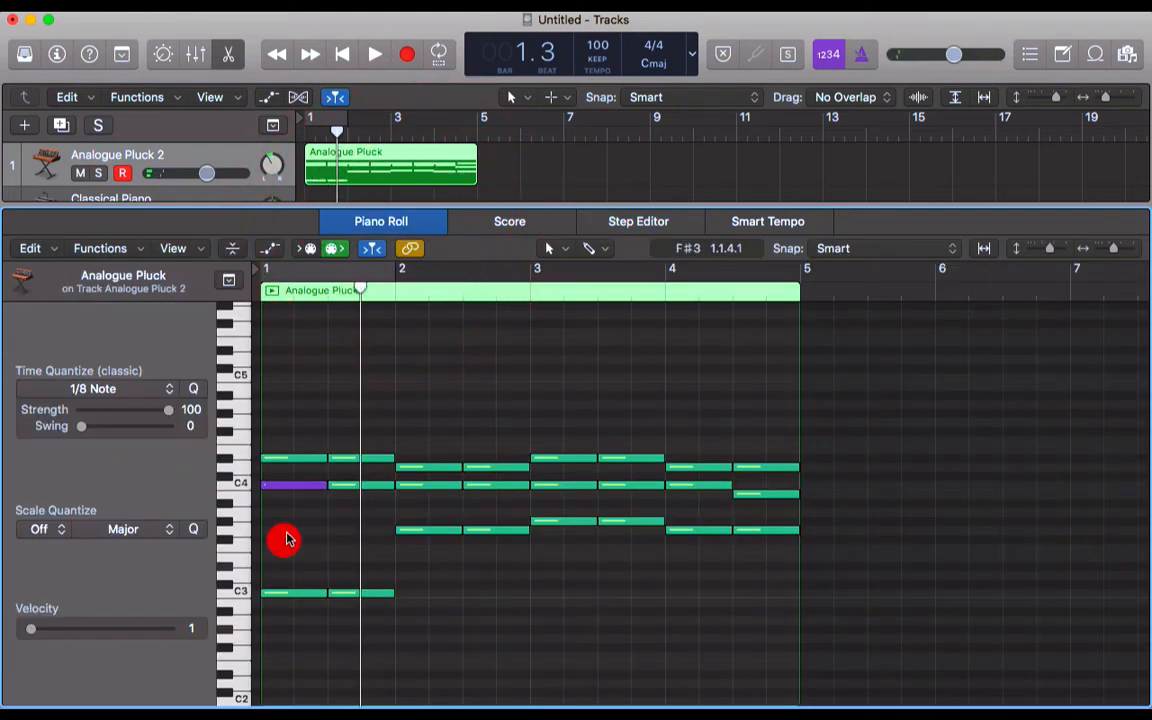
click(305, 487)
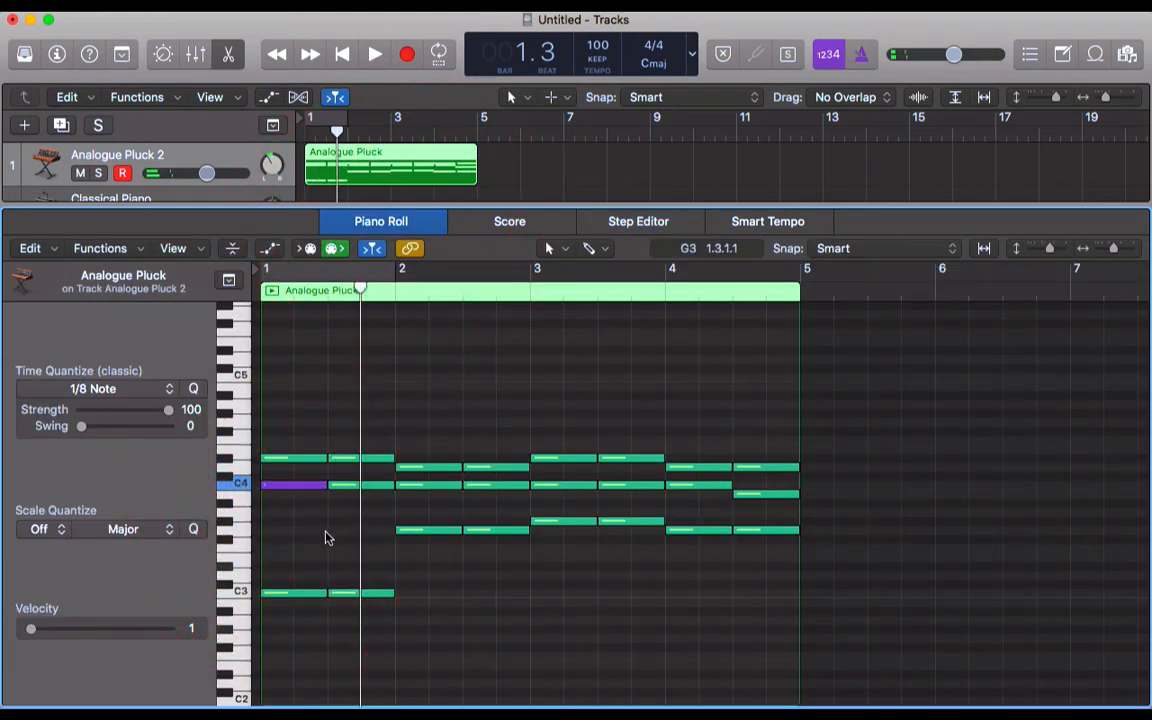
click(323, 534)
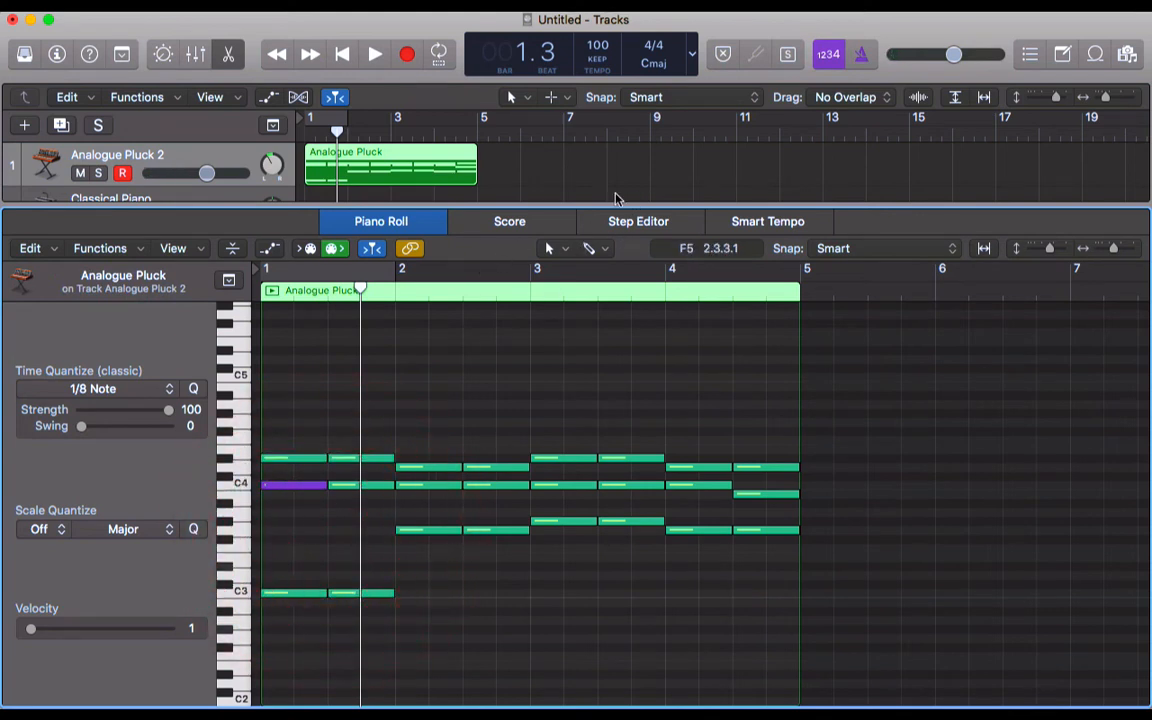
- Lower the velocities of the first D#4 and C3 notes to the minimum in the Step Editor
click(621, 226)
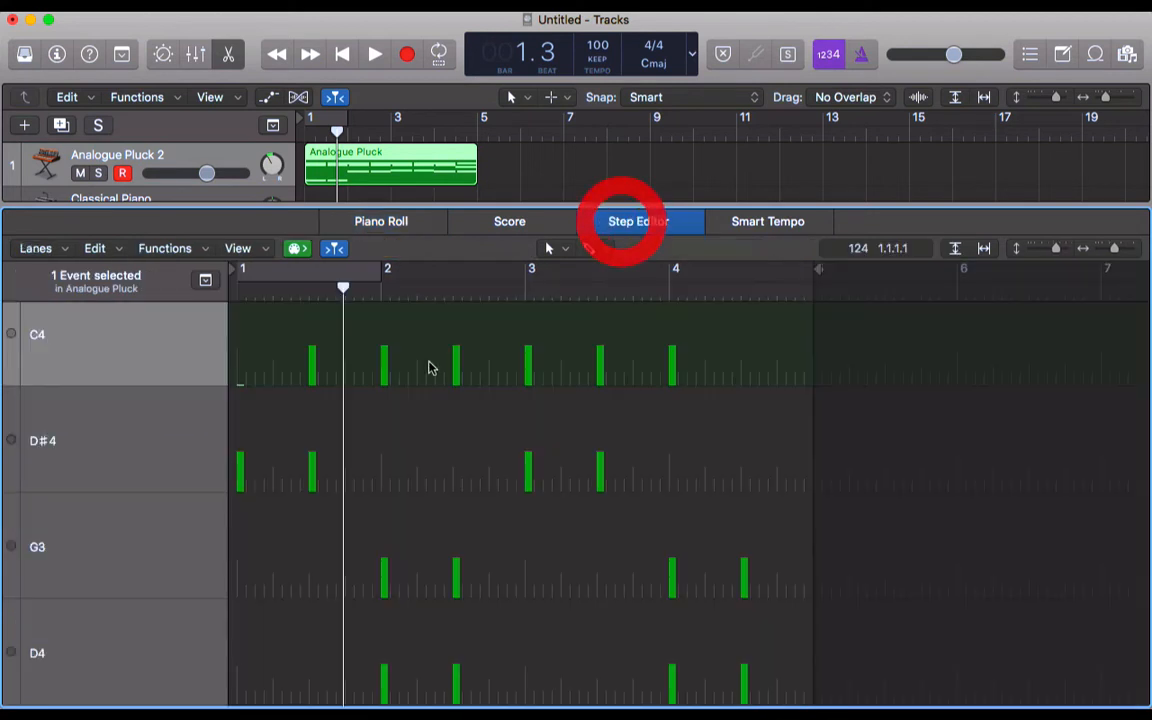
drag(240, 460, 241, 544)
scroll(252, 557, down, 5)
scroll(270, 605, up, 5)
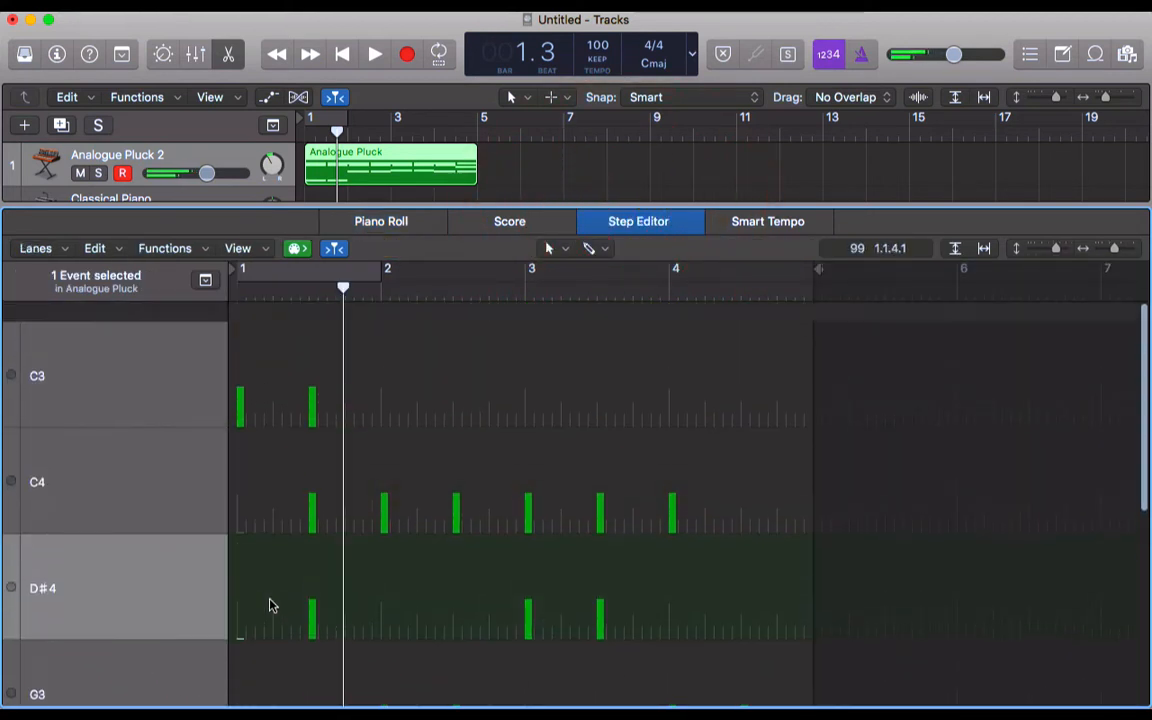
click(240, 381)
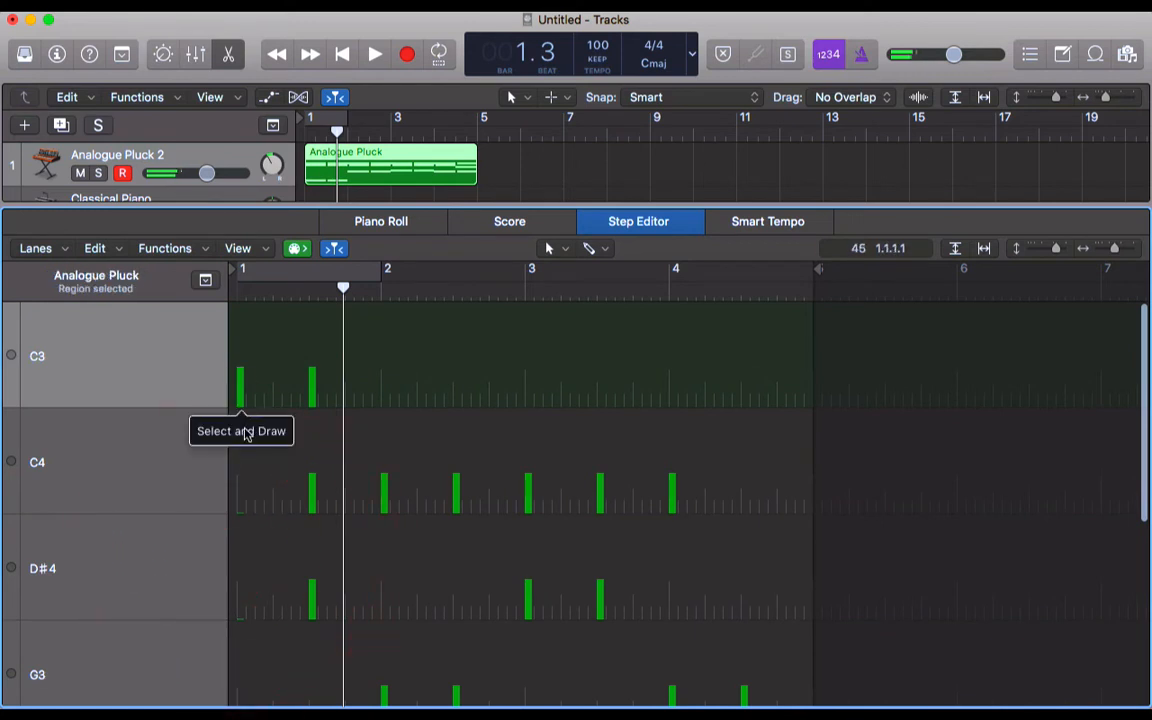
drag(242, 381, 240, 476)
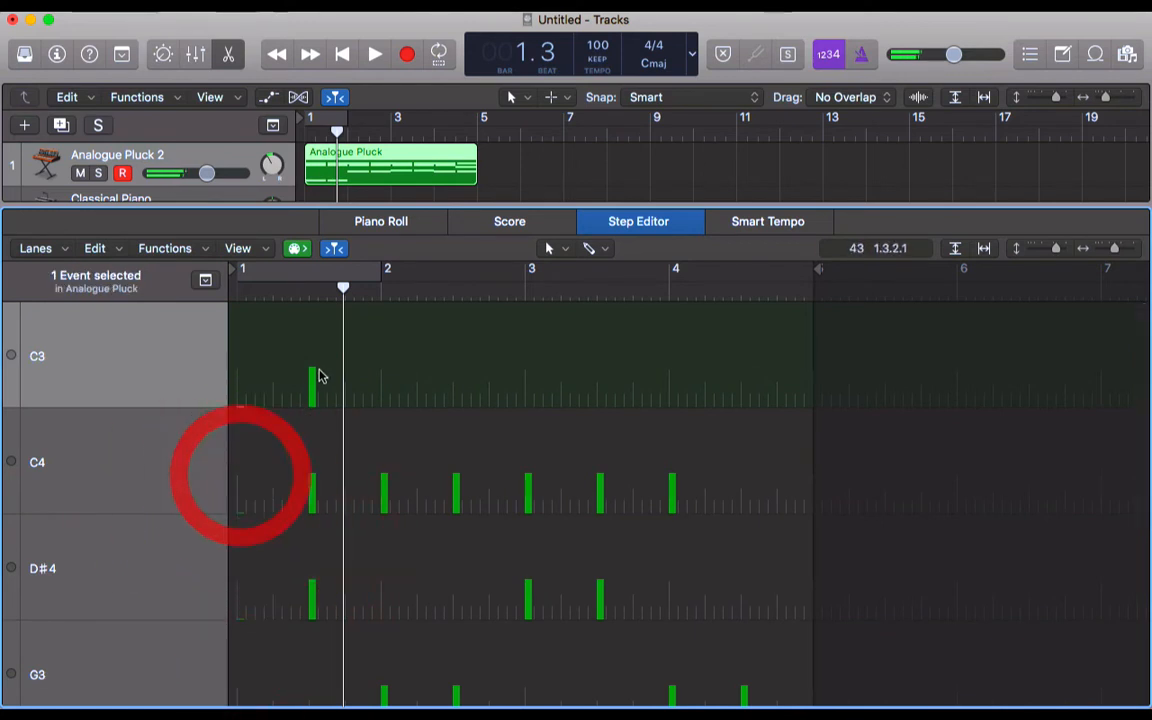
- Lower the velocities of the C3, C4 and D#4 notes on beat 3 of bar 1 to the minimum in the Step Editor
drag(305, 376, 354, 641)
drag(312, 490, 311, 666)
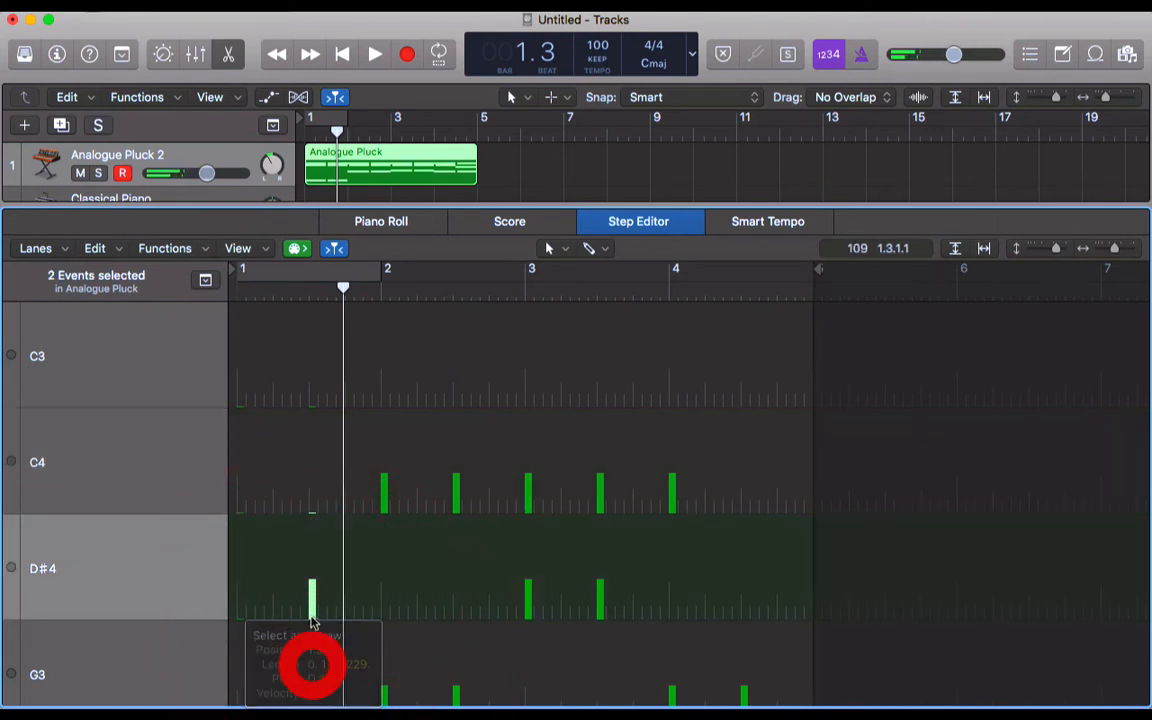
drag(313, 588, 314, 684)
scroll(313, 587, down, 2)
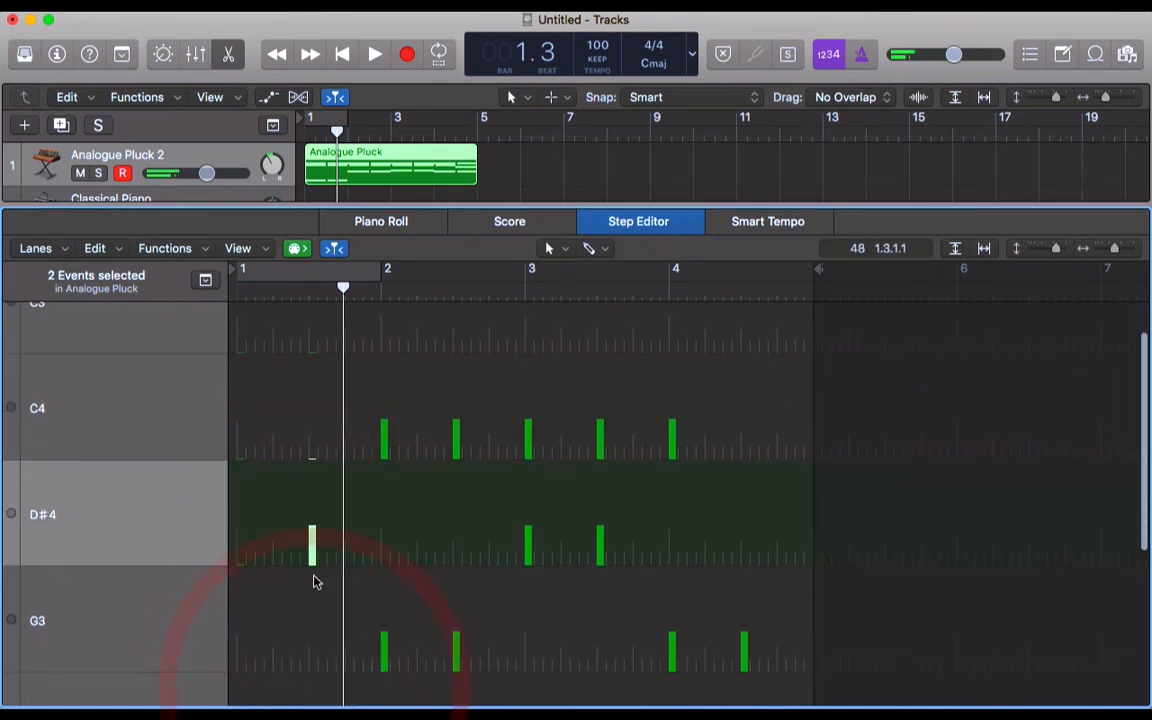
click(311, 530)
drag(325, 605, 326, 603)
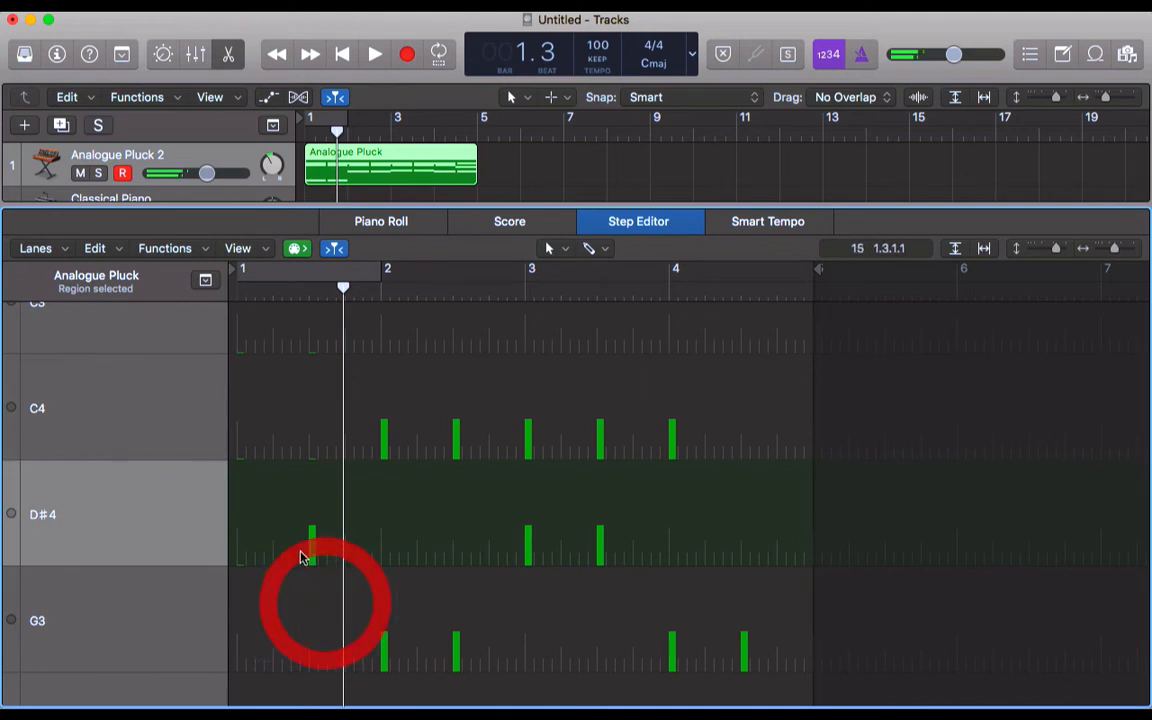
mouse_move(304, 550)
mouse_down()
mouse_move(348, 594)
mouse_move(344, 695)
mouse_move(219, 662)
mouse_up()
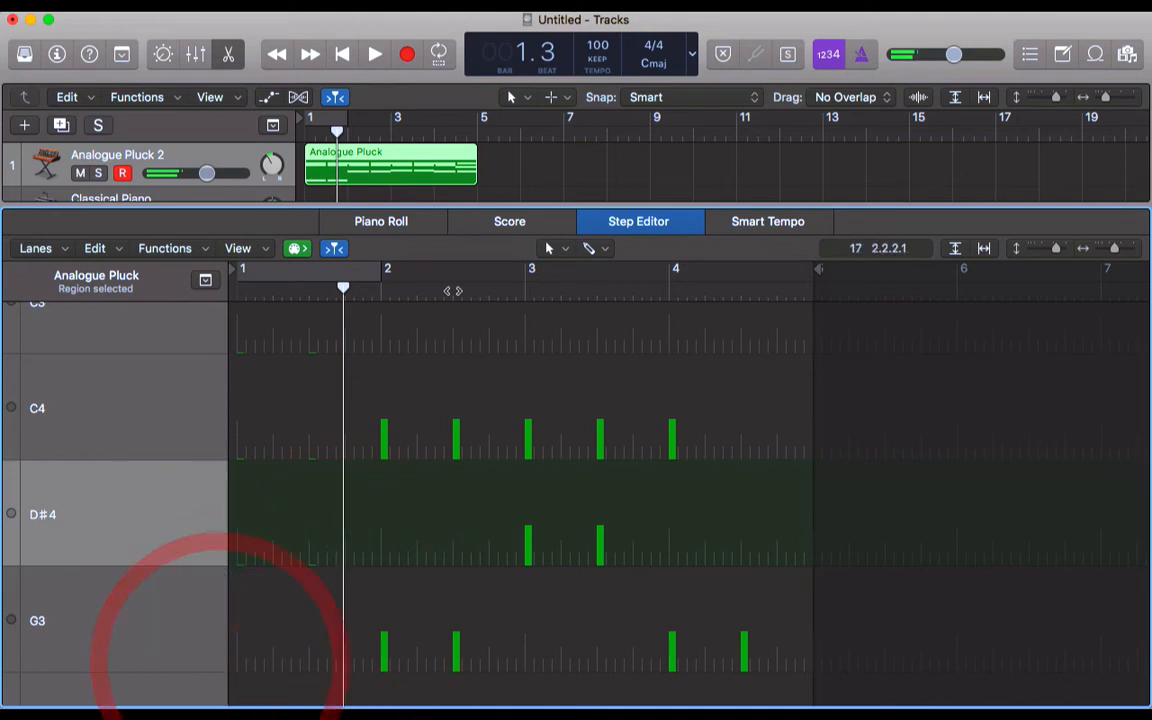
- Set the velocity of all six notes in bar 2 to 127 in the Piano Roll
click(395, 222)
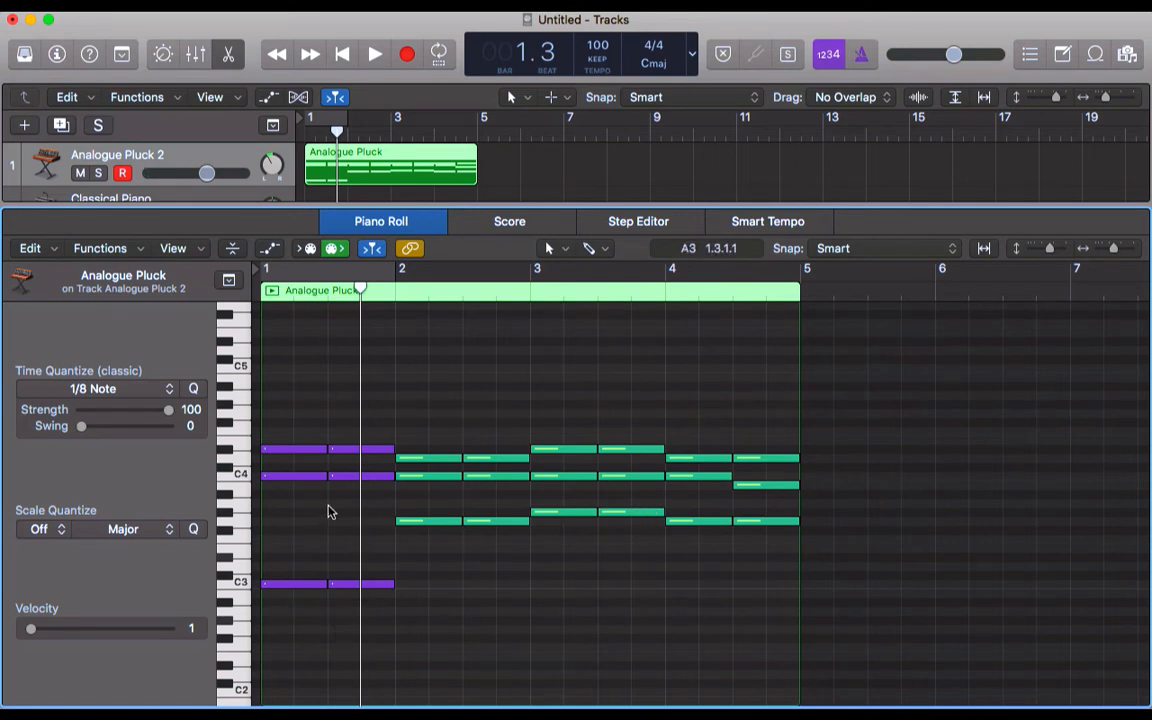
drag(527, 570, 422, 422)
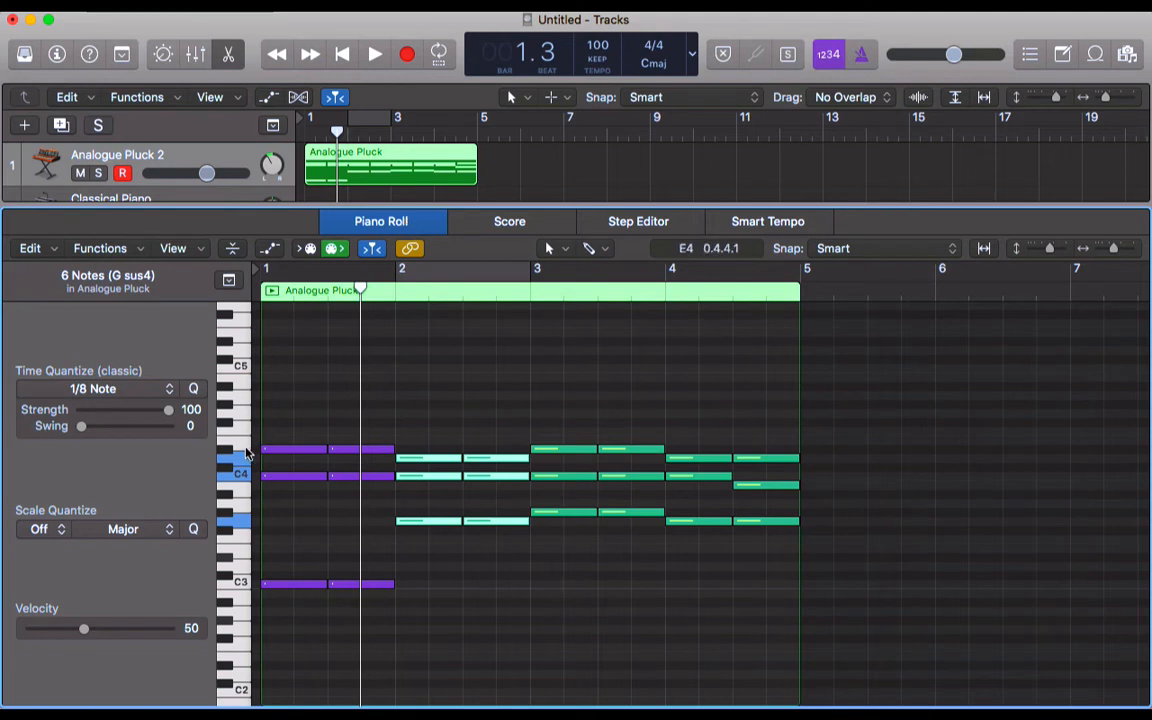
drag(91, 633, 193, 628)
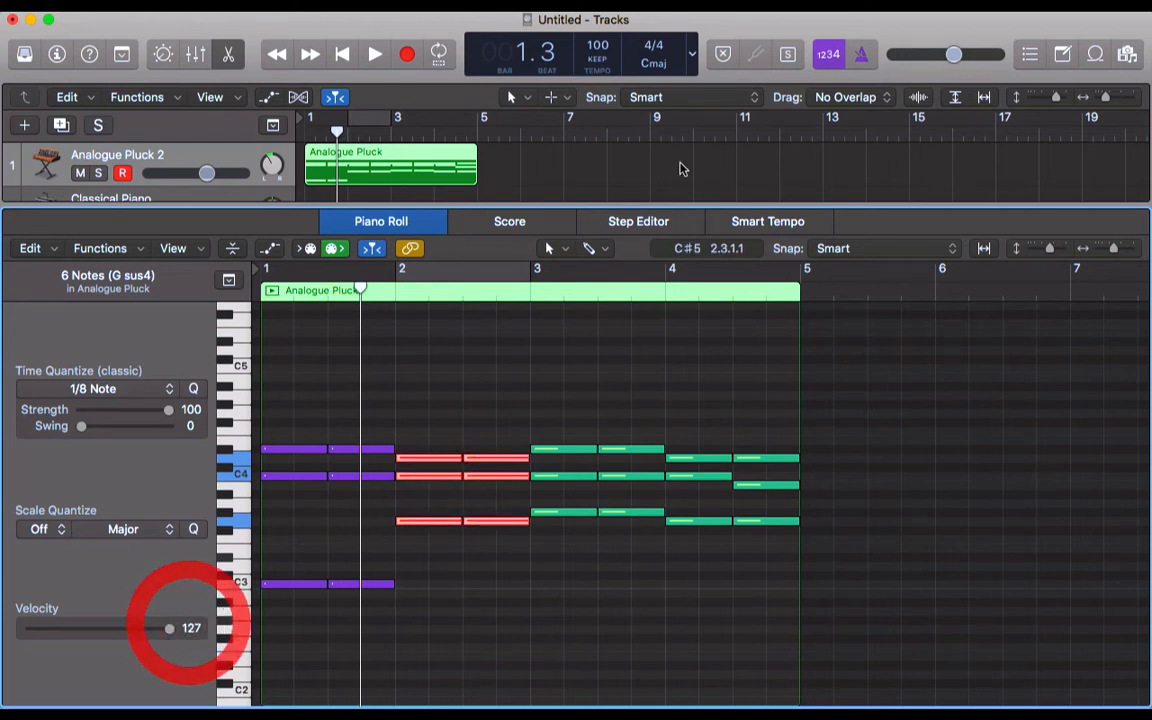
- Reselect the Analogue Pluck region, enable cycling and play it to hear the velocity differences
click(536, 162)
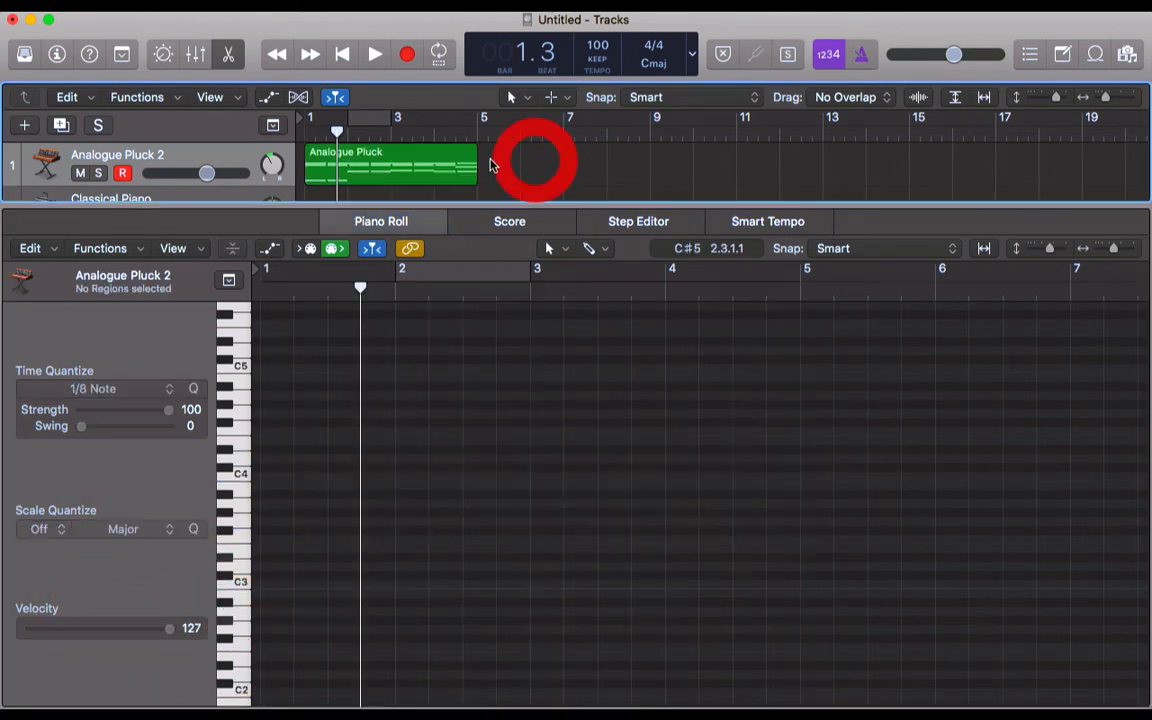
click(470, 162)
key(c)
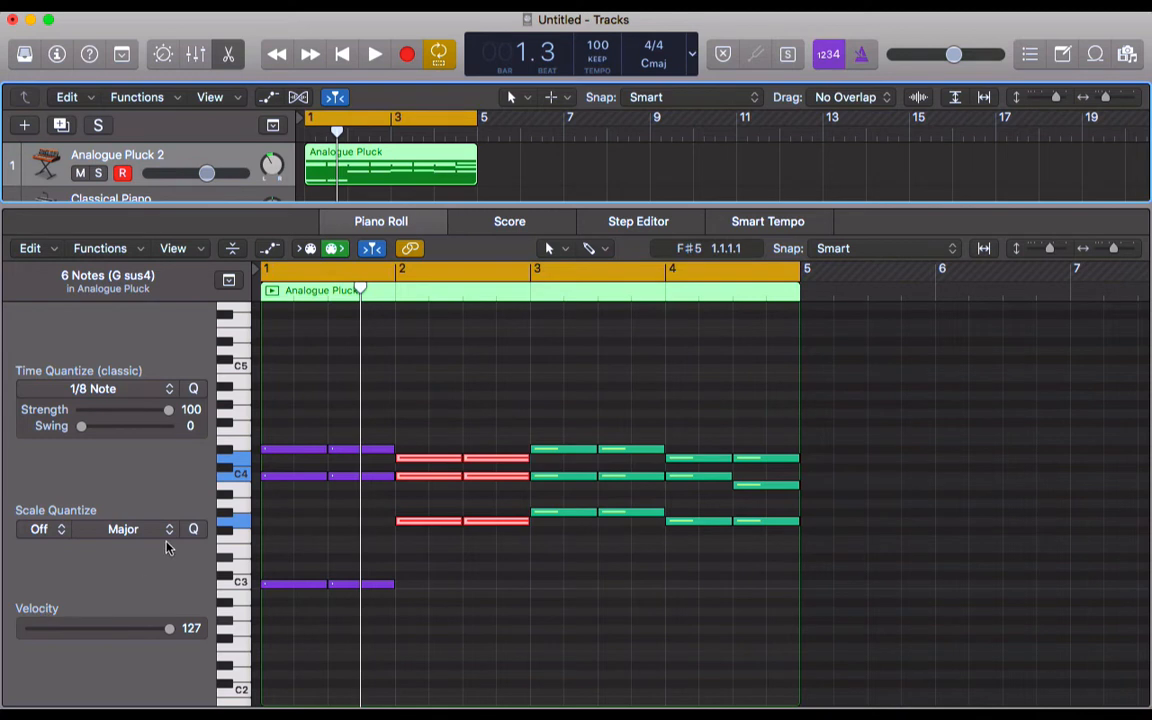
key(space)
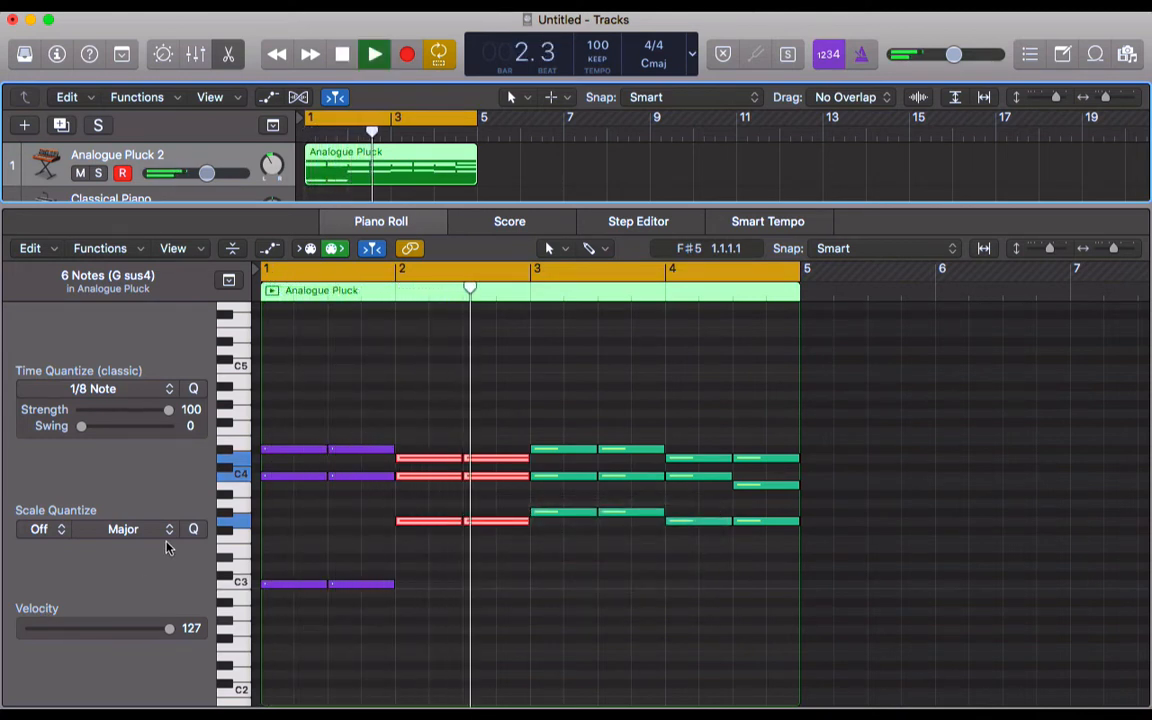
key(space)
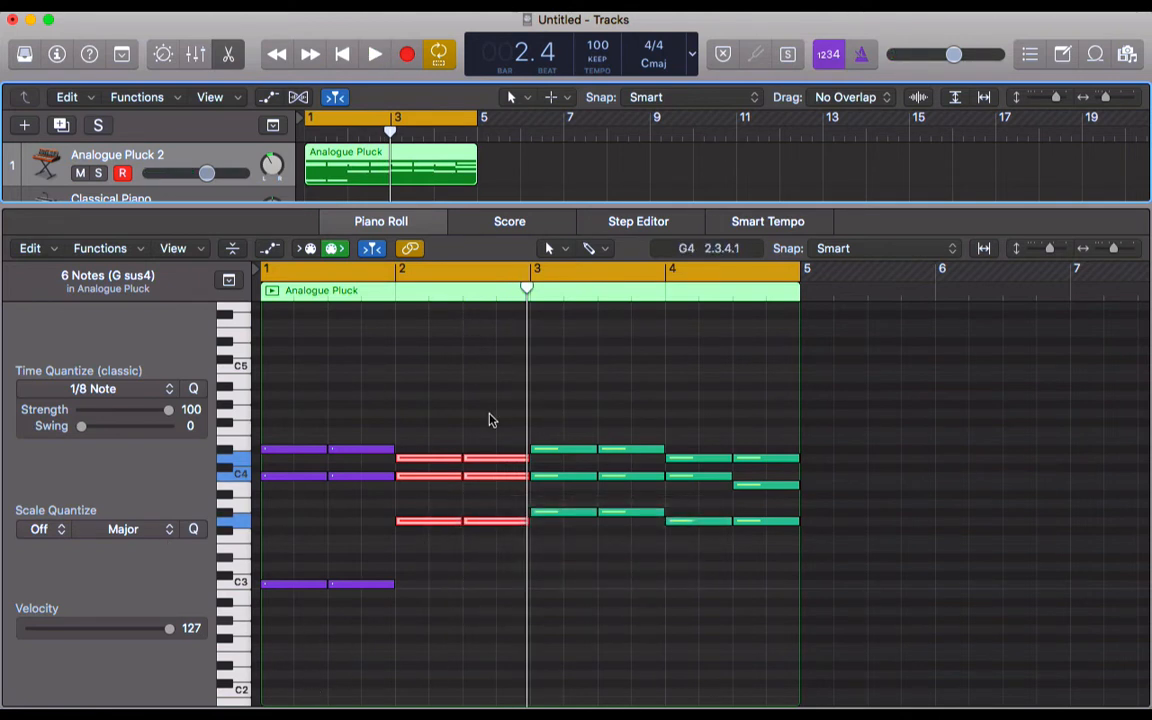
- Hide the editor, move the Analogue Pluck region onto the Classical Piano track and select that track
key(e)
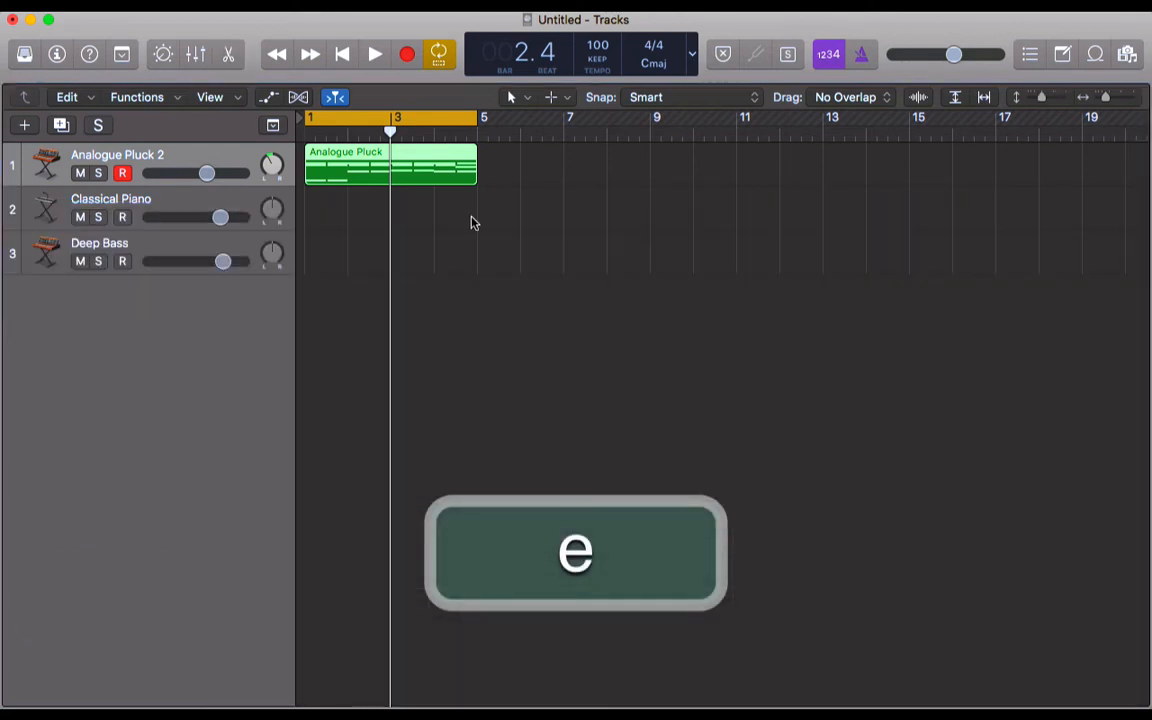
drag(410, 185, 405, 213)
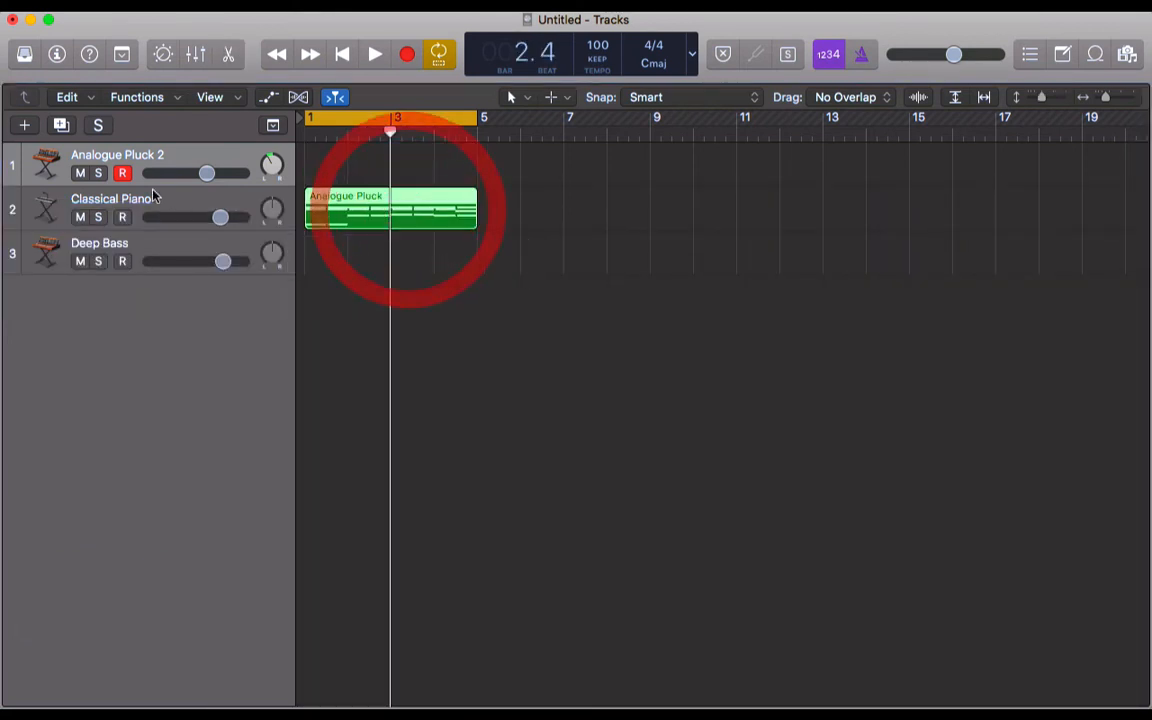
click(133, 200)
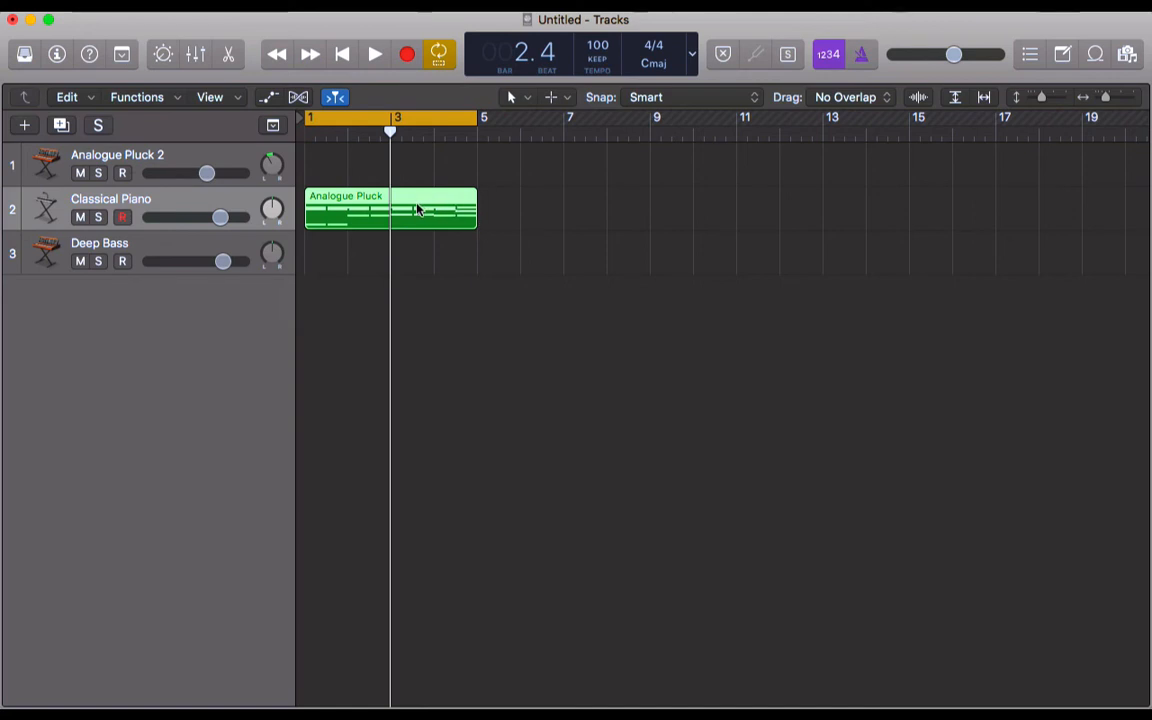
- Reopen the Piano Roll and listen to the region on the Classical Piano track
key(e)
scroll(167, 155, down, 2)
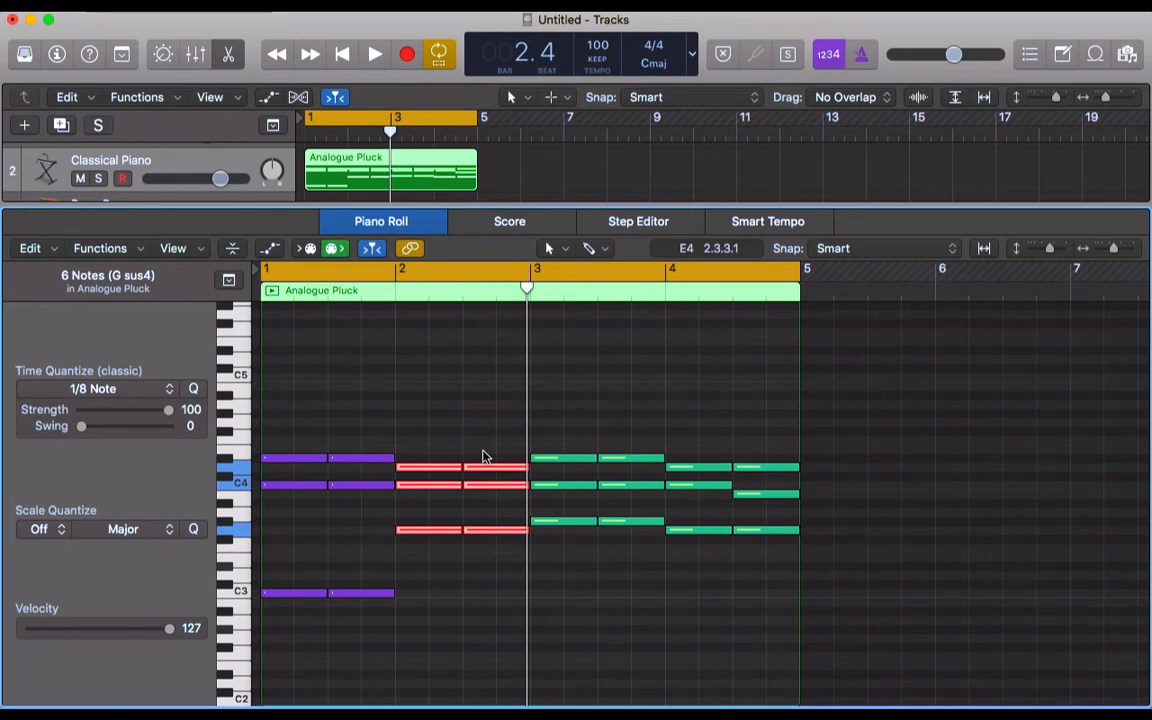
key(space)
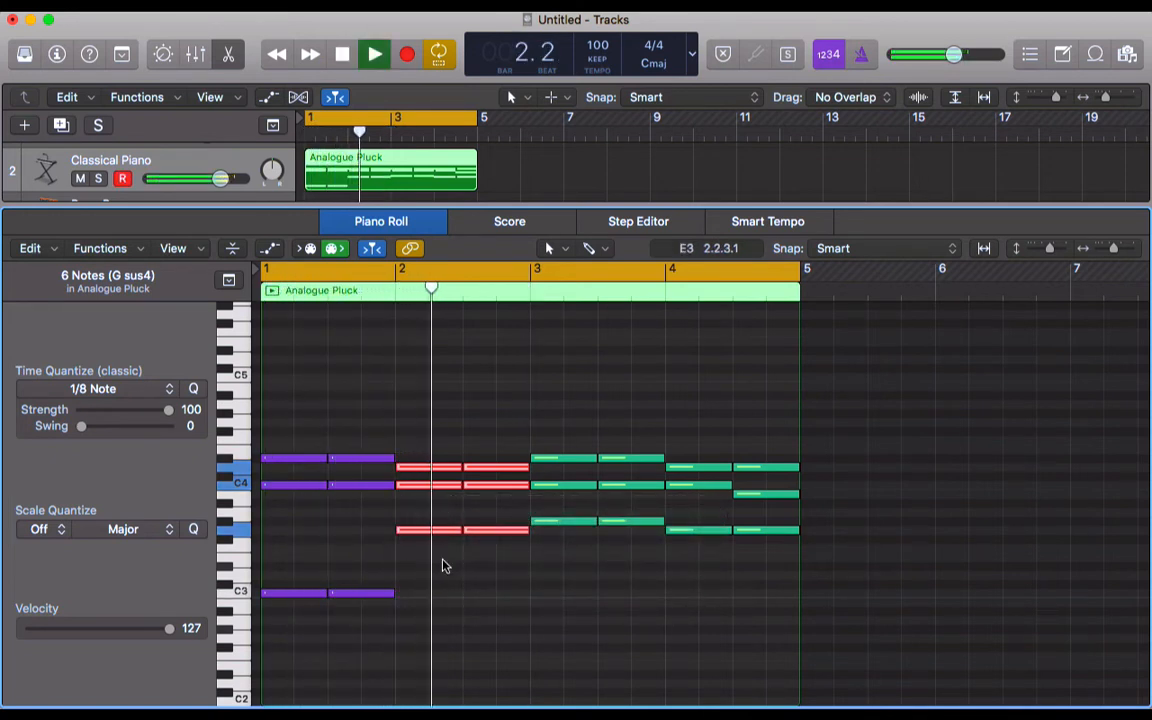
key(space)
- Set the velocity of all six notes in bar 1 to 28, start playback and turn off cycling
drag(368, 632, 297, 432)
drag(33, 627, 60, 628)
key(space)
key(c)
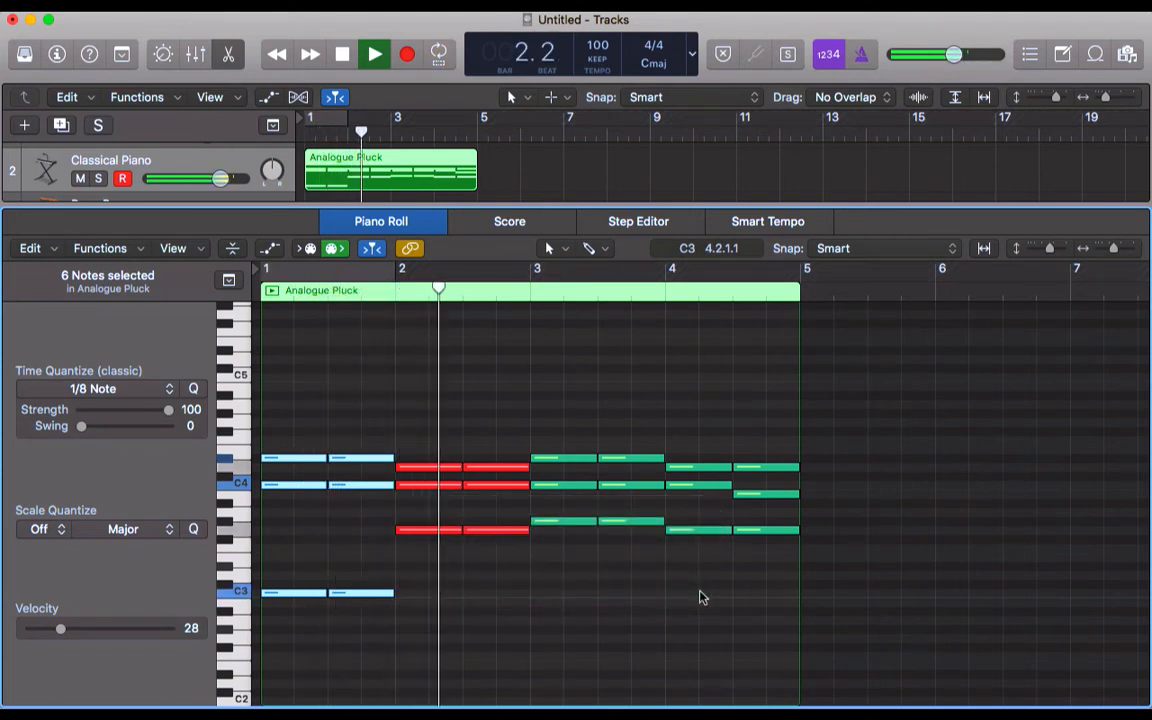
- Raise the velocity of the six notes in bar 4 to 82 during playback, deselect them and stop
drag(779, 566, 680, 412)
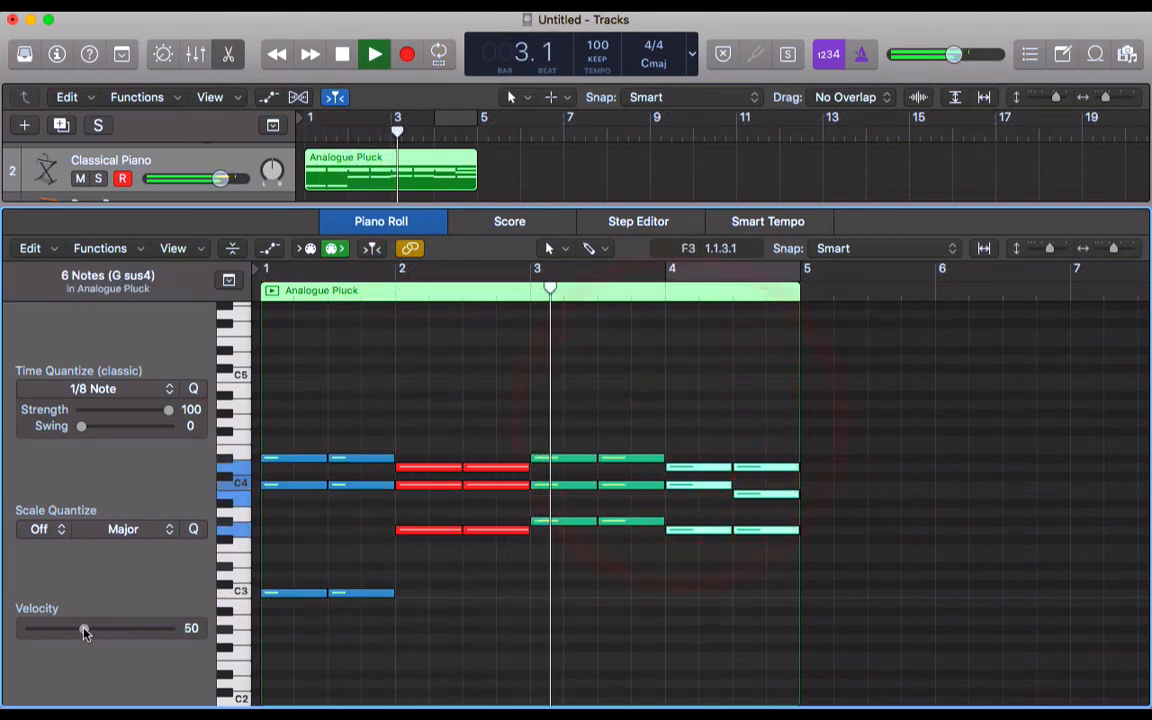
drag(85, 627, 120, 628)
click(586, 612)
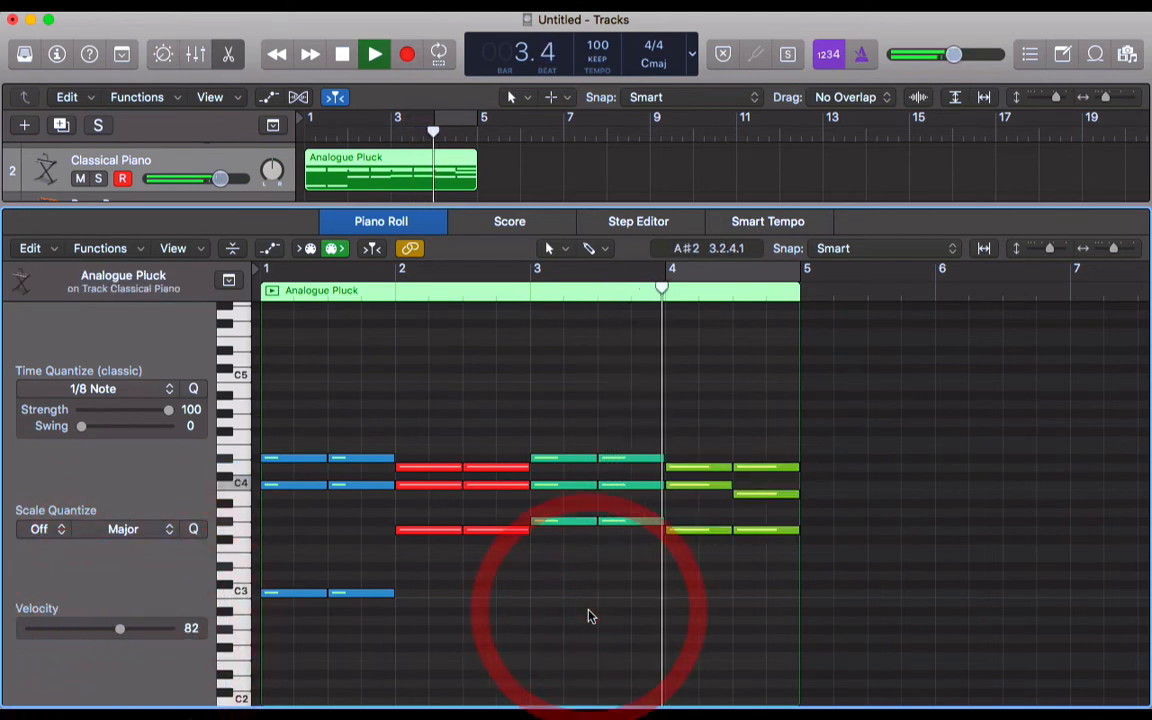
key(space)
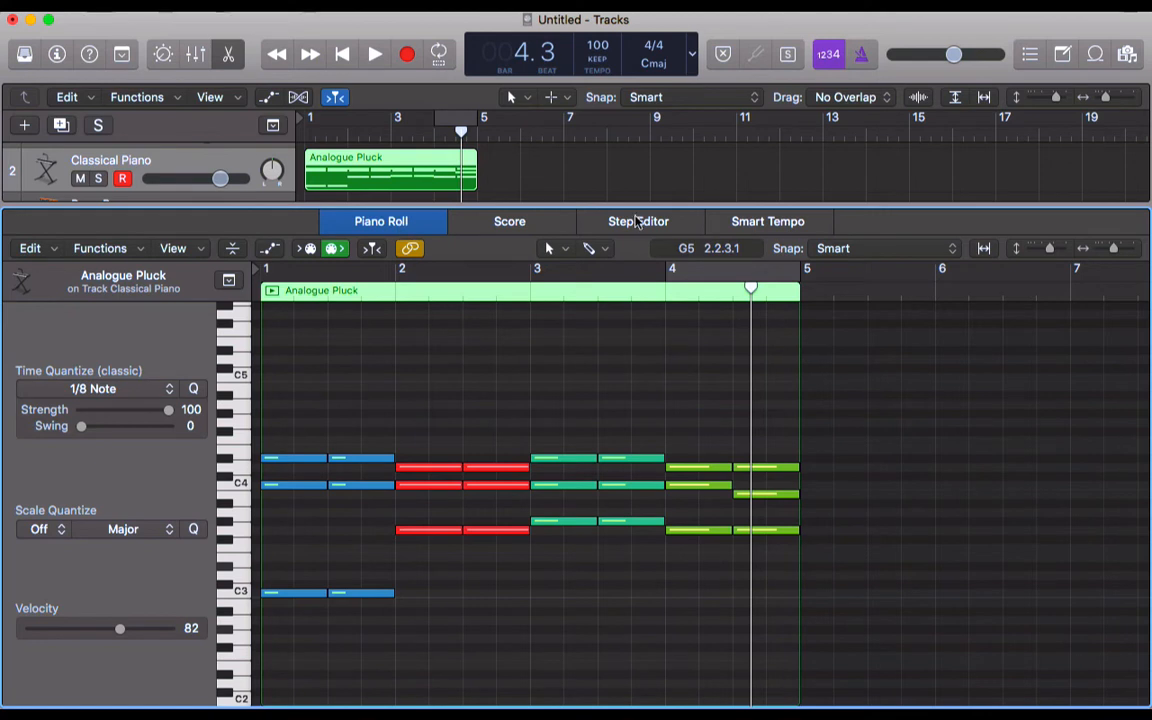
- Compare the note velocities in the Step Editor and Piano Roll, checking a C4 note in bar 1 and another in bar 2
click(638, 222)
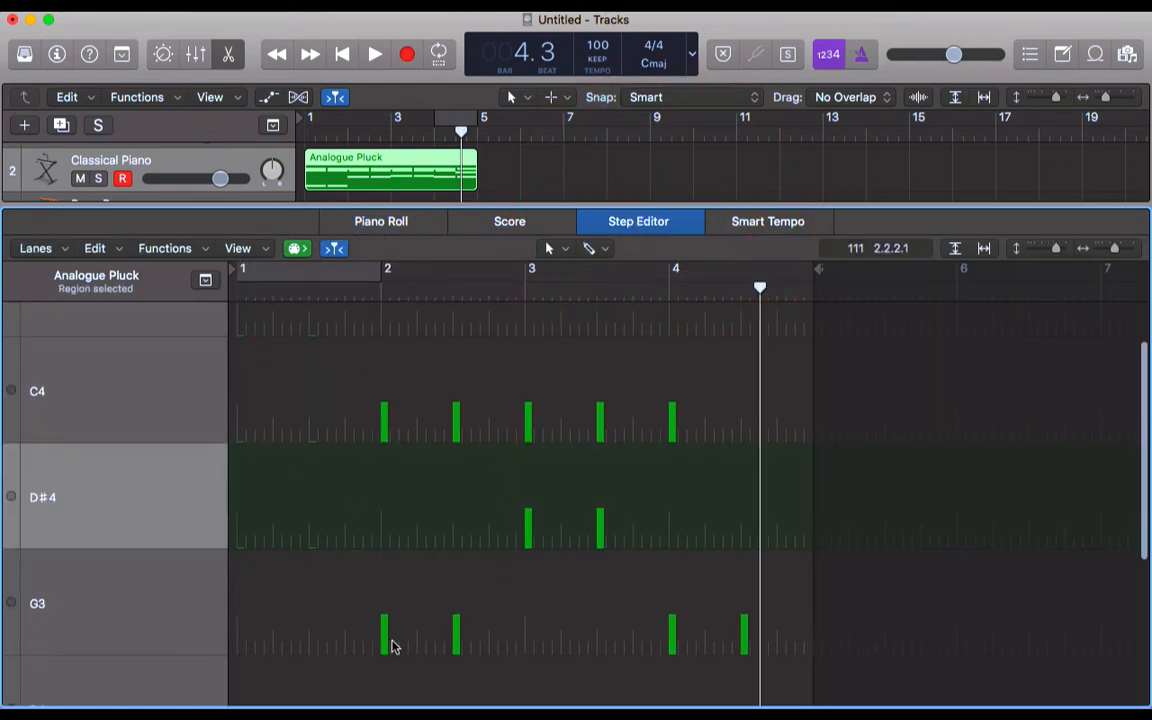
scroll(378, 492, up, 2)
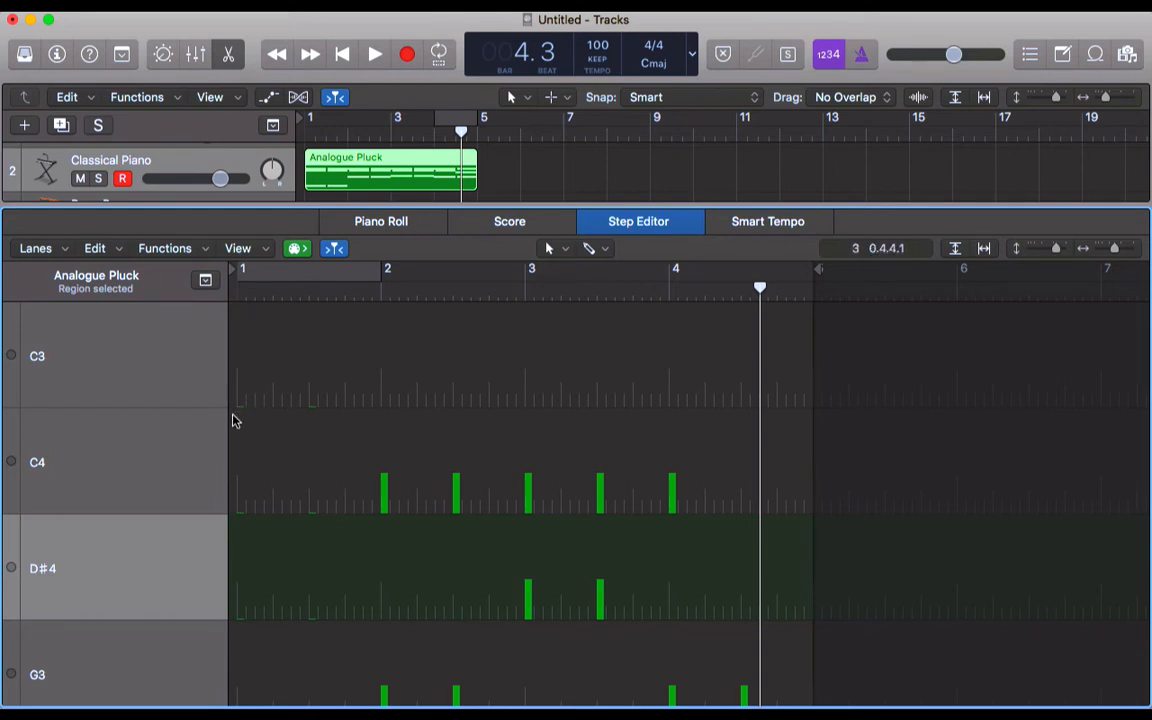
click(404, 224)
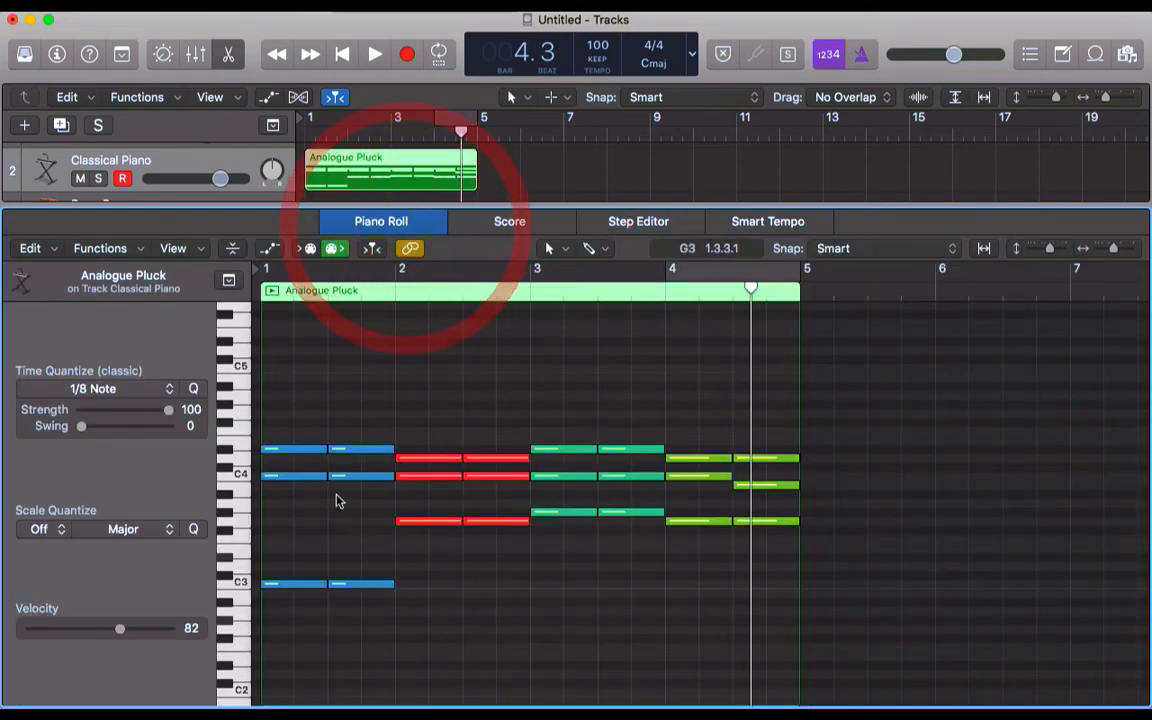
click(316, 477)
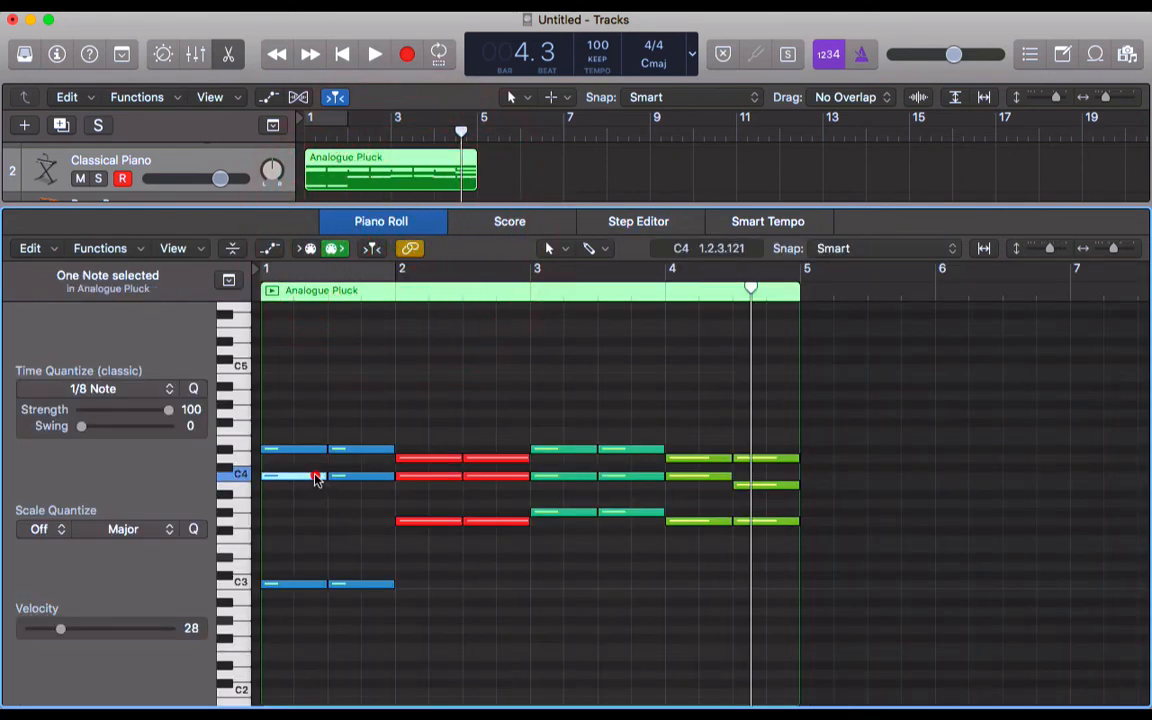
click(429, 478)
click(401, 489)
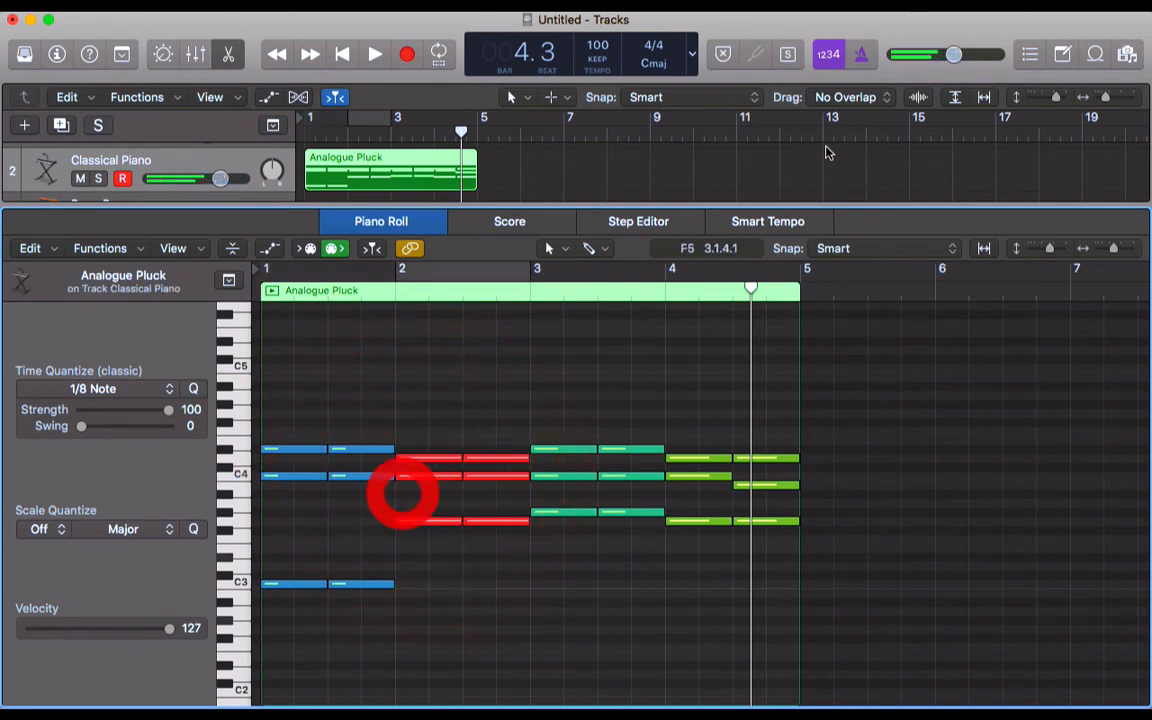
- View the Smart Tempo editor, return to the Piano Roll and hide the editor area
click(757, 227)
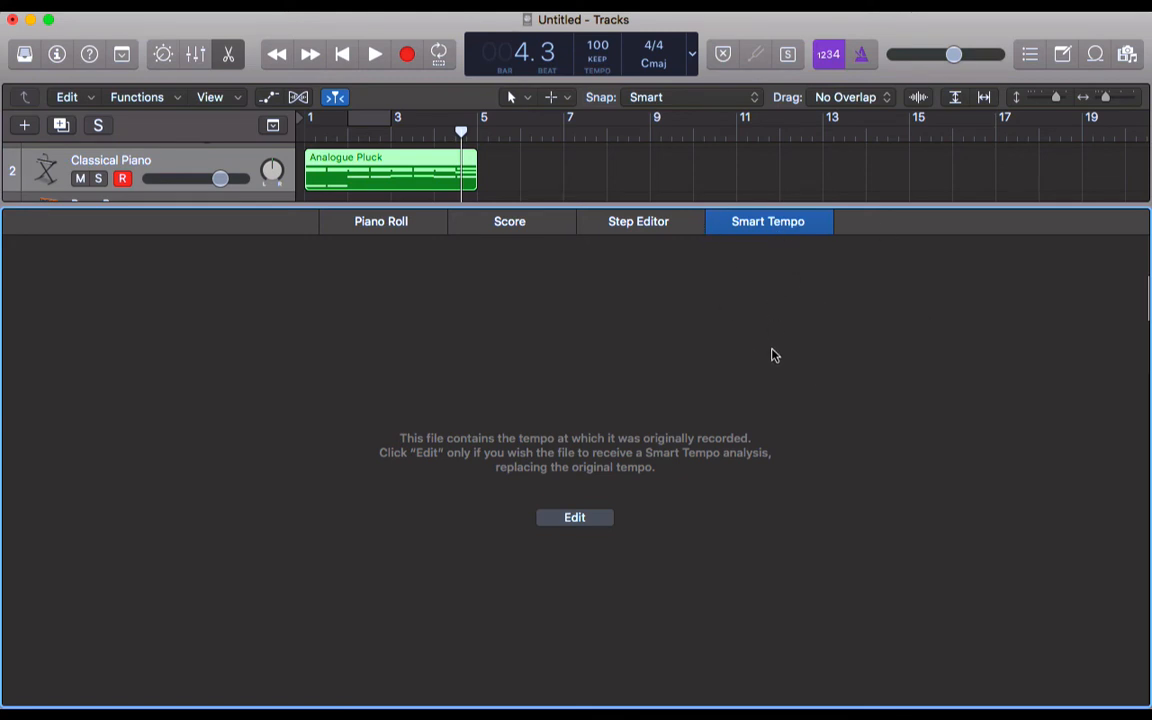
click(404, 224)
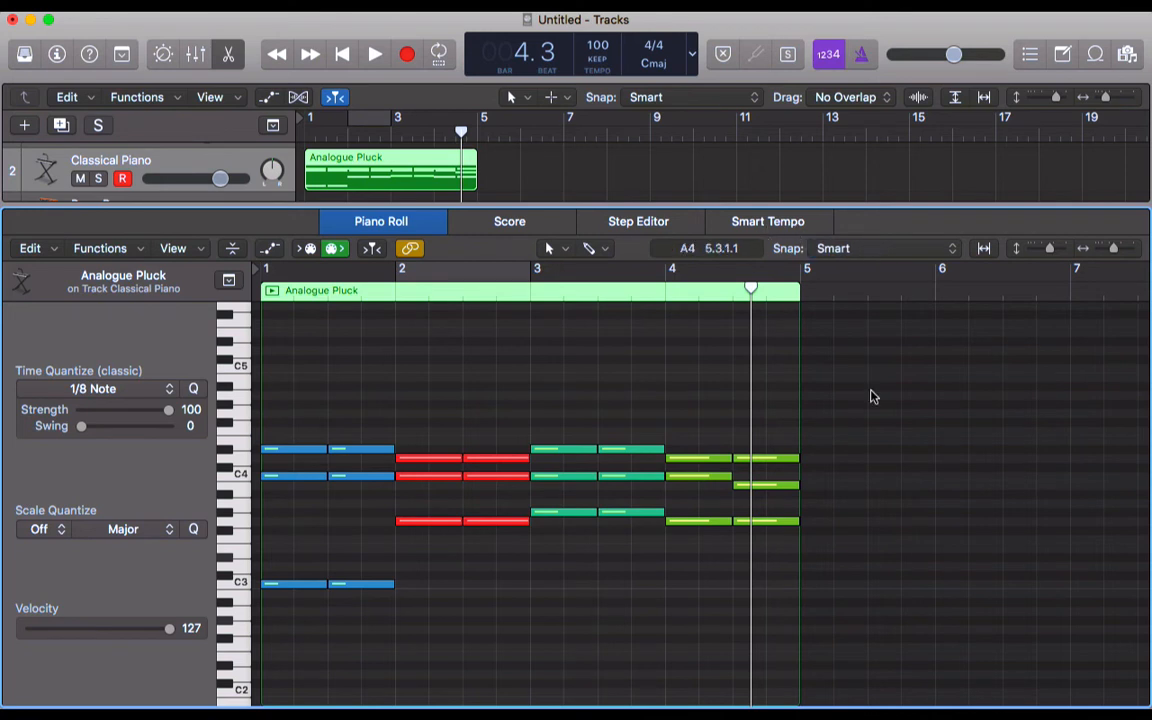
key(e)
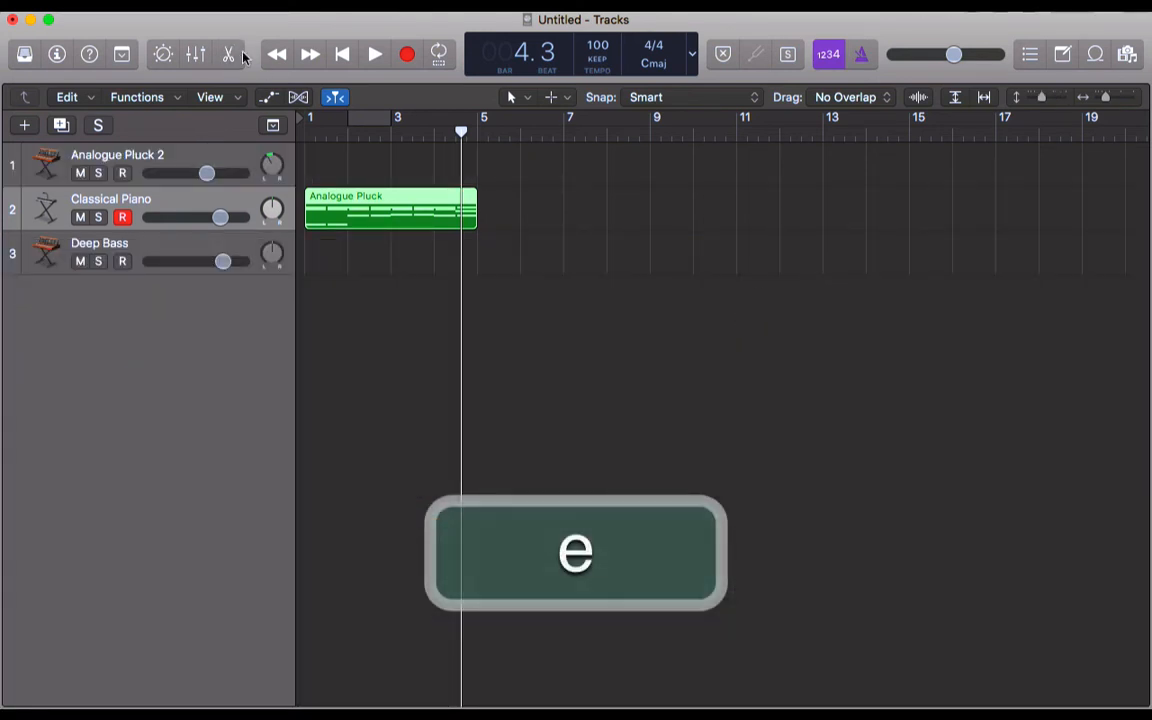
- Enable Quick Help, read the description of the Mixer control and turn Quick Help off
click(89, 54)
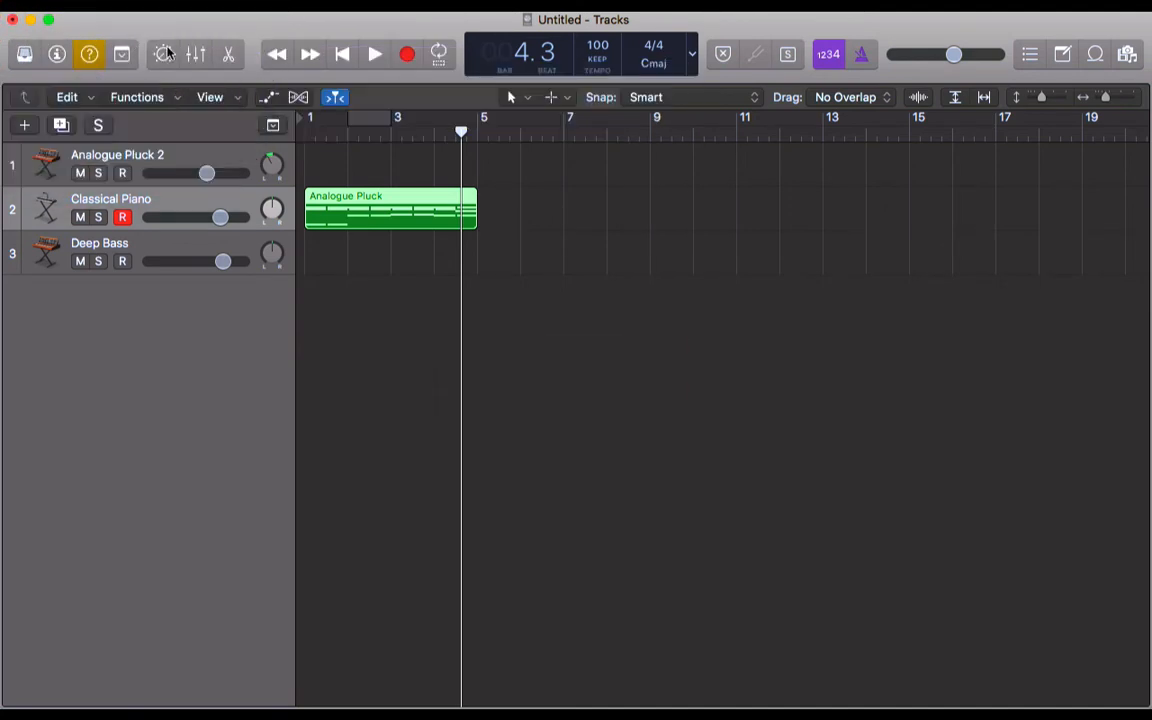
mouse_move(197, 55)
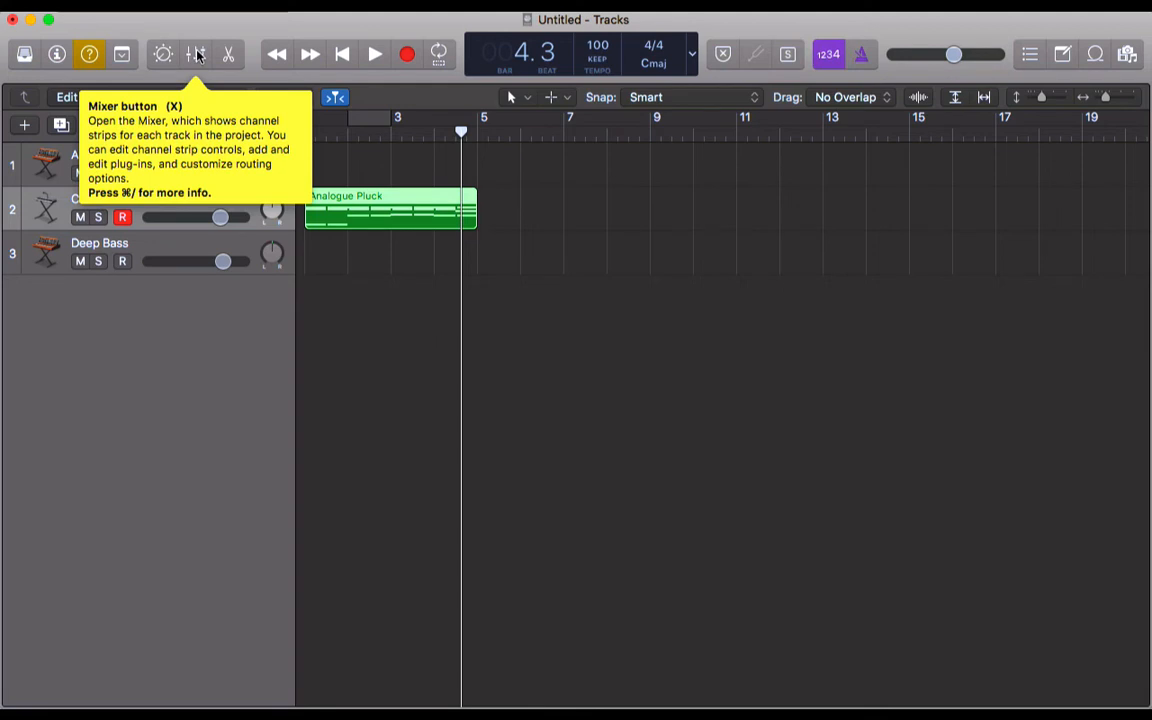
click(89, 54)
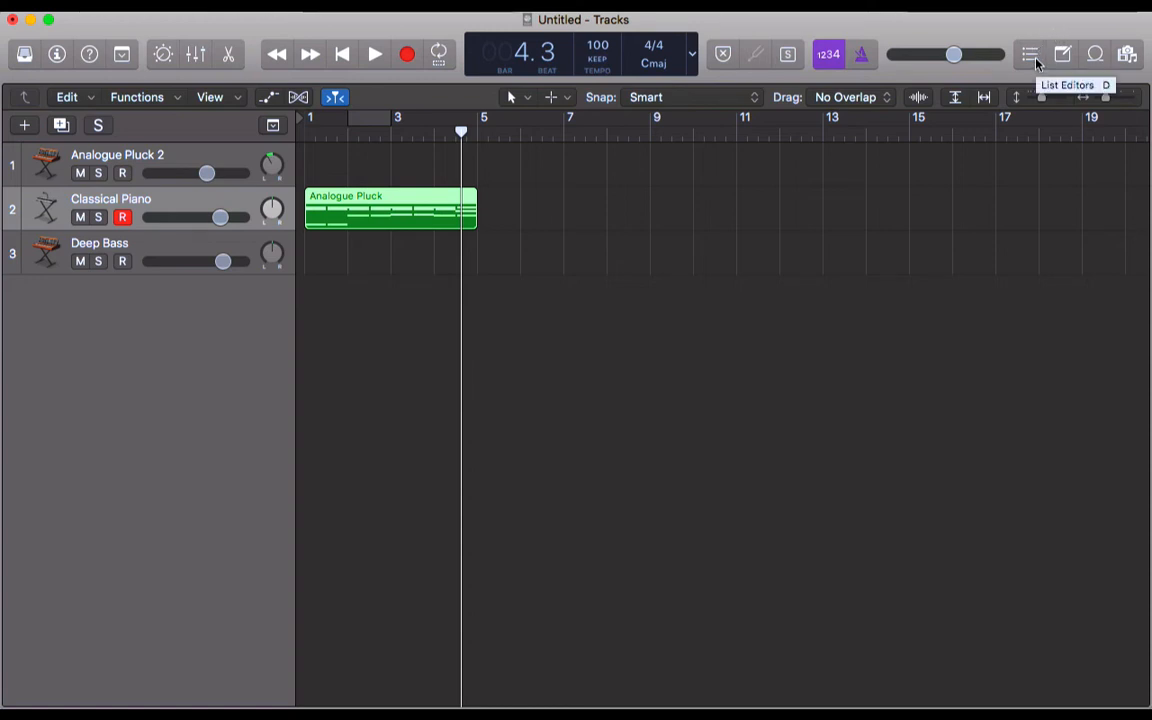
- Return the playhead to the start, show the region's Event list in the List Editors and select the G3 note at 2.1.1
key(Return)
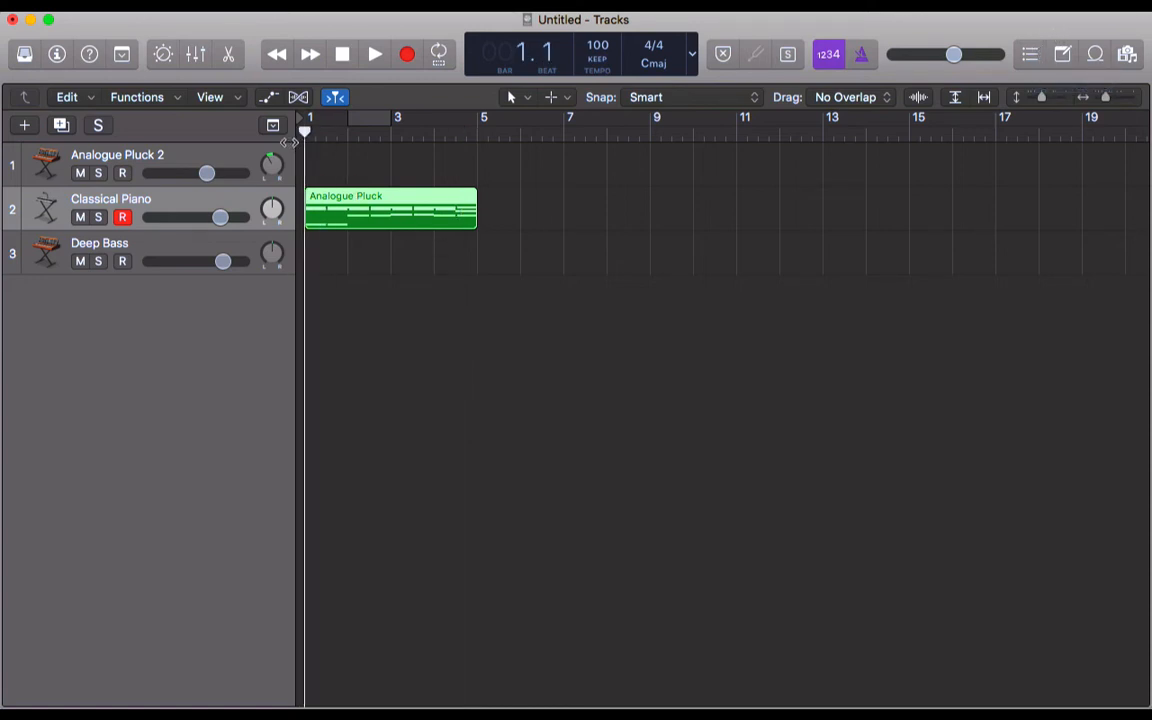
click(1030, 54)
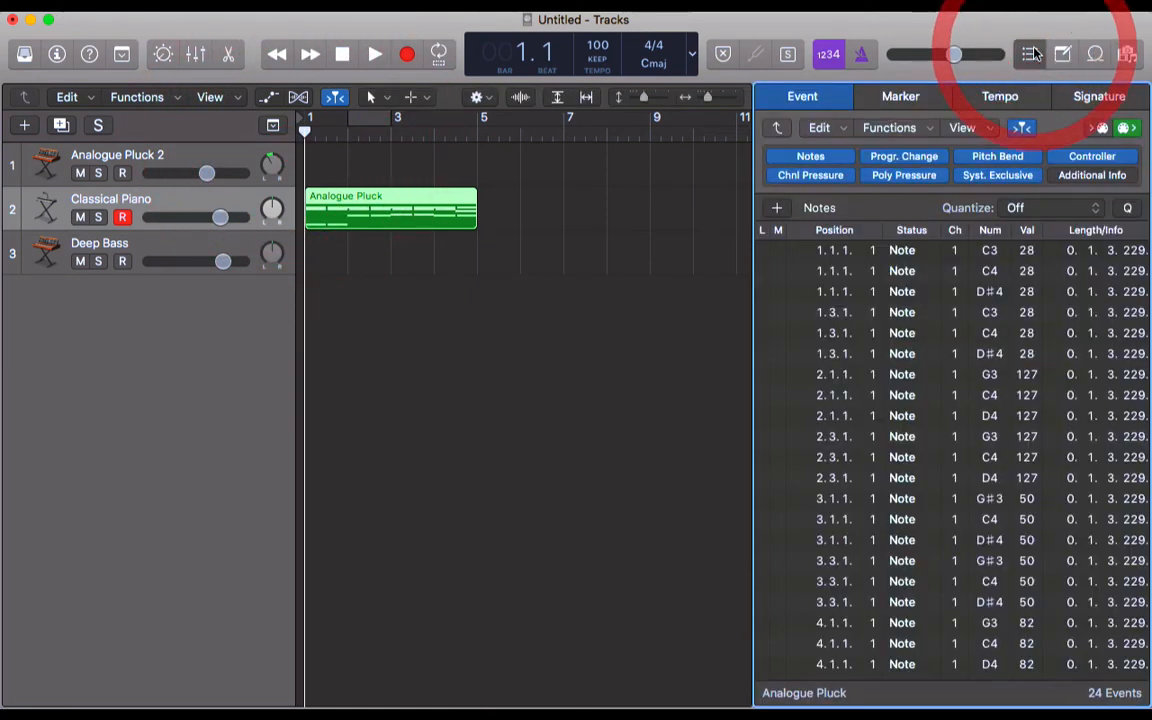
click(1003, 378)
scroll(1003, 378, right, 2)
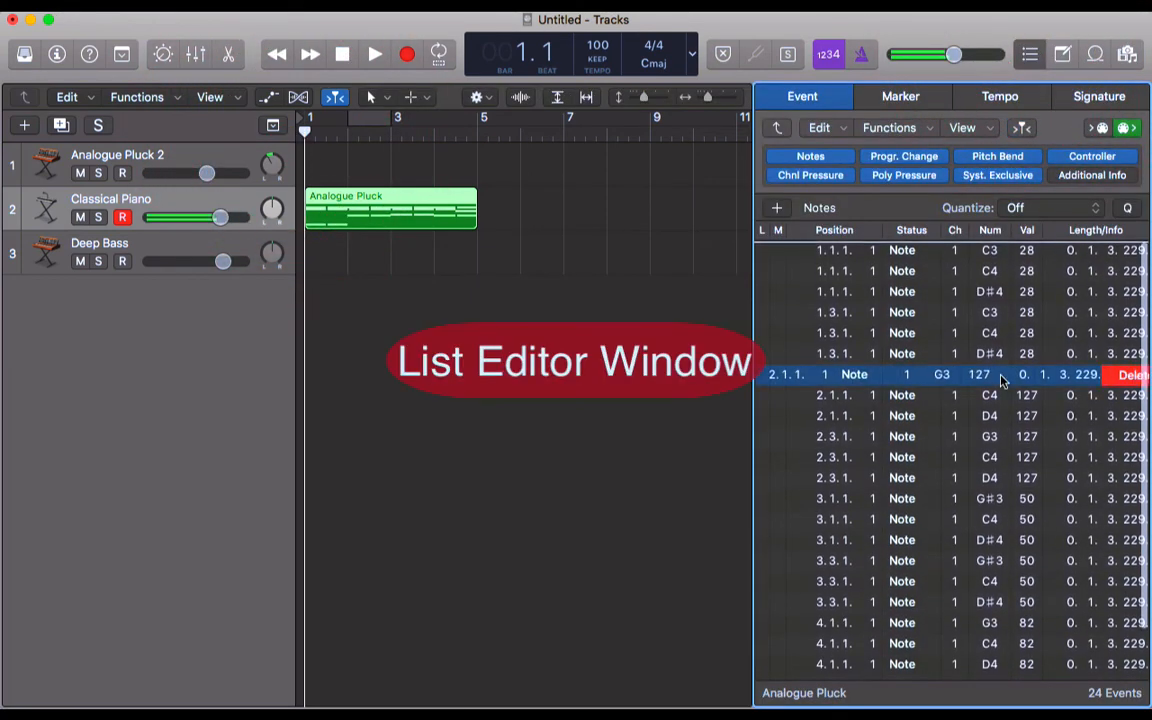
scroll(1005, 378, left, 2)
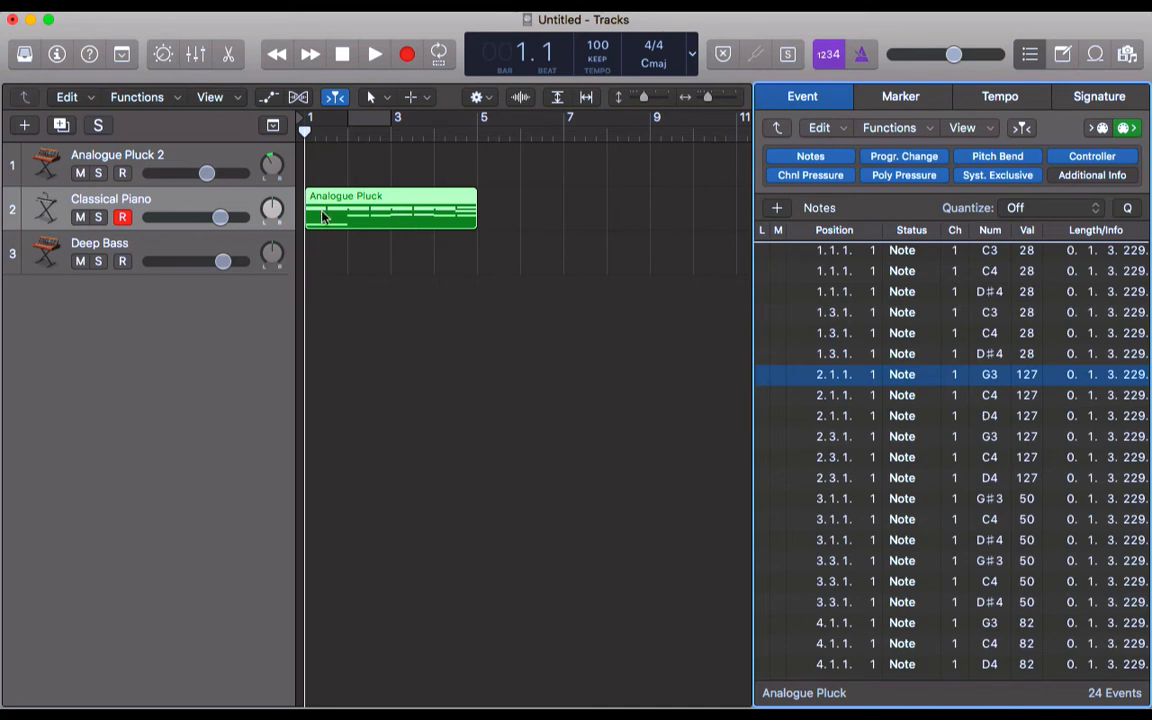
- Create an empty MIDI region at bar 1 on the Deep Bass track and extend it to the start of bar 5
click(506, 248)
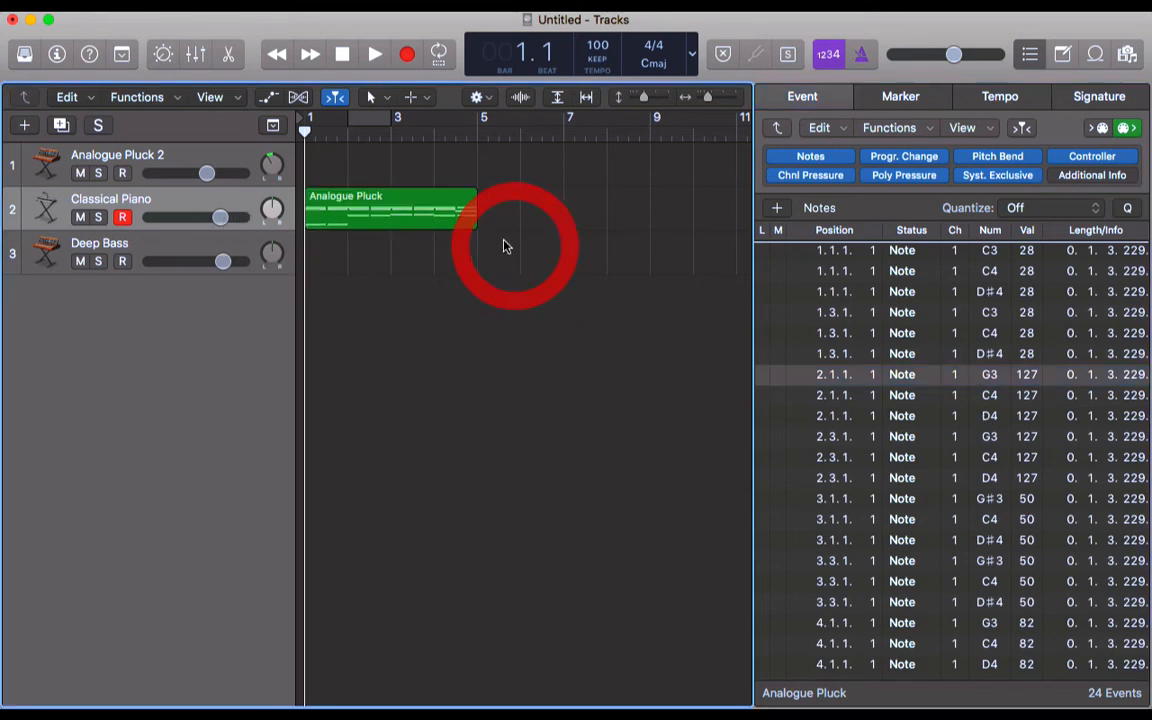
click(402, 204)
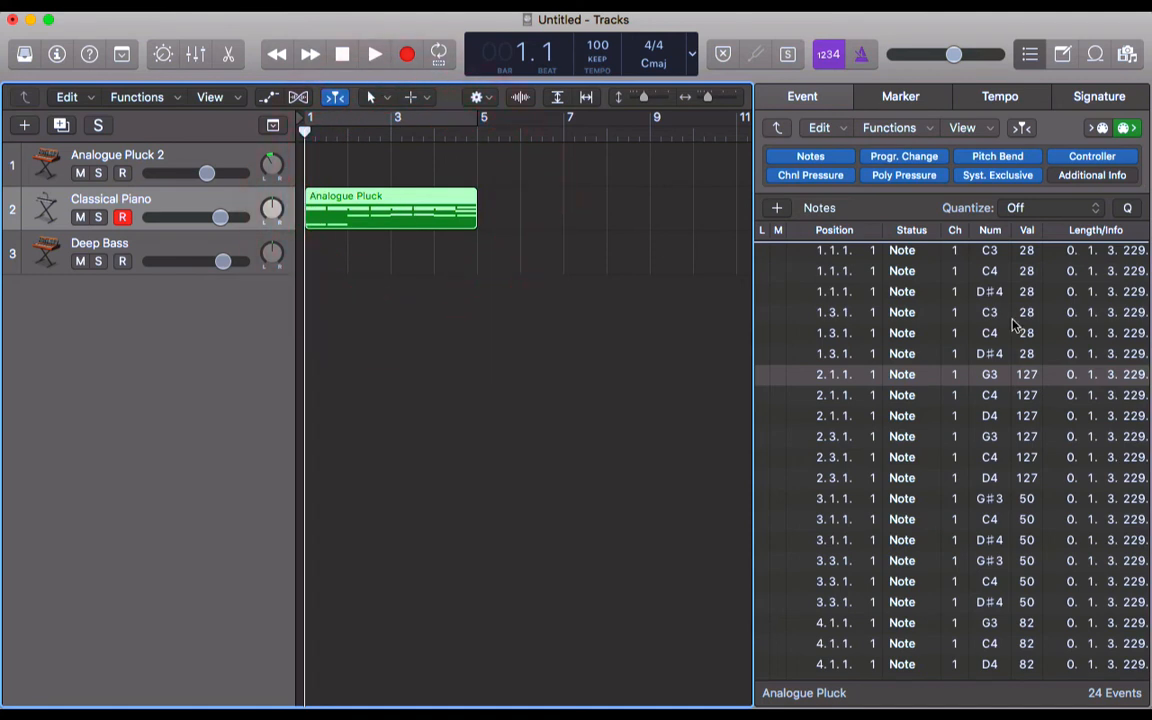
click(200, 247)
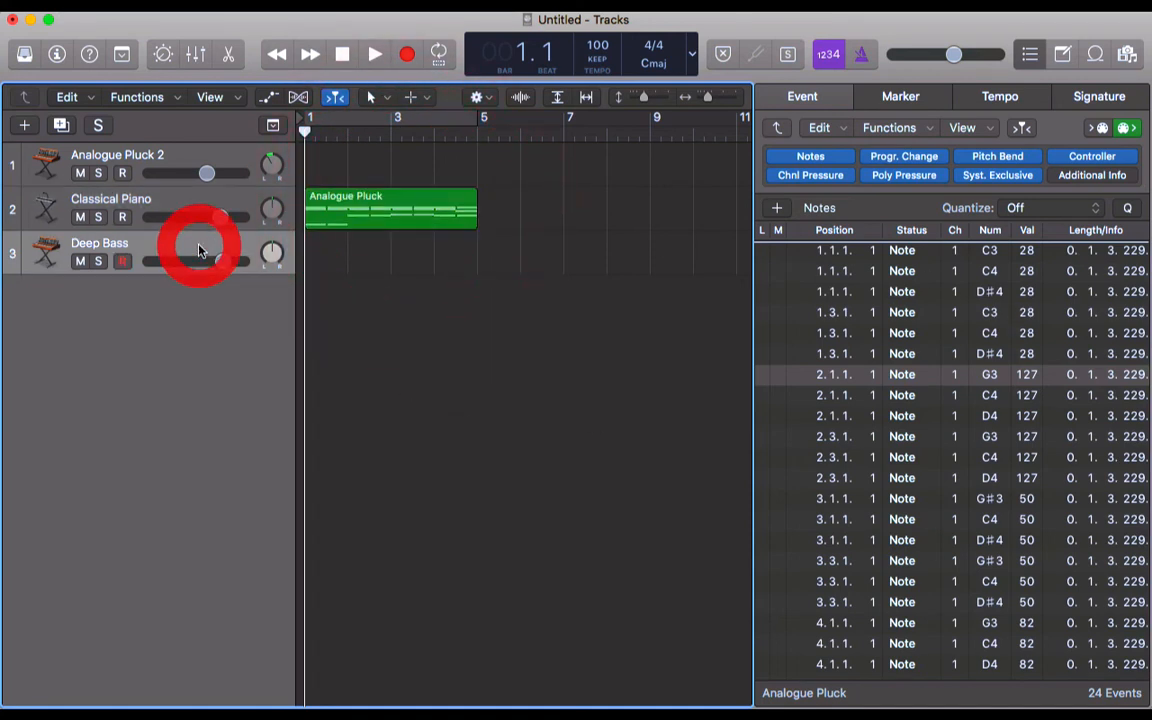
right_click(350, 248)
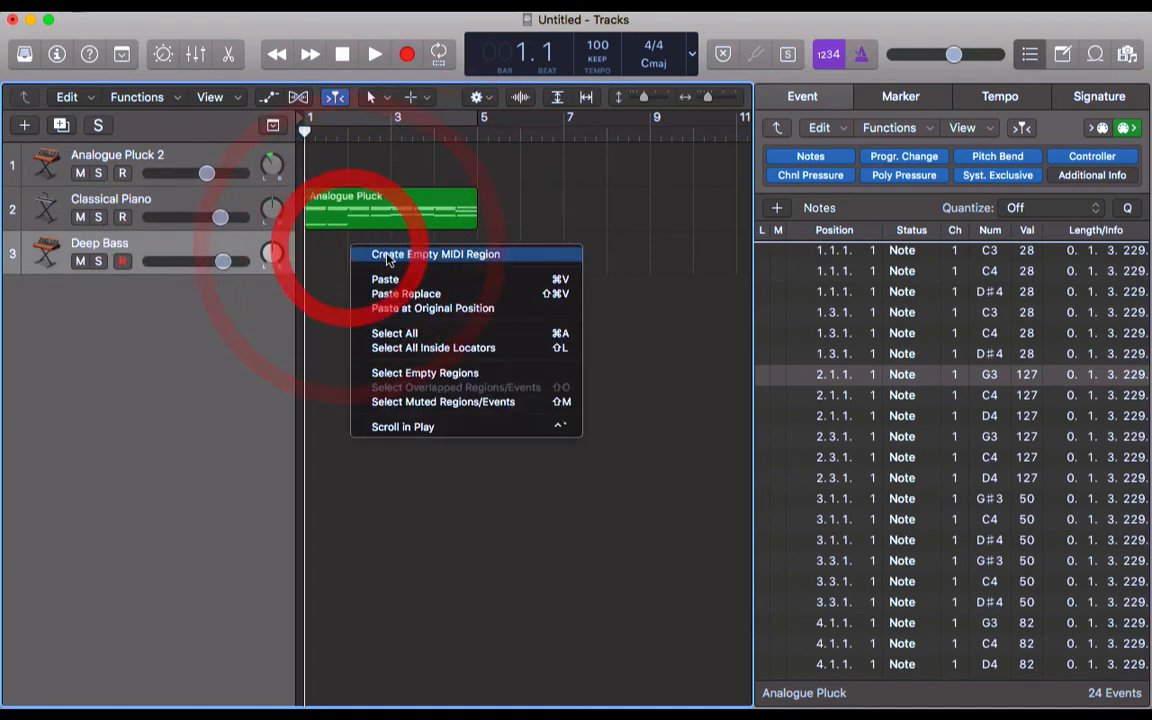
click(392, 258)
drag(380, 257, 476, 262)
- Show the Deep Bass region in the Piano Roll and add a C#2 note at 1.1.1
click(403, 265)
key(e)
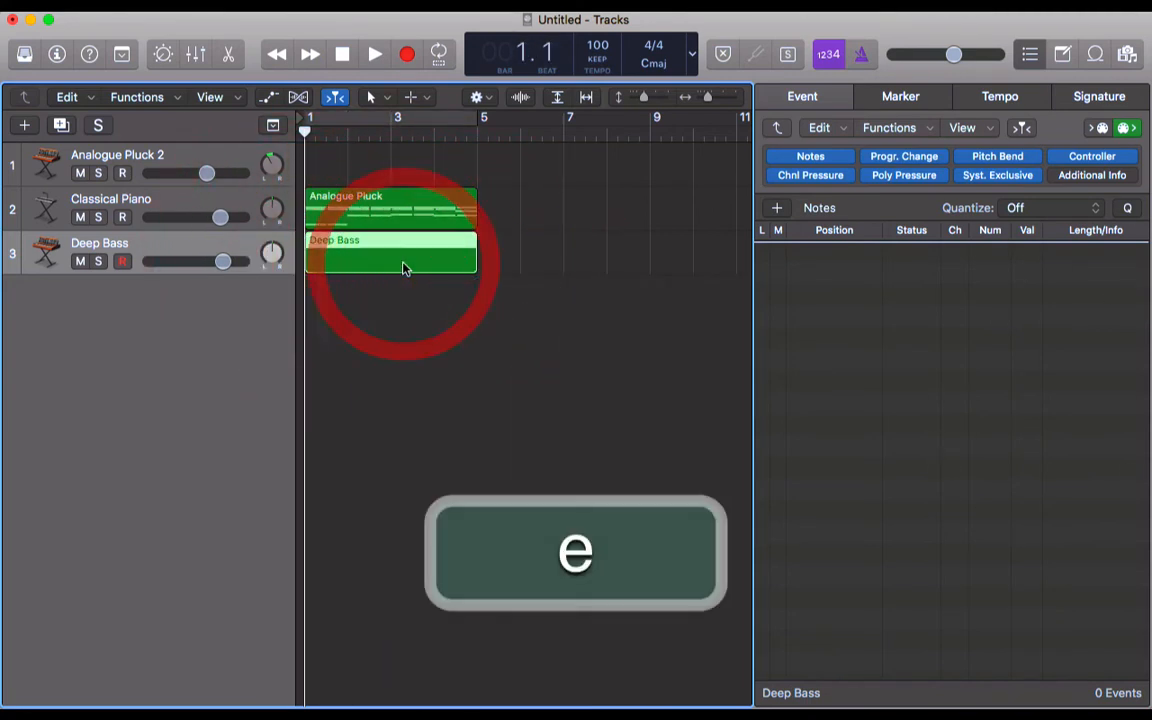
key(super+e)
super+click(267, 603)
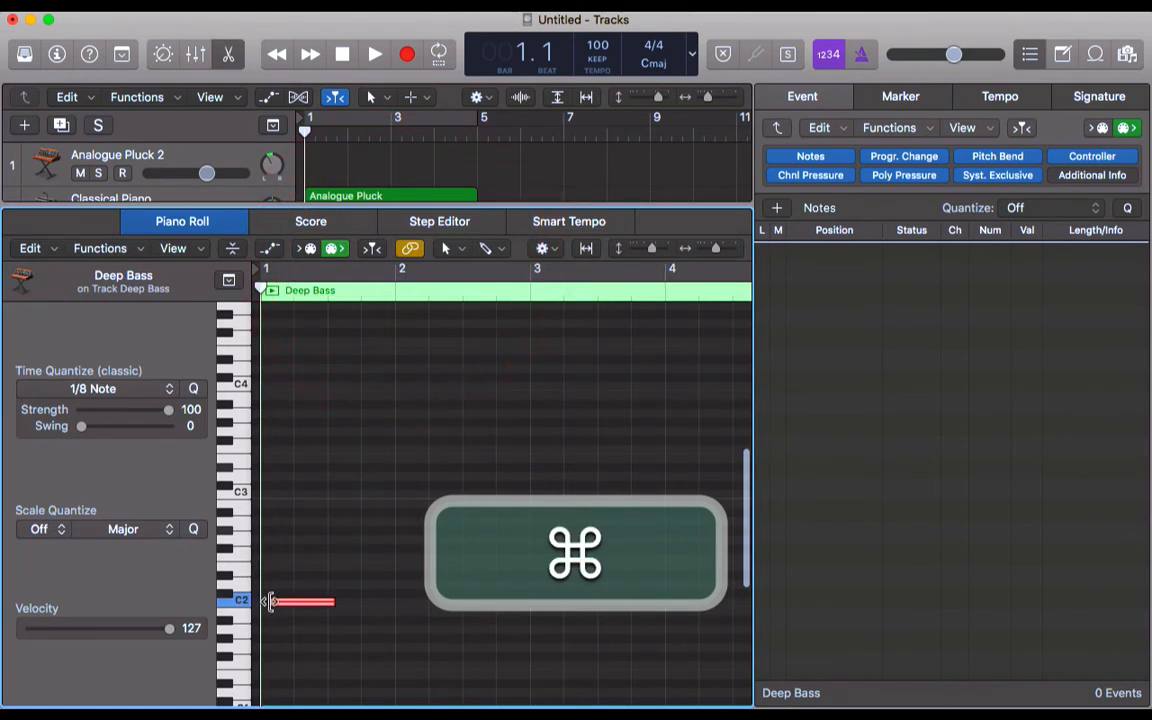
drag(284, 602, 272, 597)
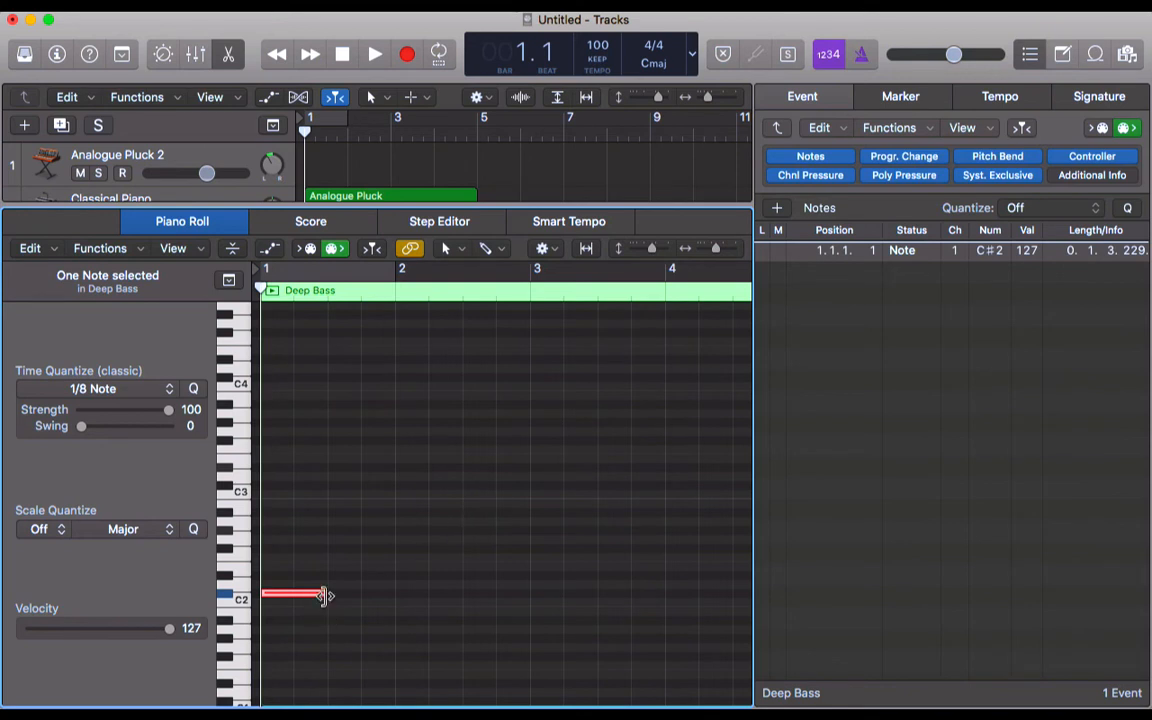
- Resize the bass note to two beats, transpose it down a semitone to C2 and hide the Piano Roll
drag(324, 596, 389, 585)
drag(388, 581, 391, 581)
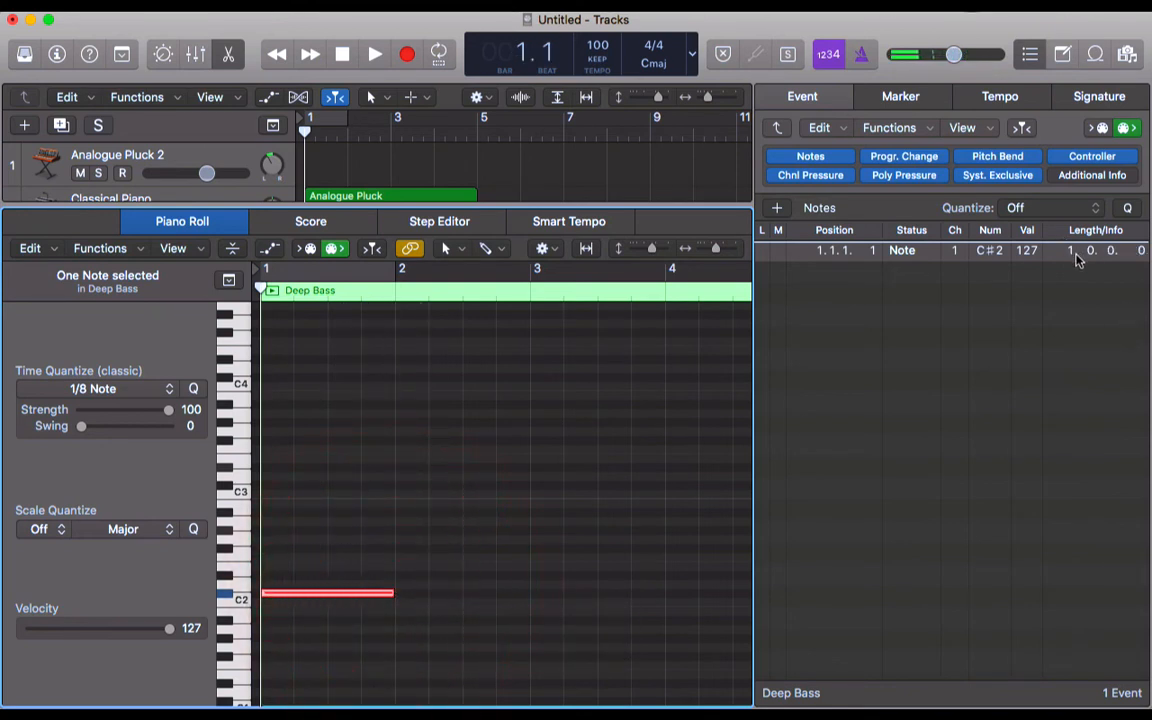
drag(395, 596, 325, 595)
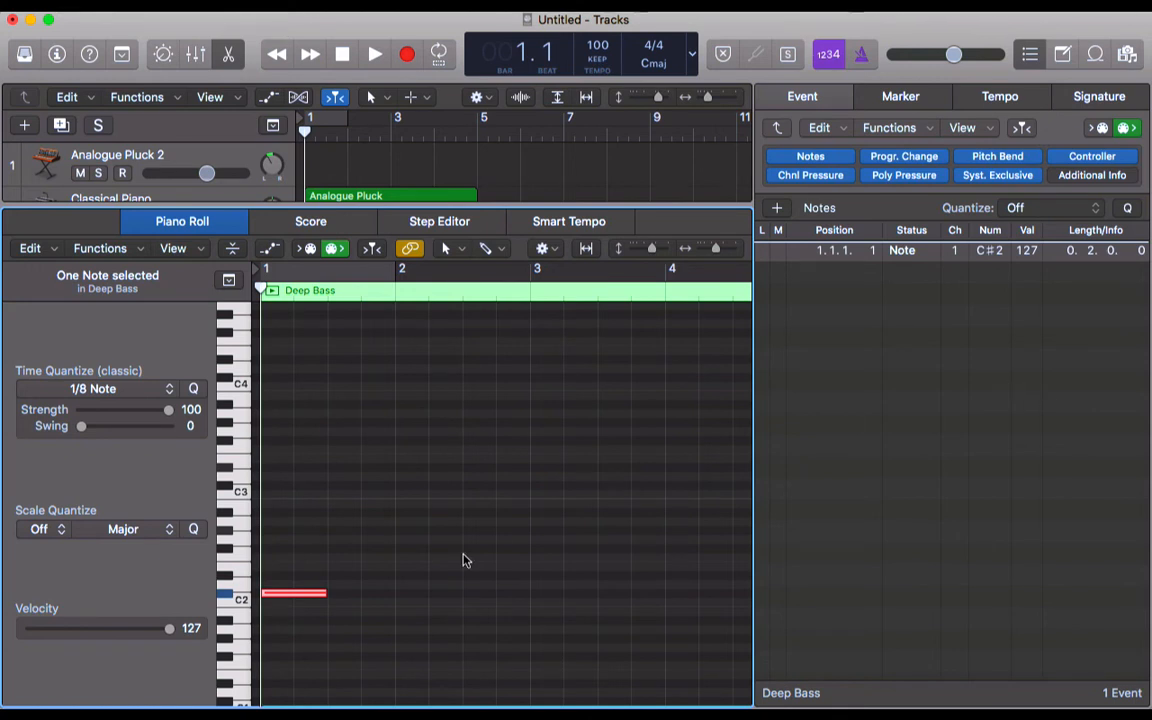
key(alt+Down)
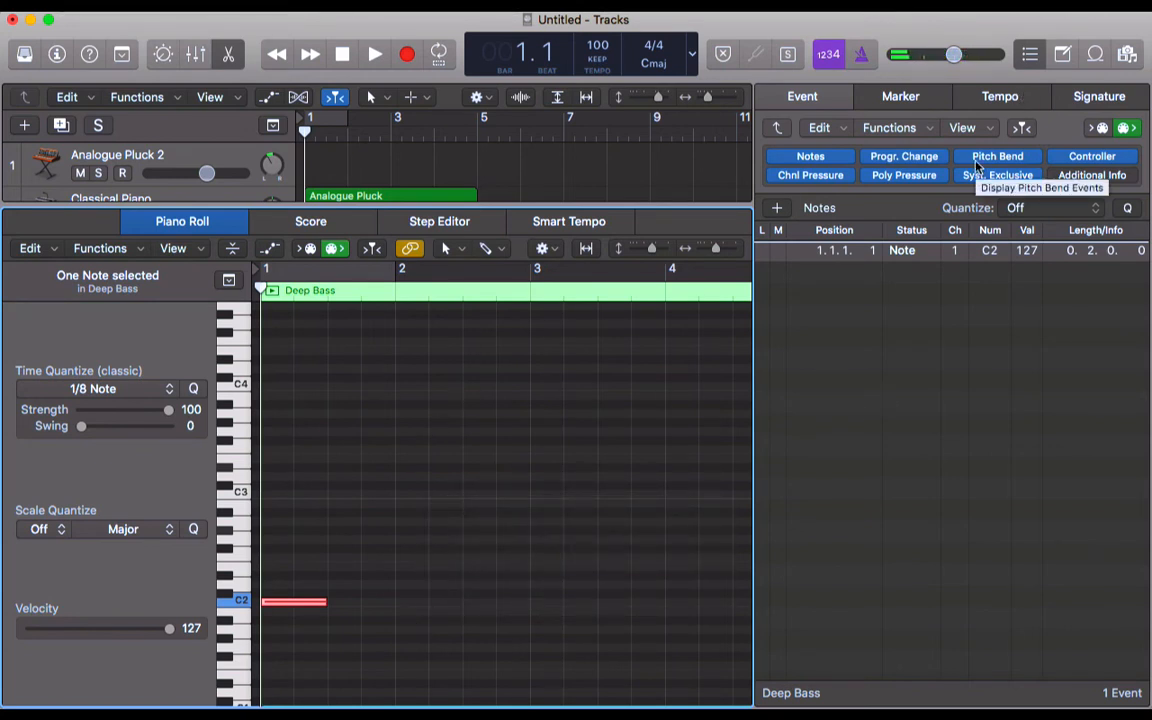
key(e)
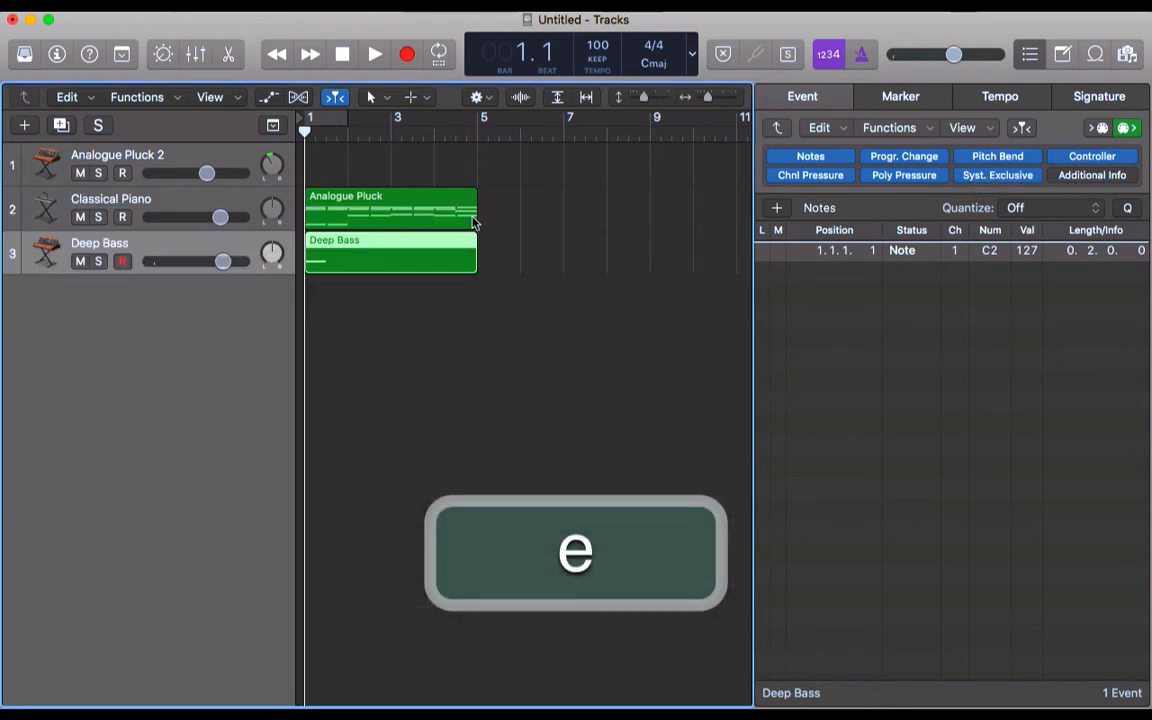
- Select the Analogue Pluck and Deep Bass regions alternately to compare their event lists, and clear the selection
click(530, 262)
click(362, 215)
click(393, 249)
click(424, 200)
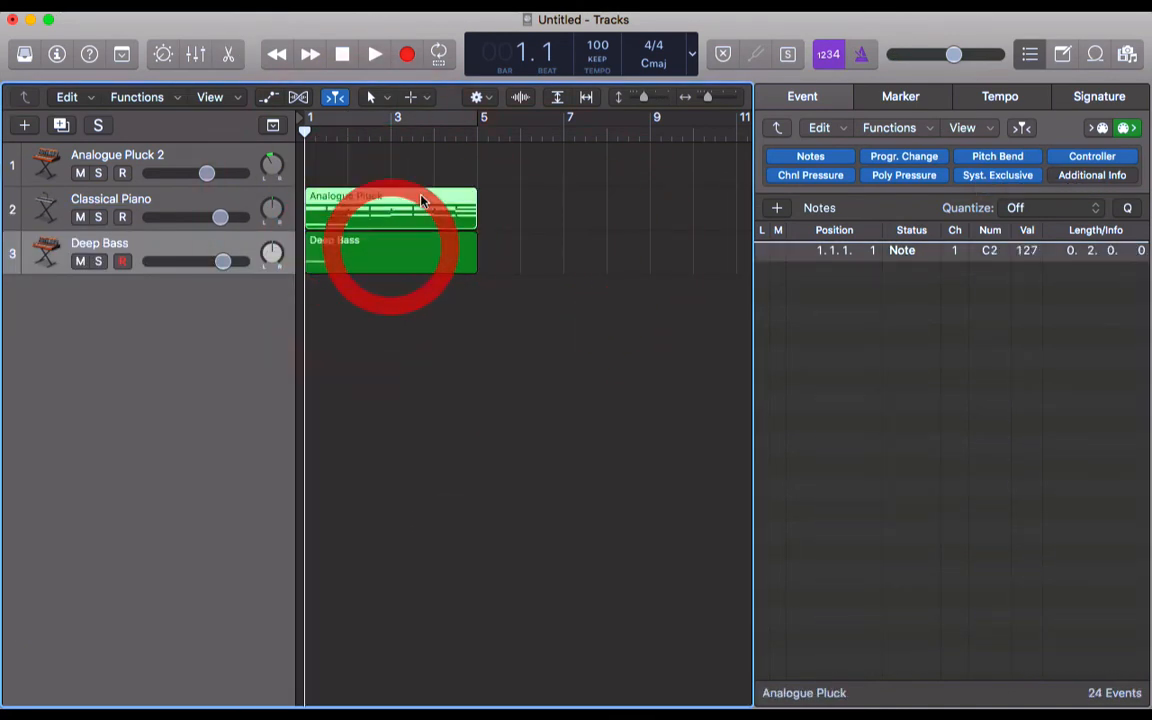
click(571, 214)
- Show the Marker list and create a marker at the start of bar 5
click(905, 96)
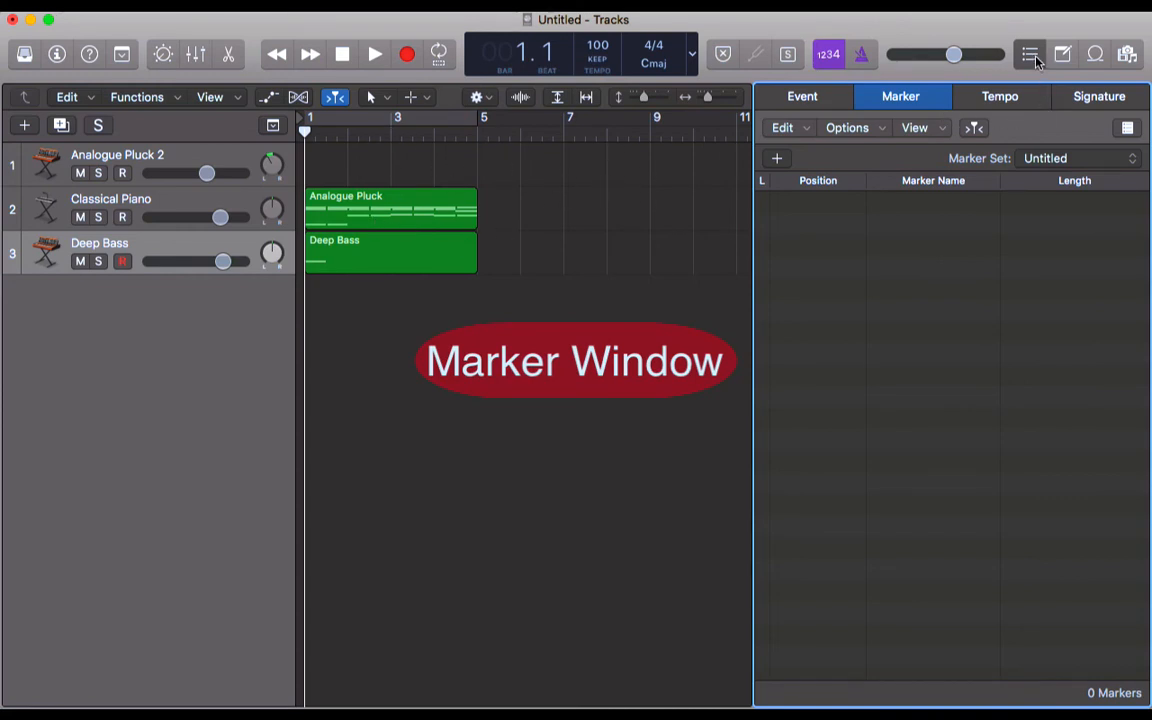
click(471, 134)
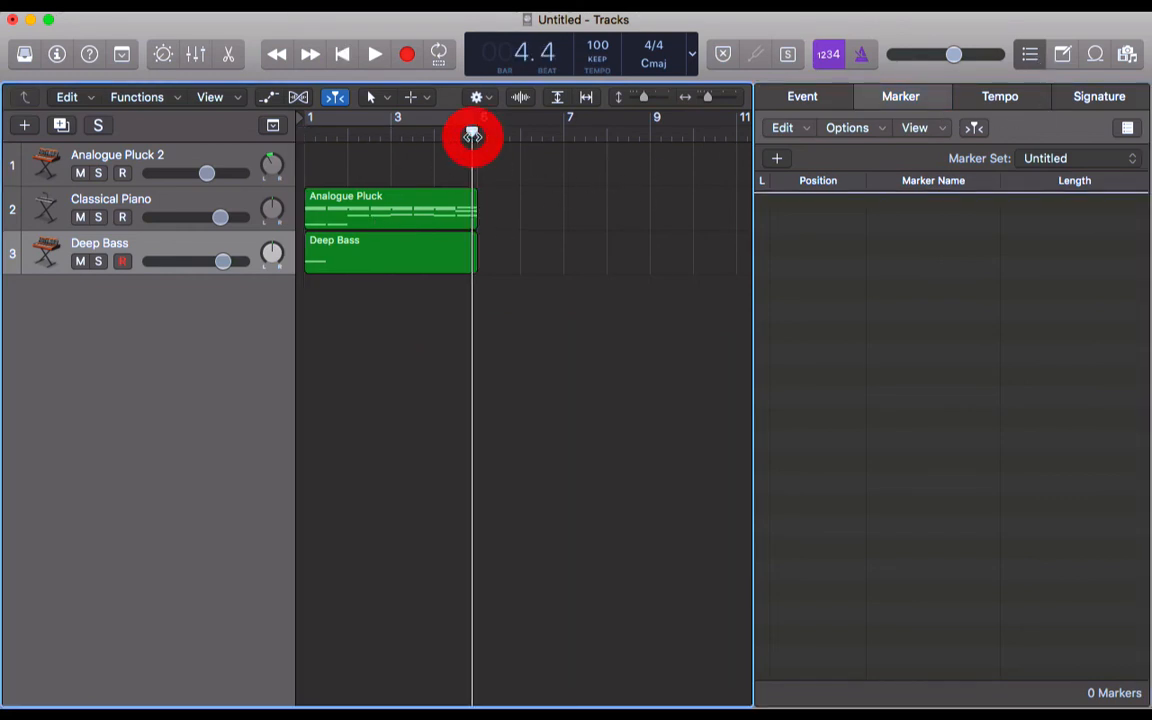
drag(471, 134, 476, 134)
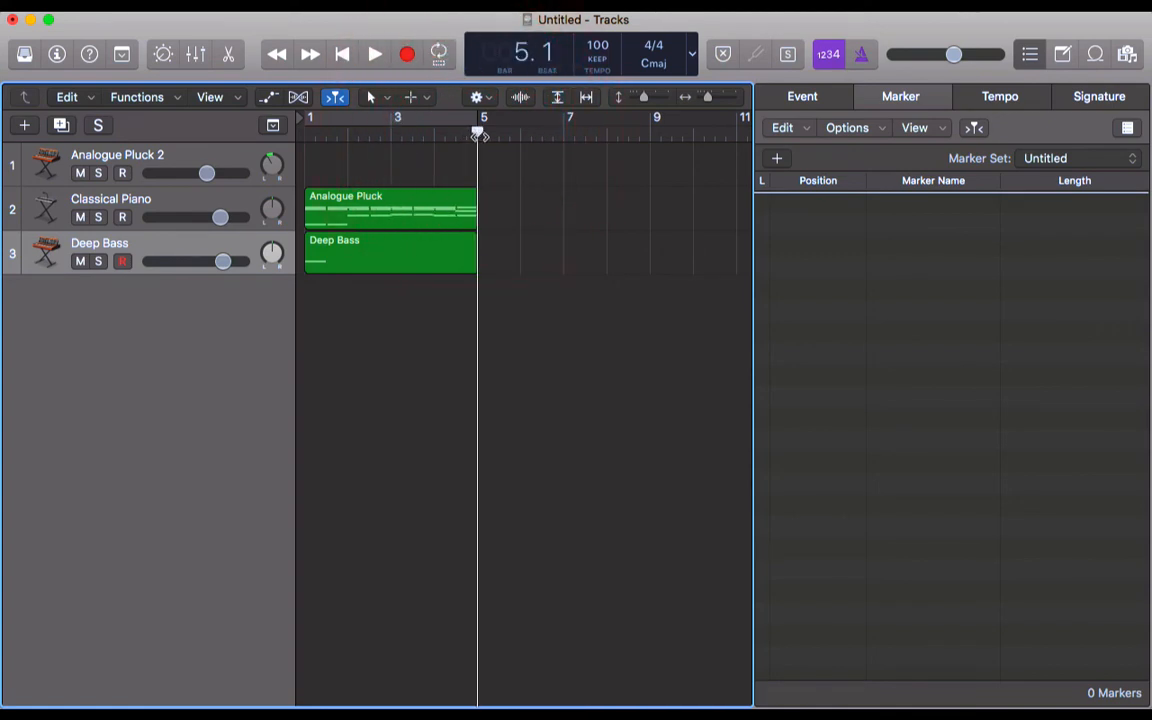
click(779, 158)
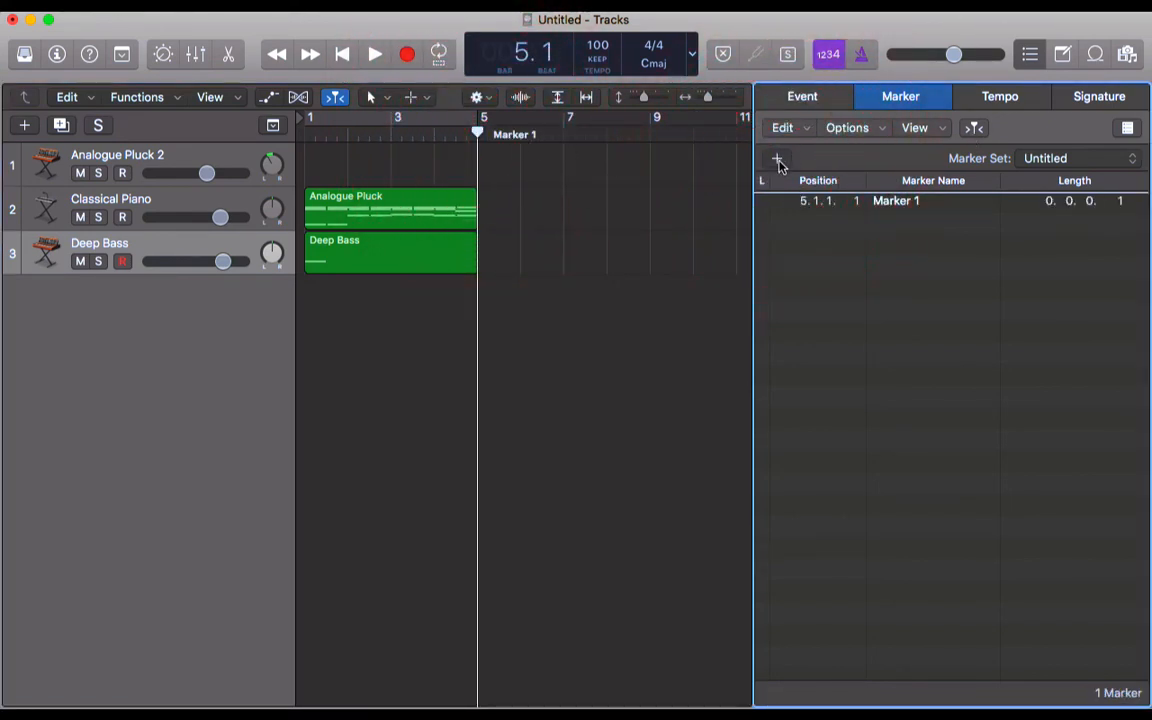
- Replace the bar 5 marker's text with "Do something here"
double_click(918, 203)
drag(846, 573, 764, 554)
text(Do )
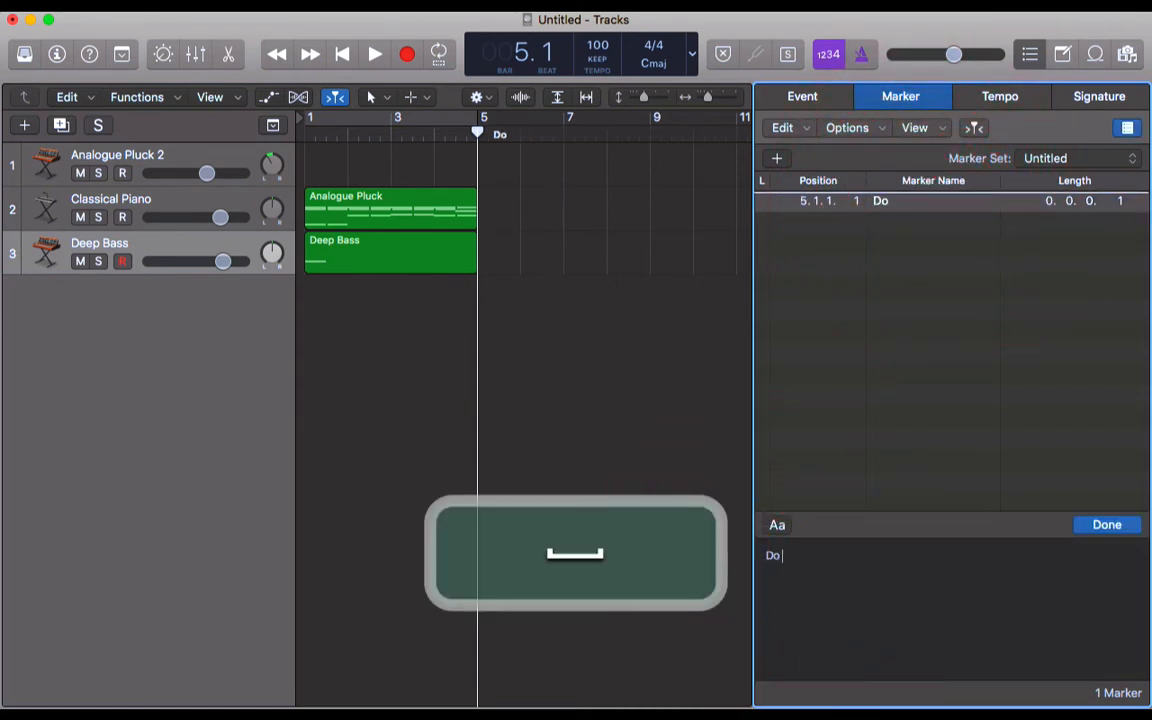
text(something here)
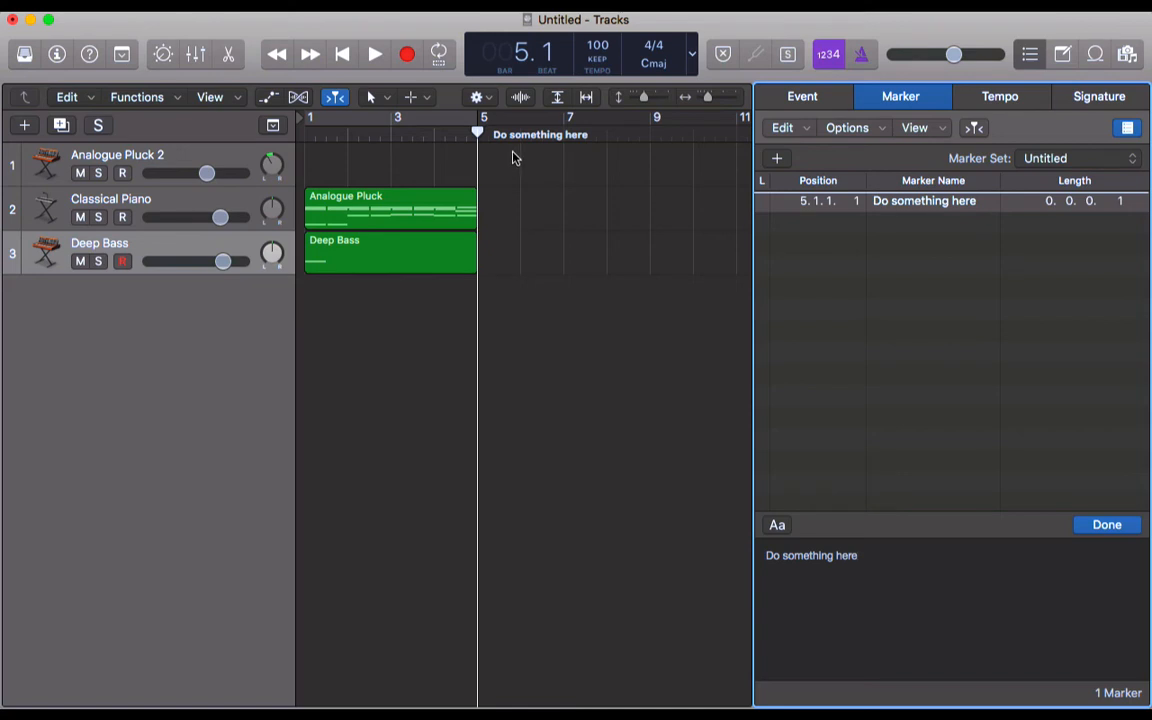
- Show the Tempo list, add a tempo event at 5.1.1 and set it to 120
click(990, 103)
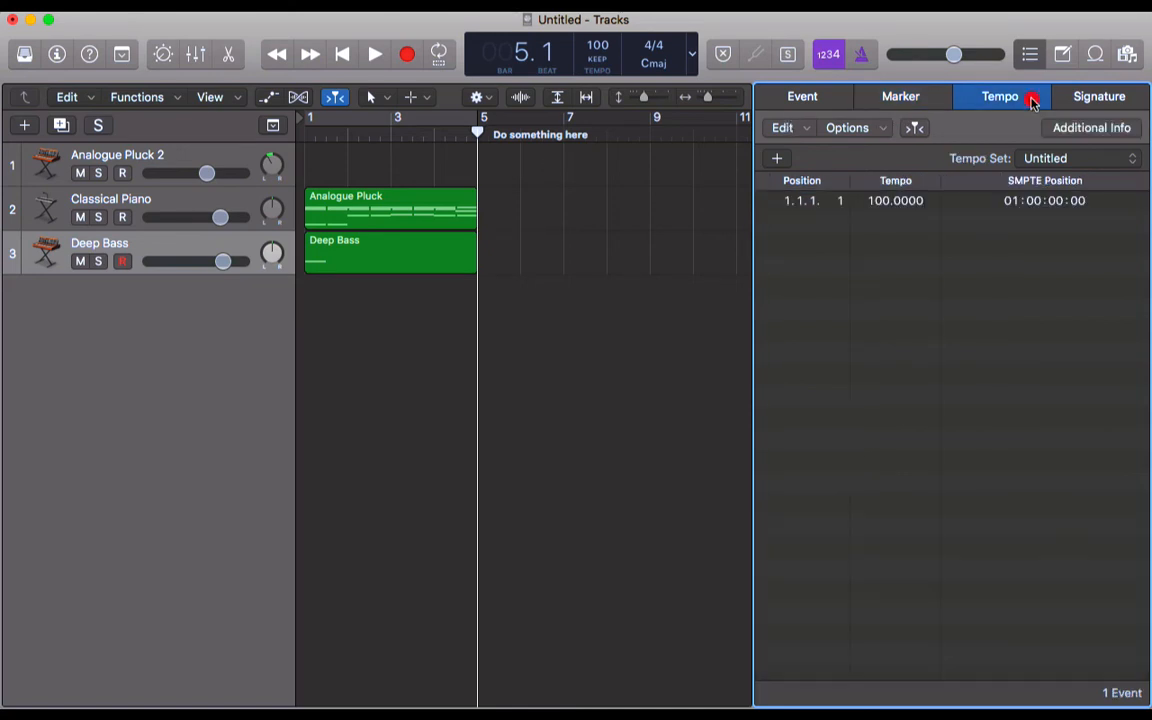
click(777, 160)
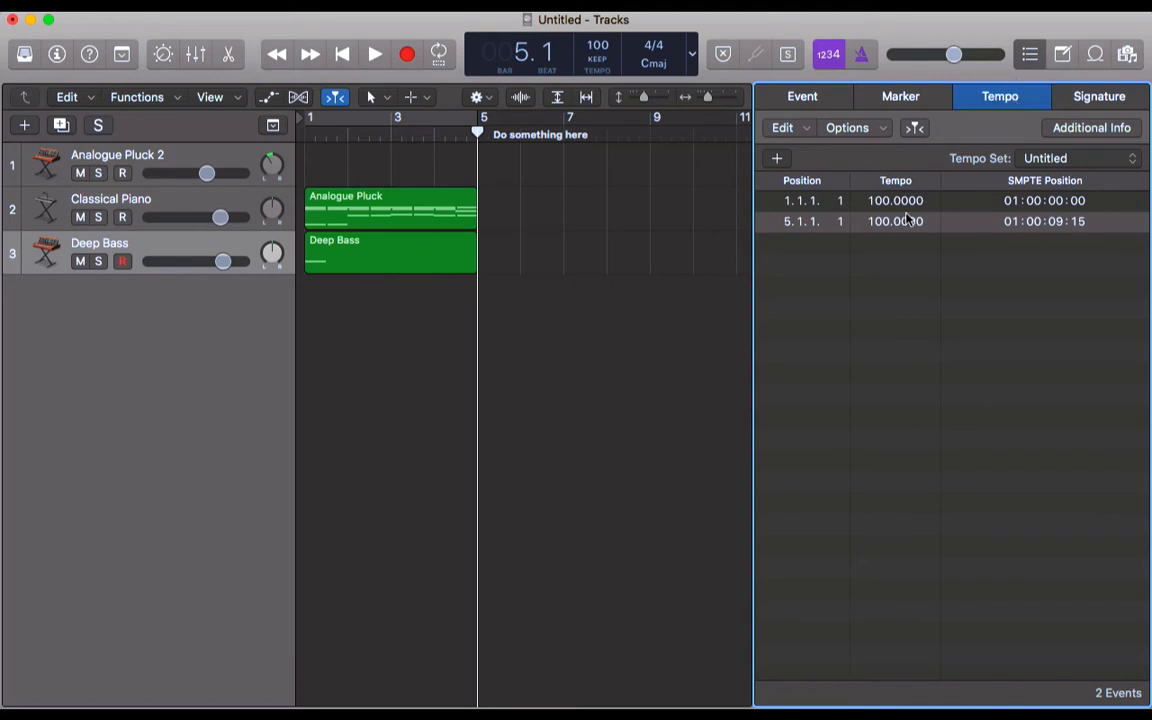
drag(887, 222, 887, 205)
drag(882, 148, 887, 113)
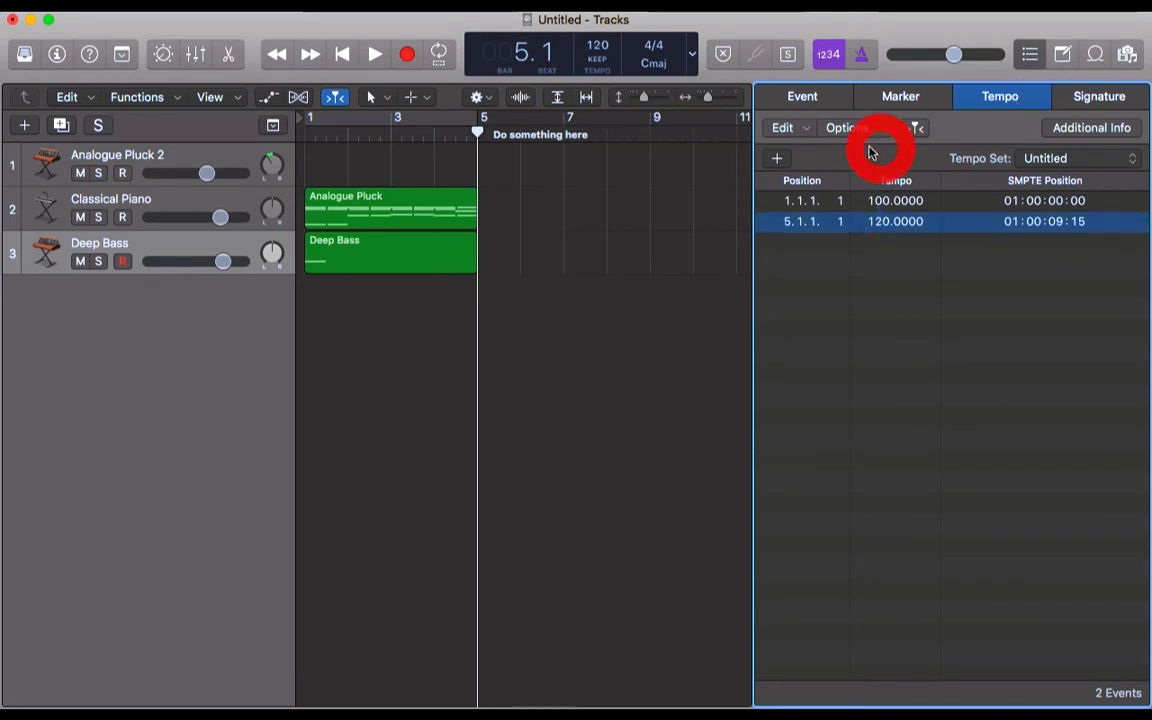
- Repeat the Analogue Pluck region once so that a copy starts at bar 5, and select the copy
drag(448, 136, 432, 130)
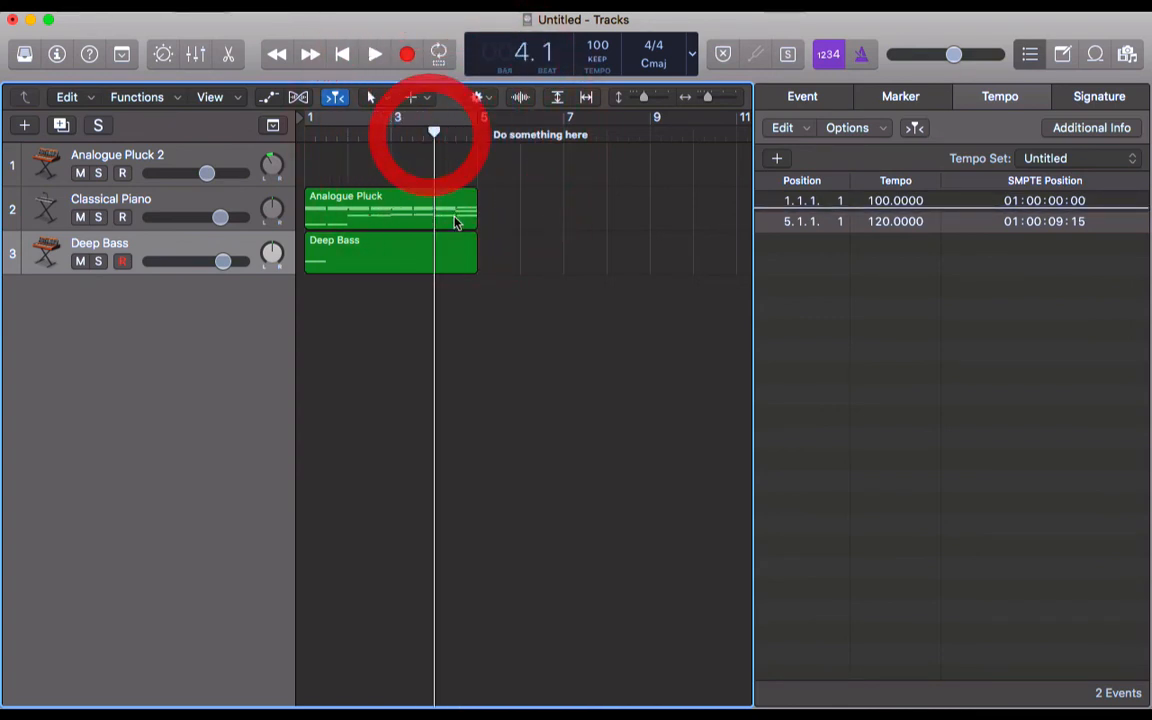
click(458, 221)
key(super+r)
click(591, 262)
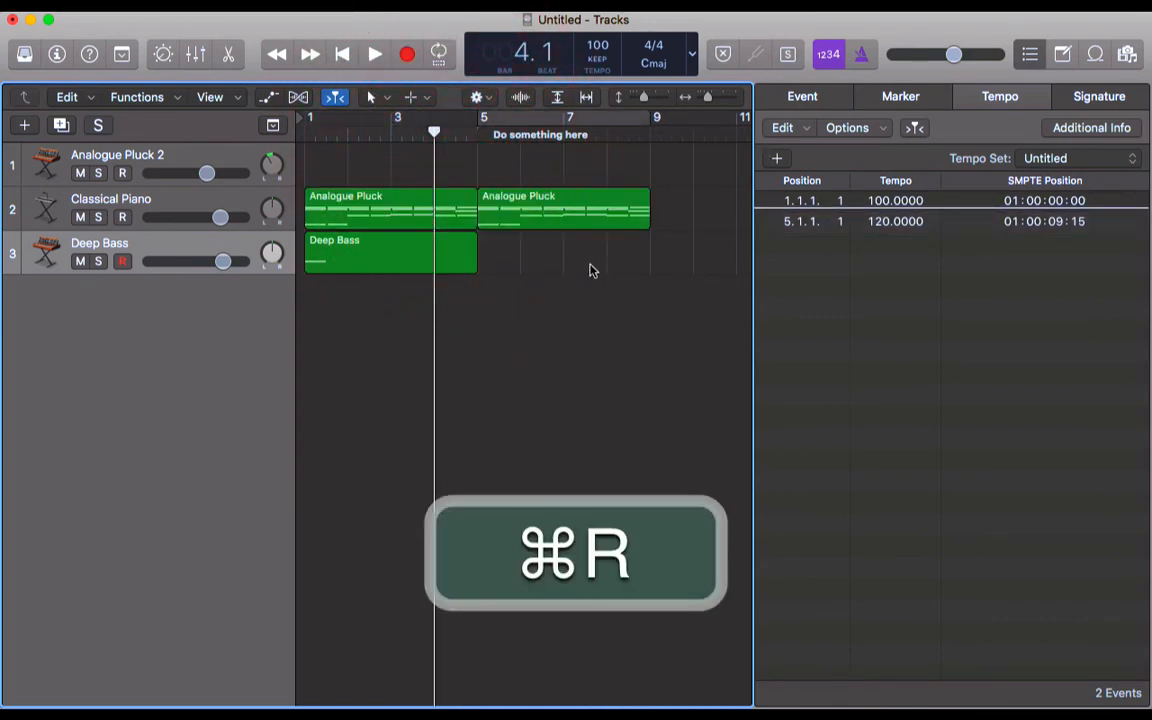
click(442, 215)
click(530, 205)
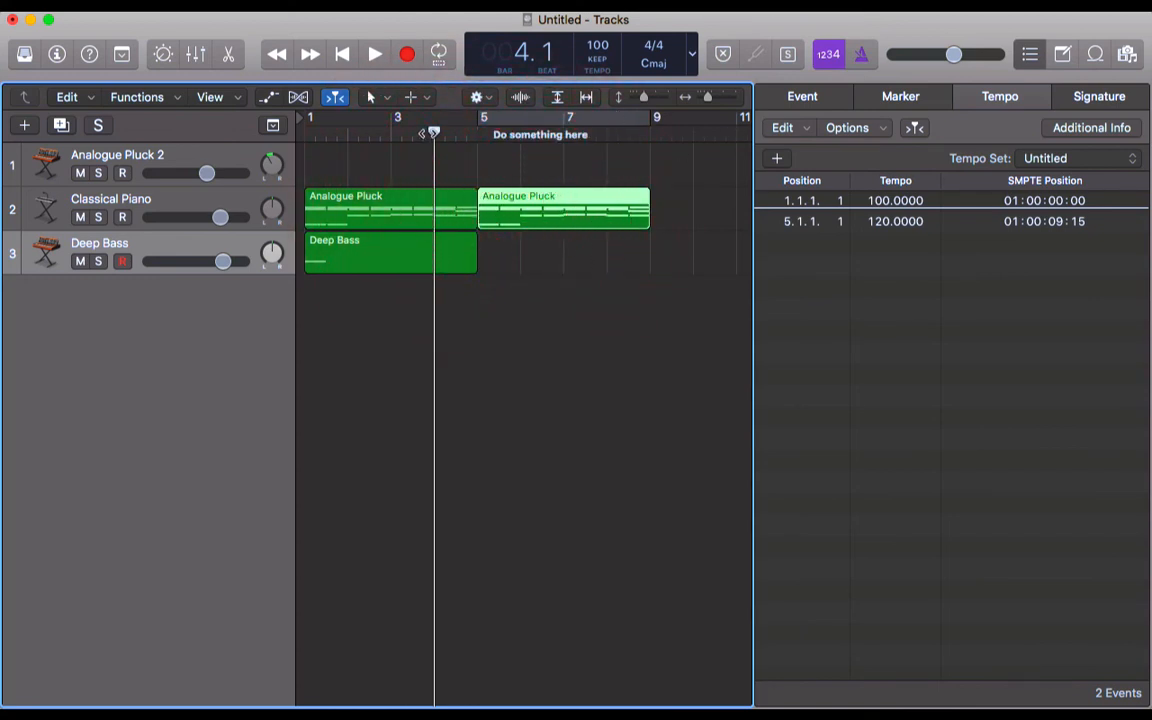
- Move the playhead to bar 5 and raise the tempo event at 5.1.1 to 205
drag(432, 131, 477, 131)
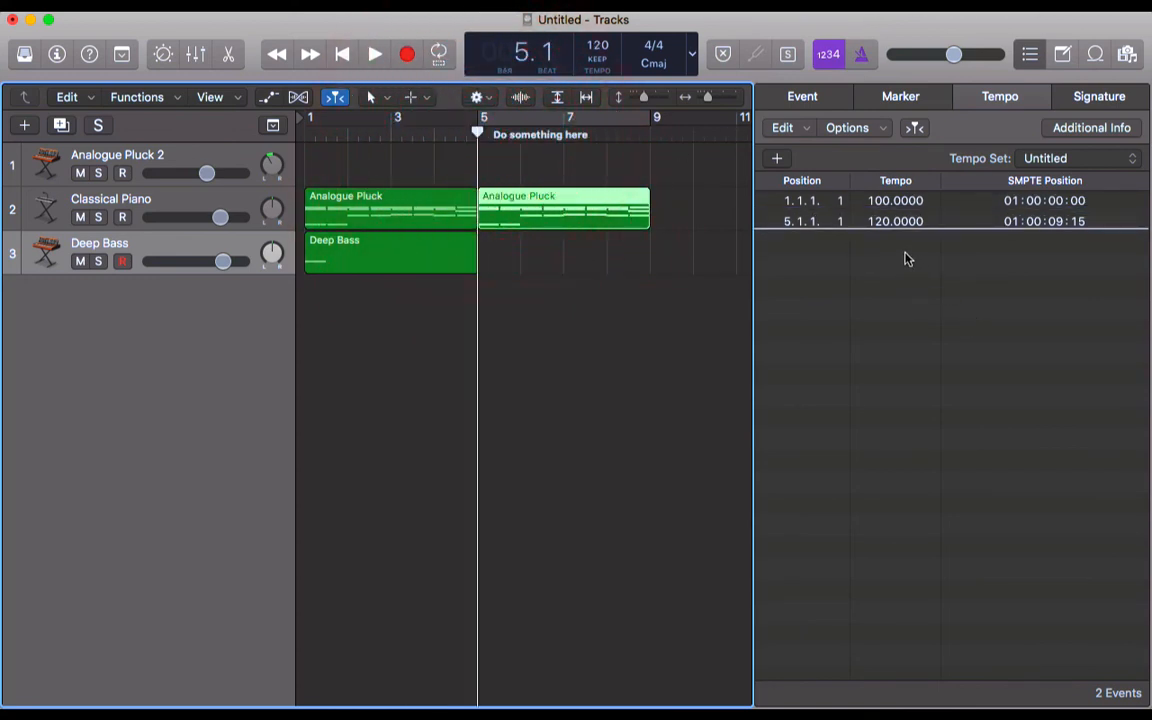
drag(884, 227, 884, 215)
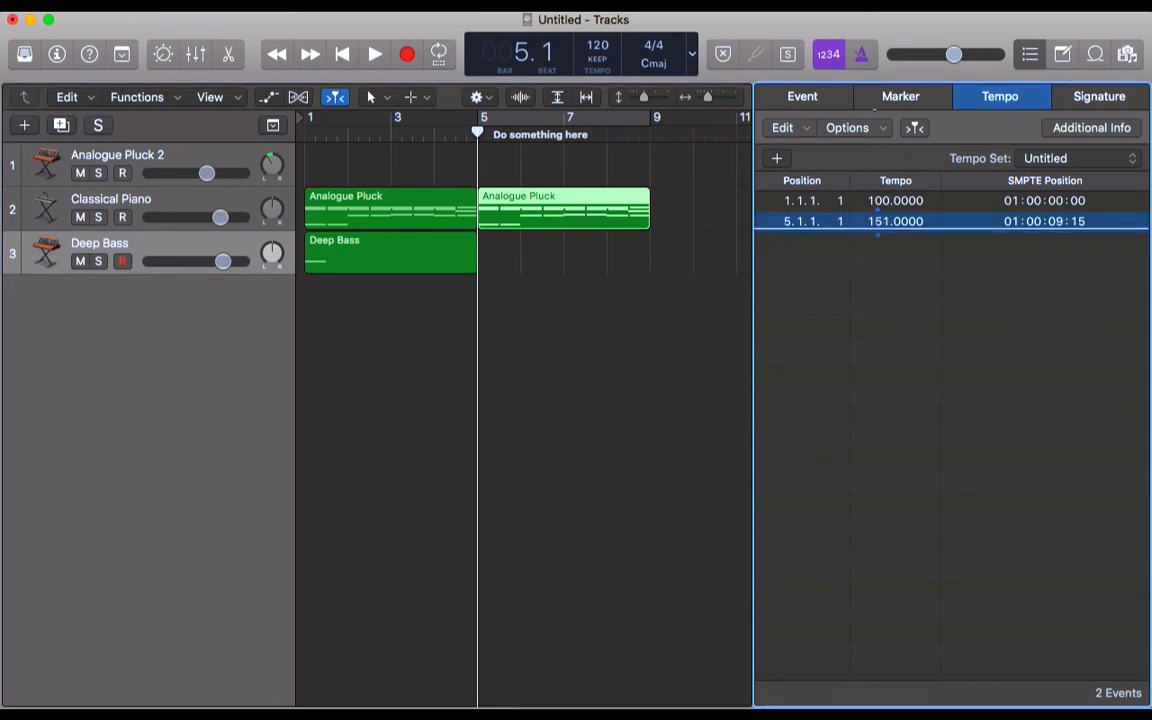
drag(877, 109, 870, 77)
drag(883, 225, 882, 171)
drag(868, 76, 869, 69)
- Play the arrangement from the start through the bar 5 tempo change, and compare the tempo at and just before the marker
click(307, 130)
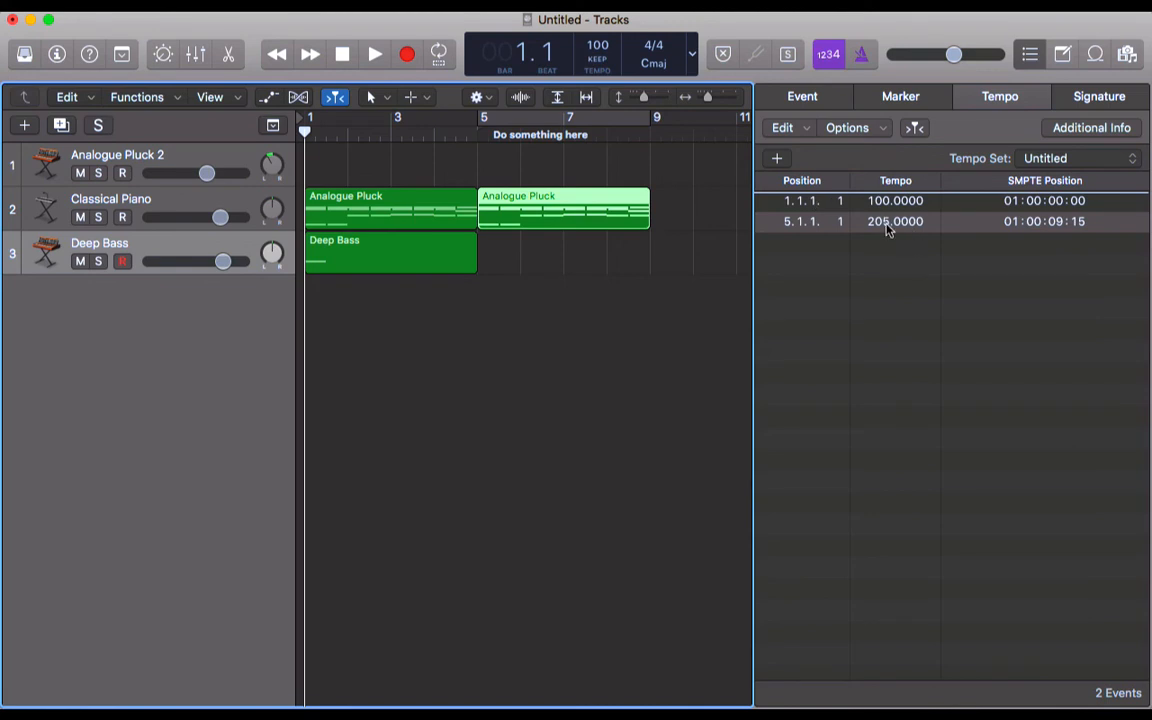
click(421, 264)
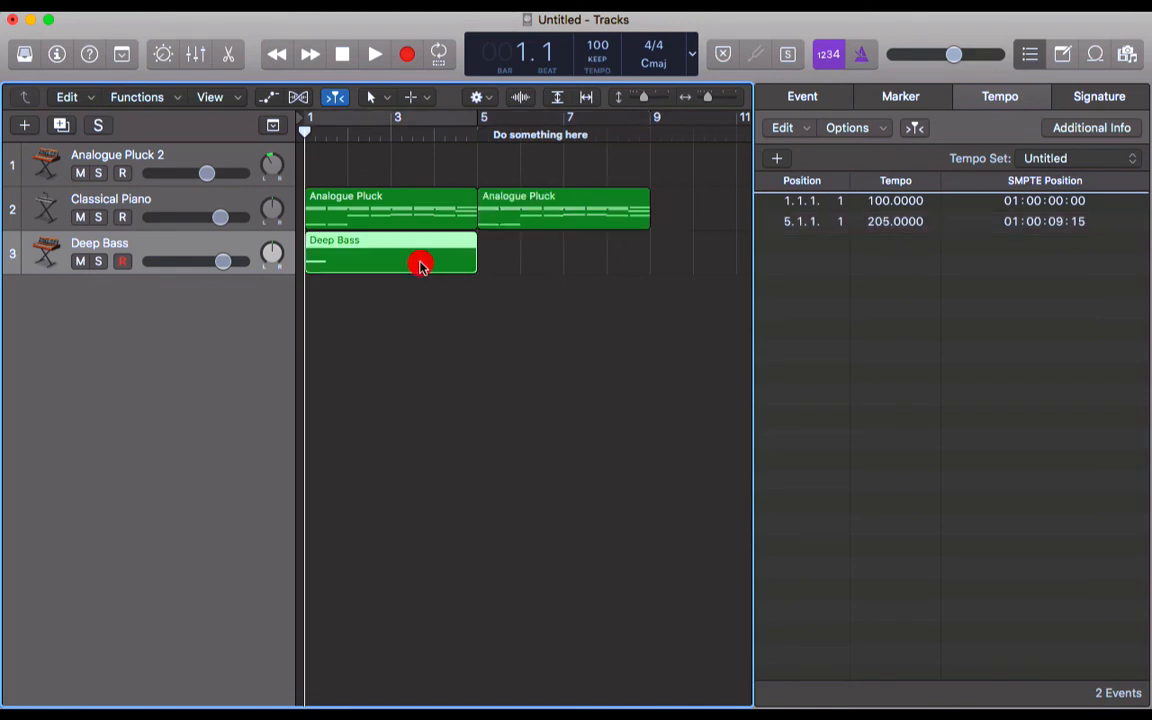
key(Return)
key(space)
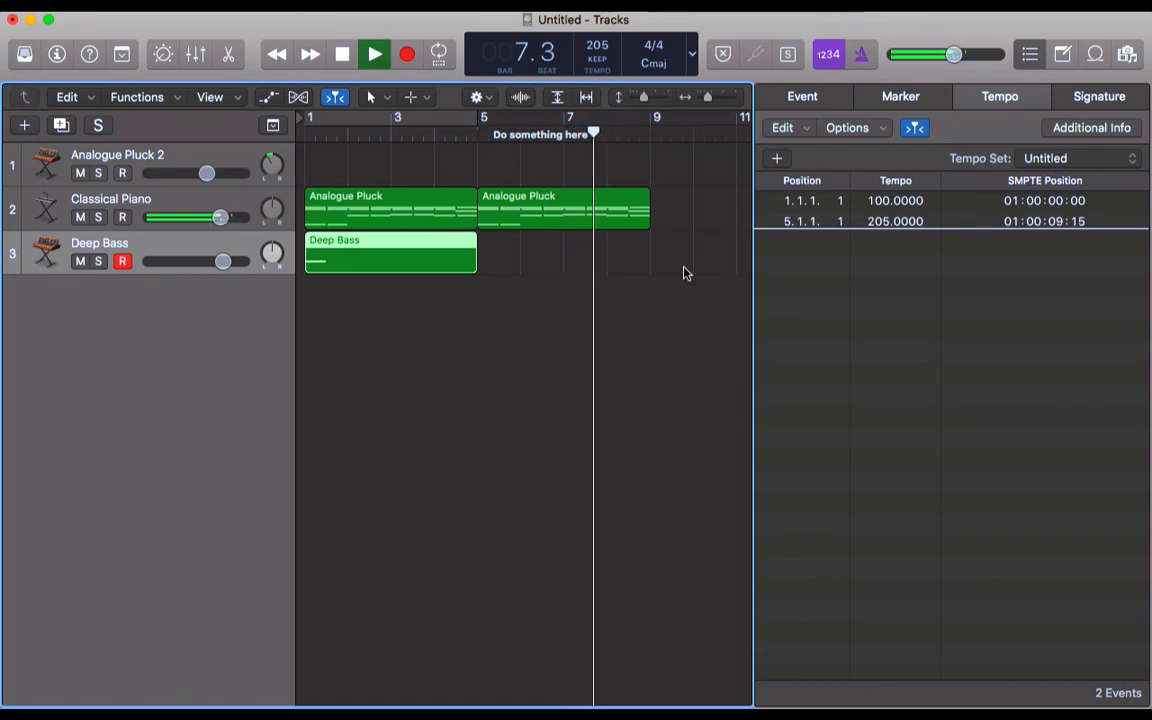
key(space)
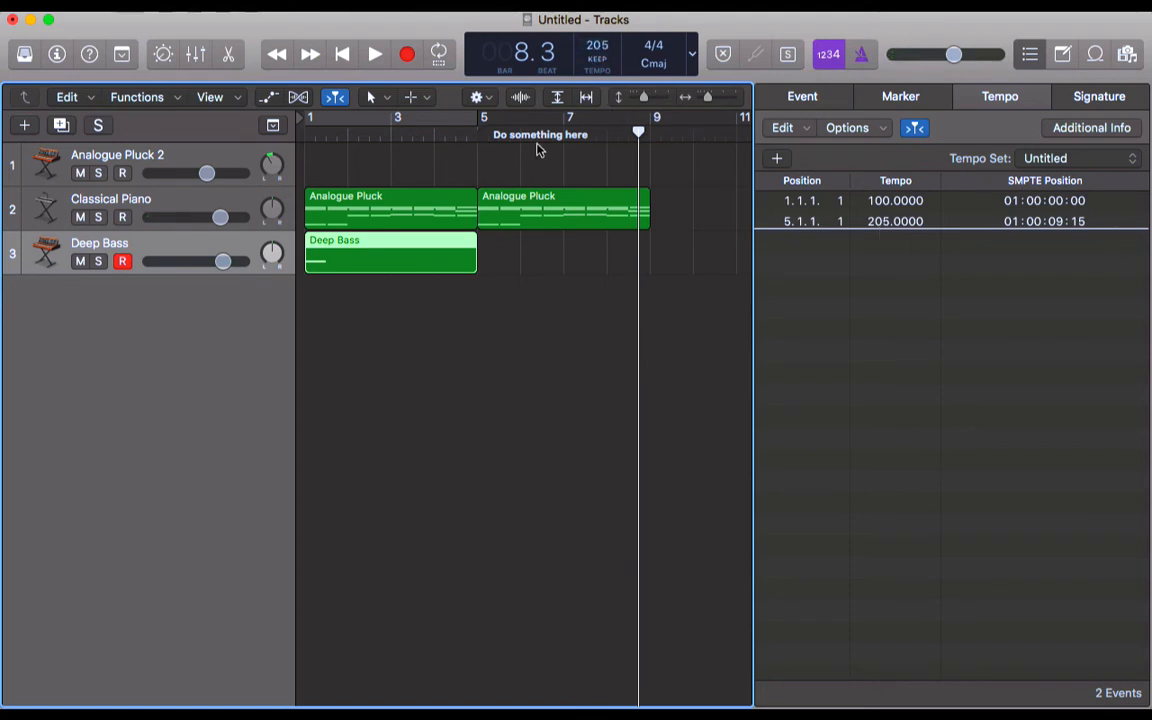
mouse_move(483, 125)
mouse_down()
mouse_move(495, 128)
mouse_move(458, 137)
mouse_move(486, 134)
mouse_move(472, 134)
mouse_up()
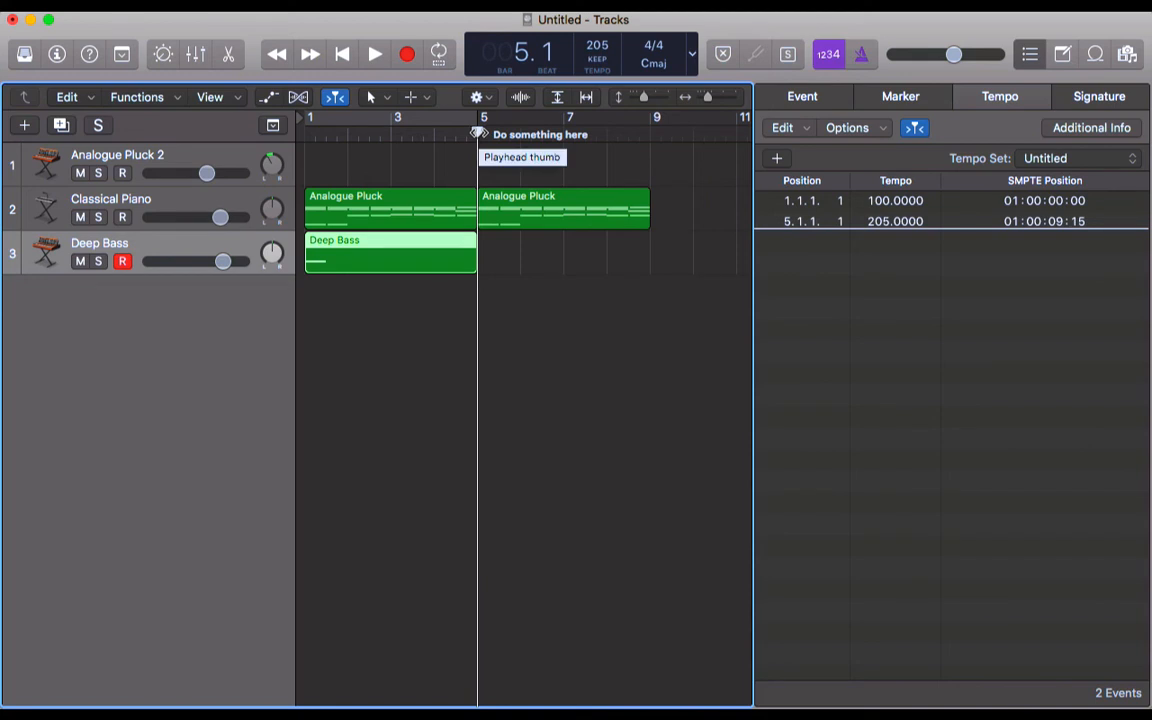
drag(480, 134, 467, 134)
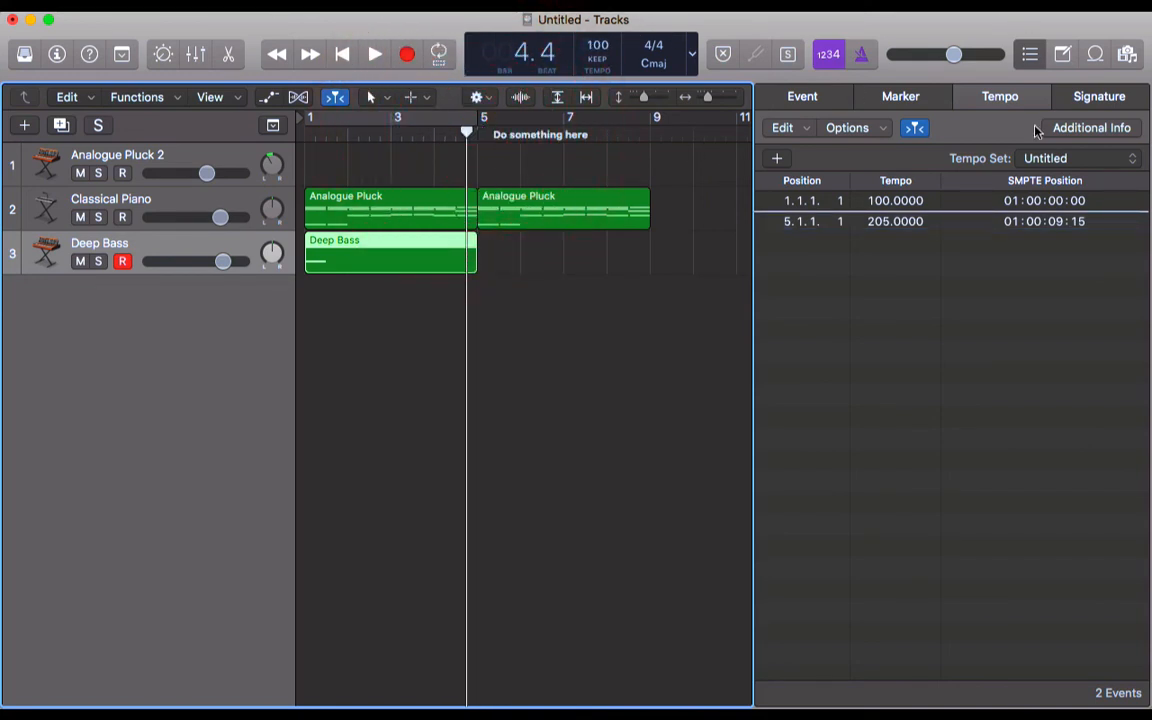
- Show the Signature list, add a 5/4 time signature at 5.1.1 and cancel its settings dialog
click(1102, 99)
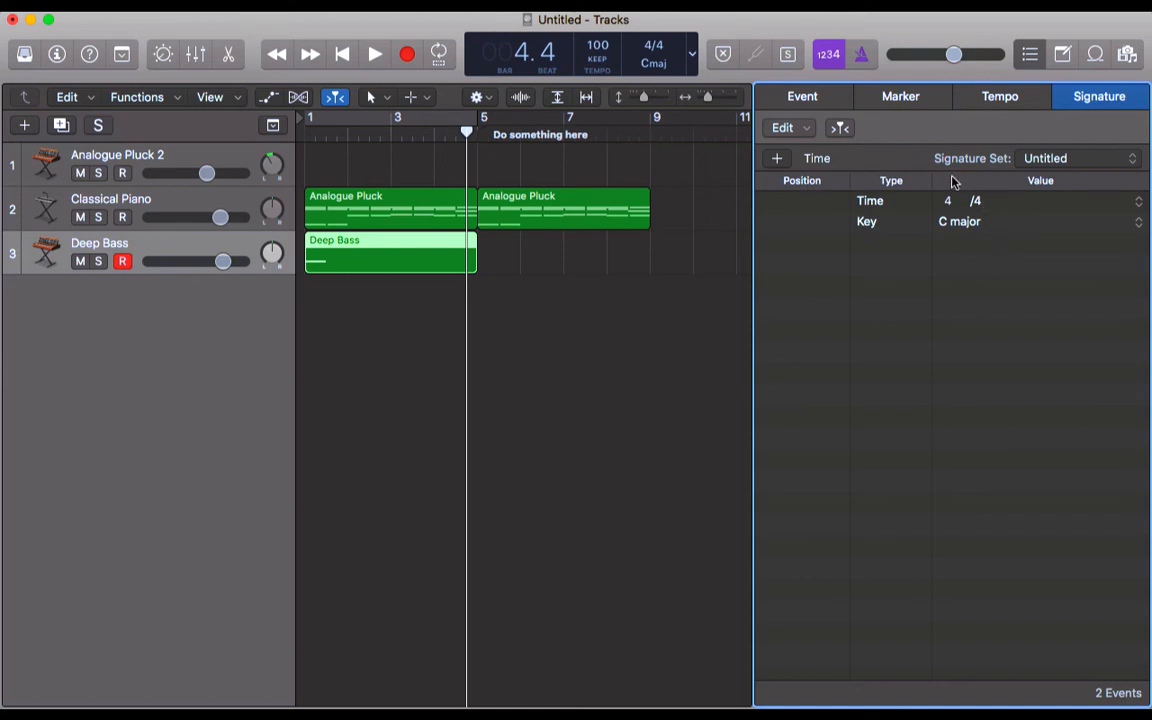
click(786, 162)
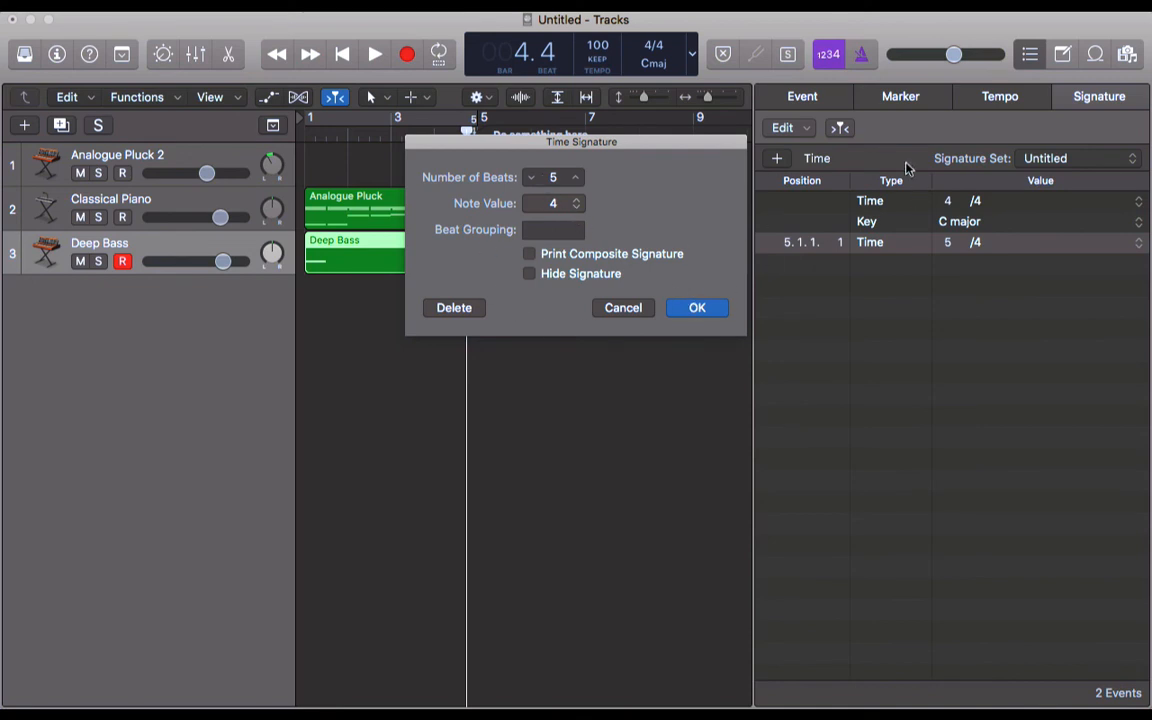
click(622, 309)
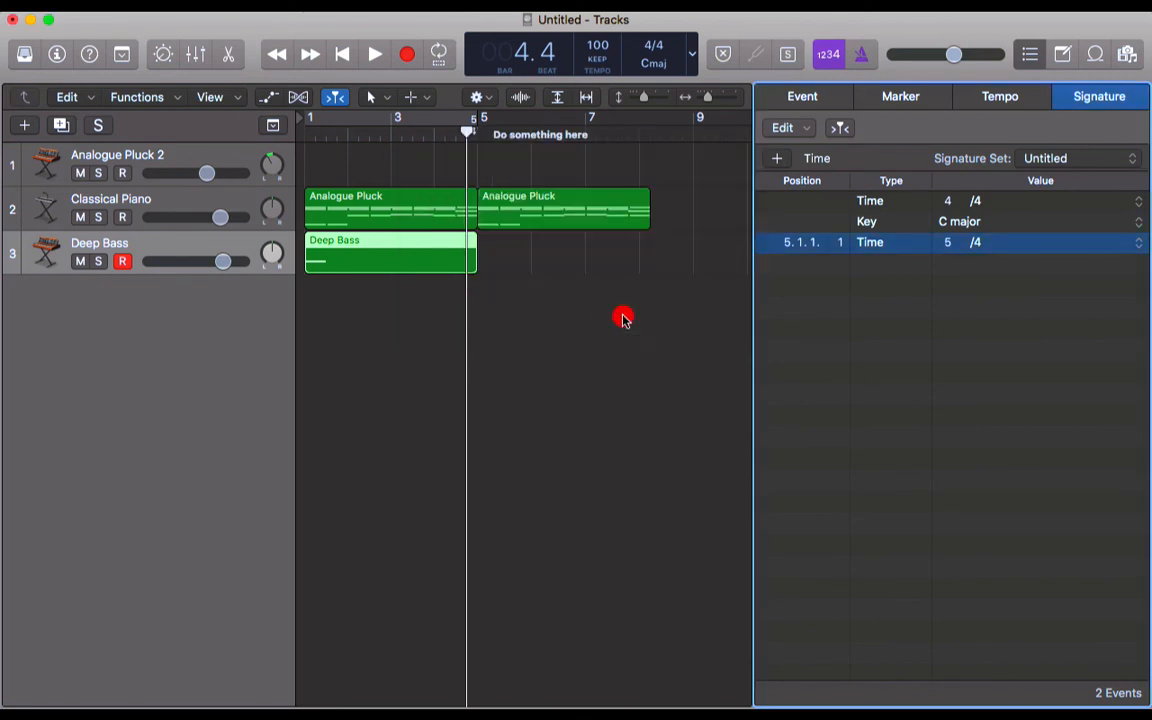
- Hide the Signature list, show the project Note Pad and hide it again
click(1027, 56)
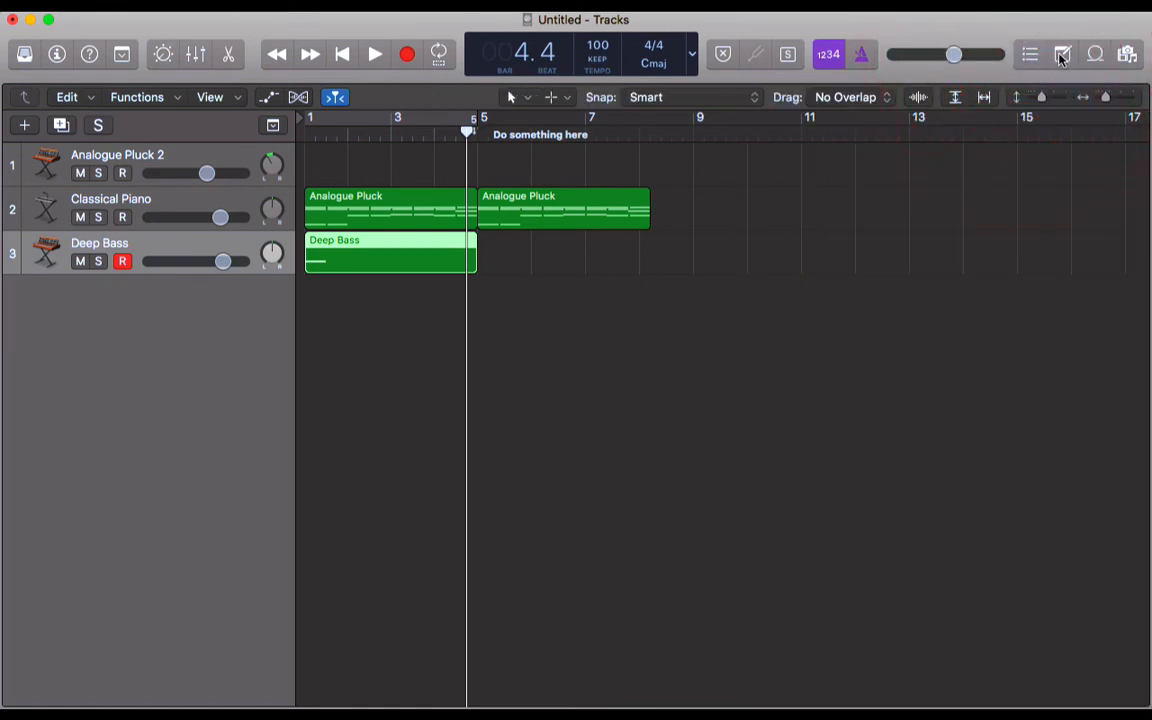
click(1062, 56)
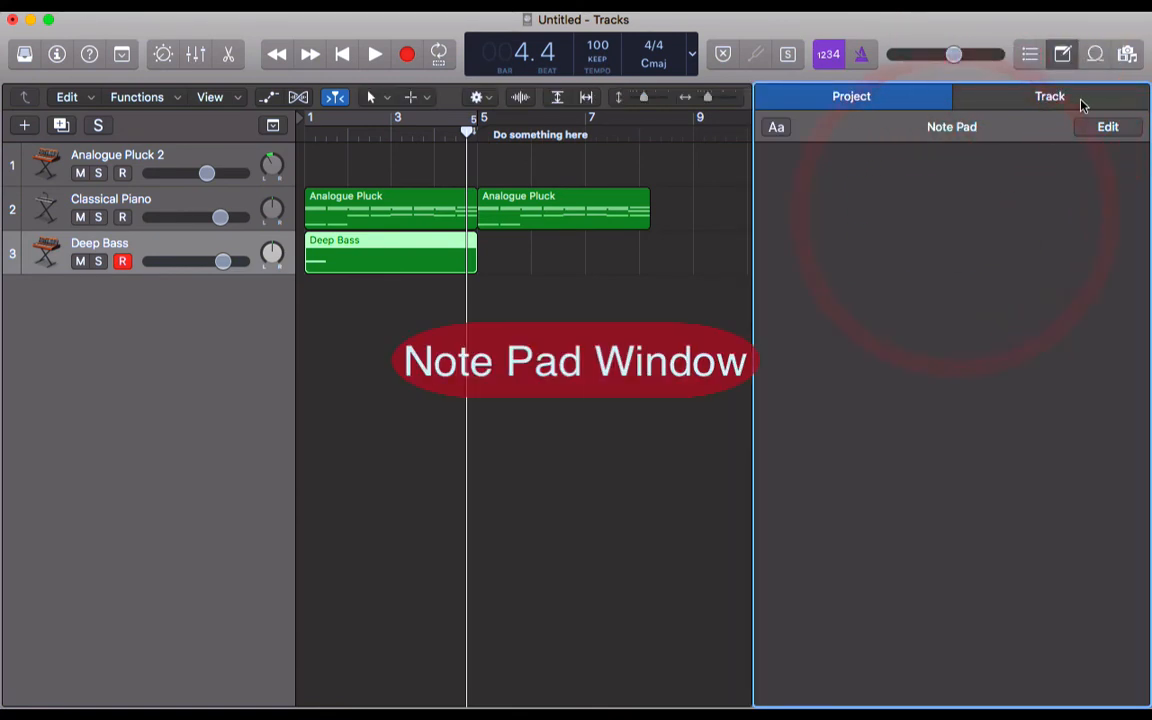
click(1064, 56)
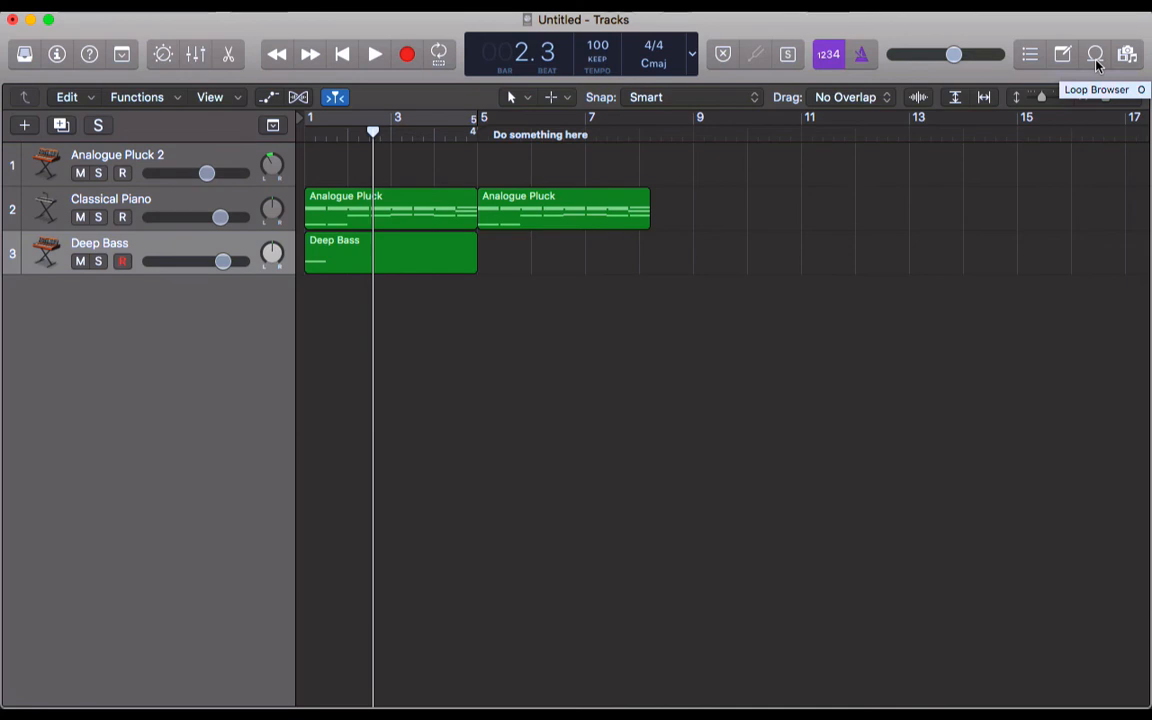
- Add the Accelerate Beat loop from the Loop Browser at bar 1 on a new track below Deep Bass, and hide the browser
key(o)
key(o)
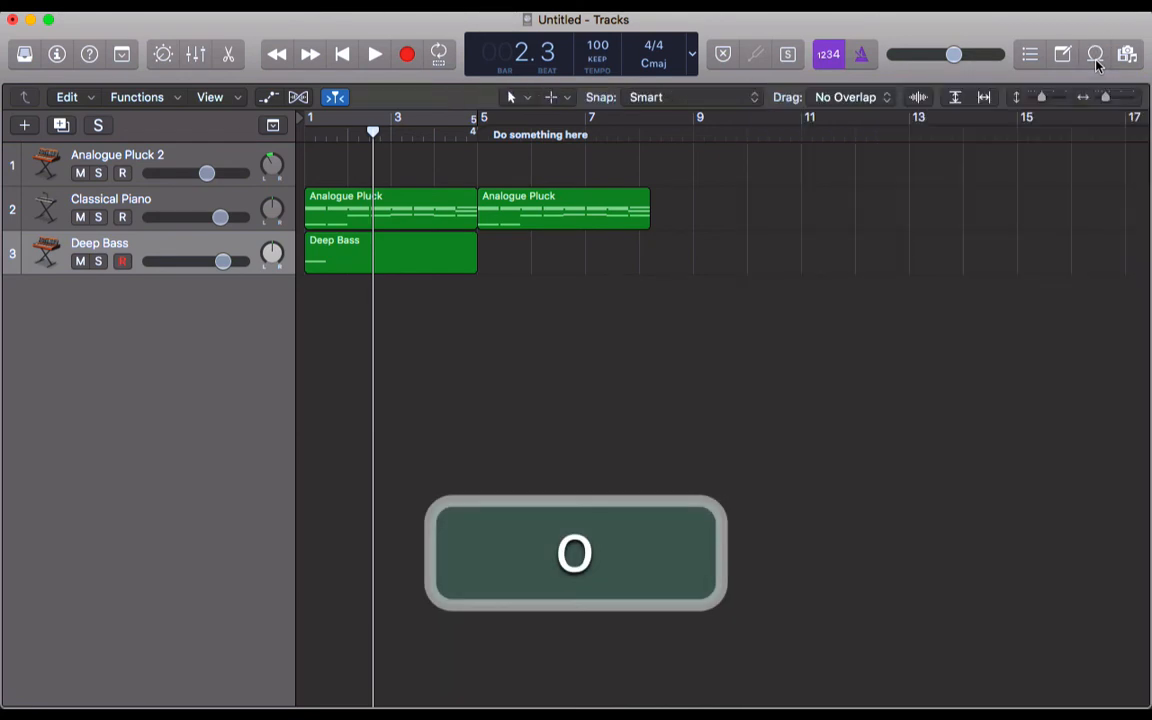
click(1095, 58)
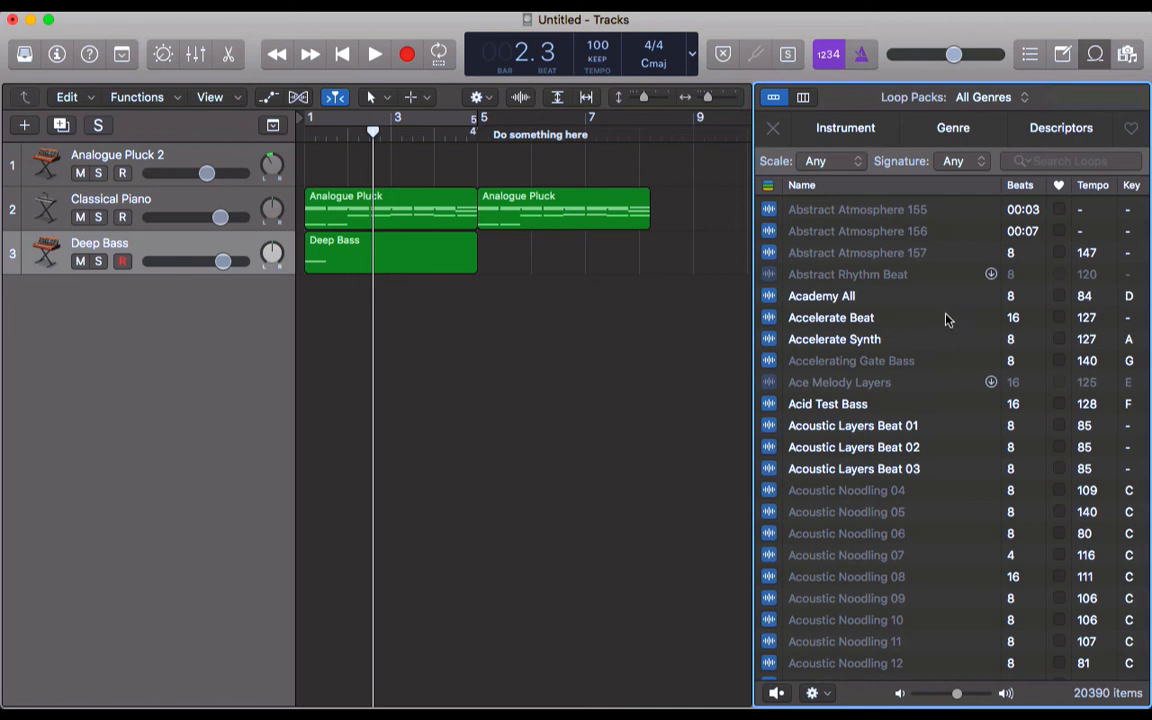
scroll(951, 321, up, 3)
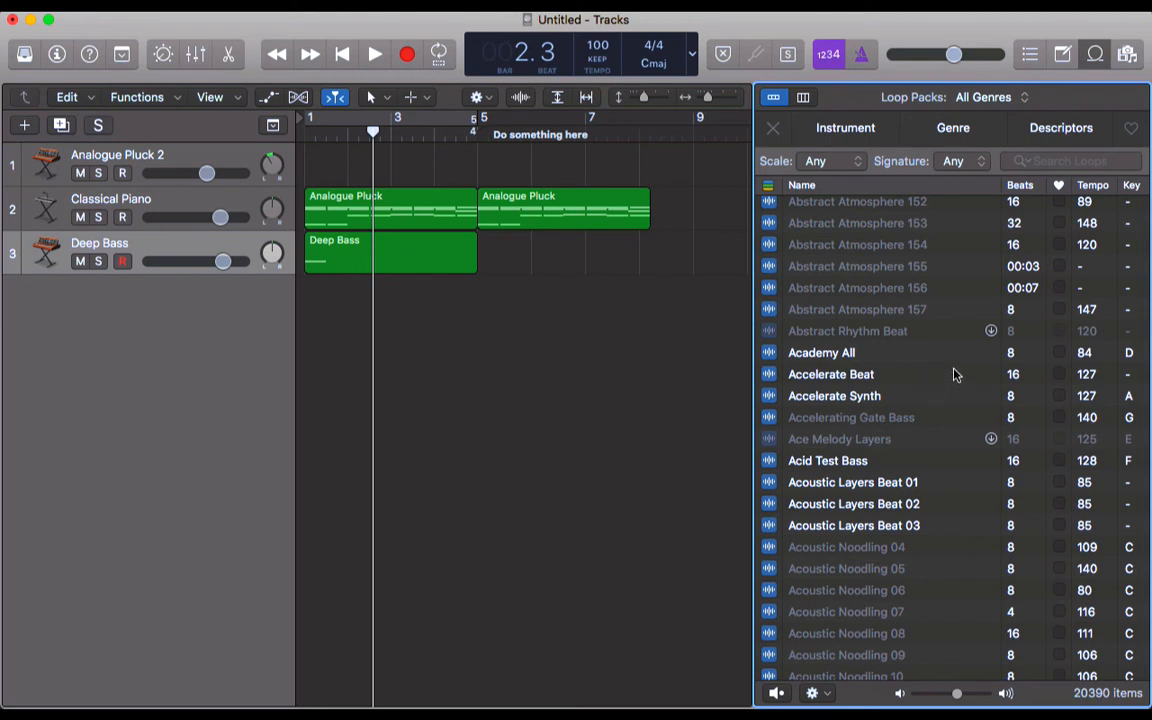
drag(927, 376, 304, 290)
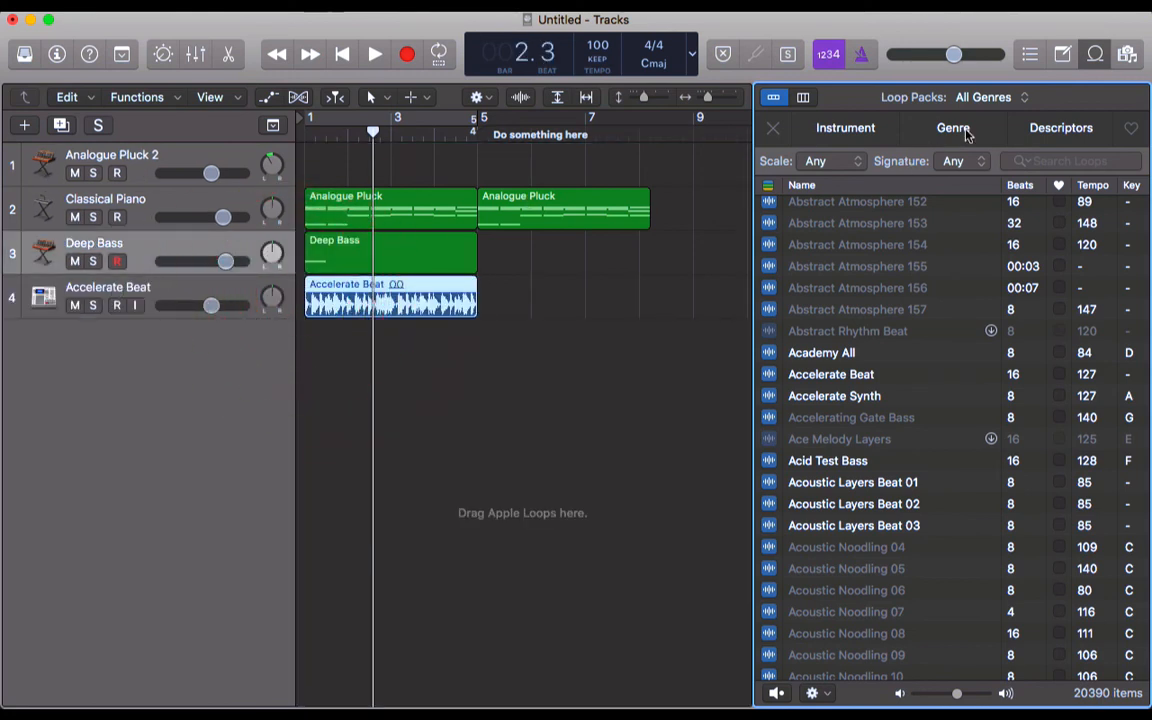
click(1095, 55)
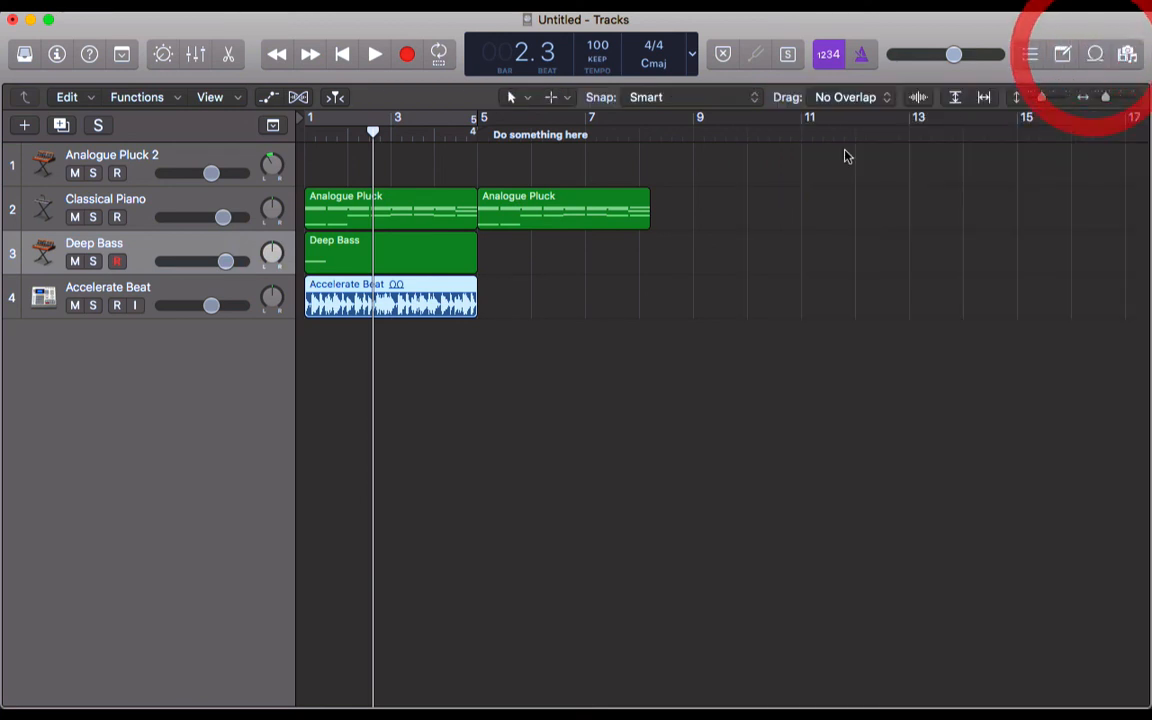
- Play the start of the arrangement briefly to hear the added Accelerate Beat loop
key(Return)
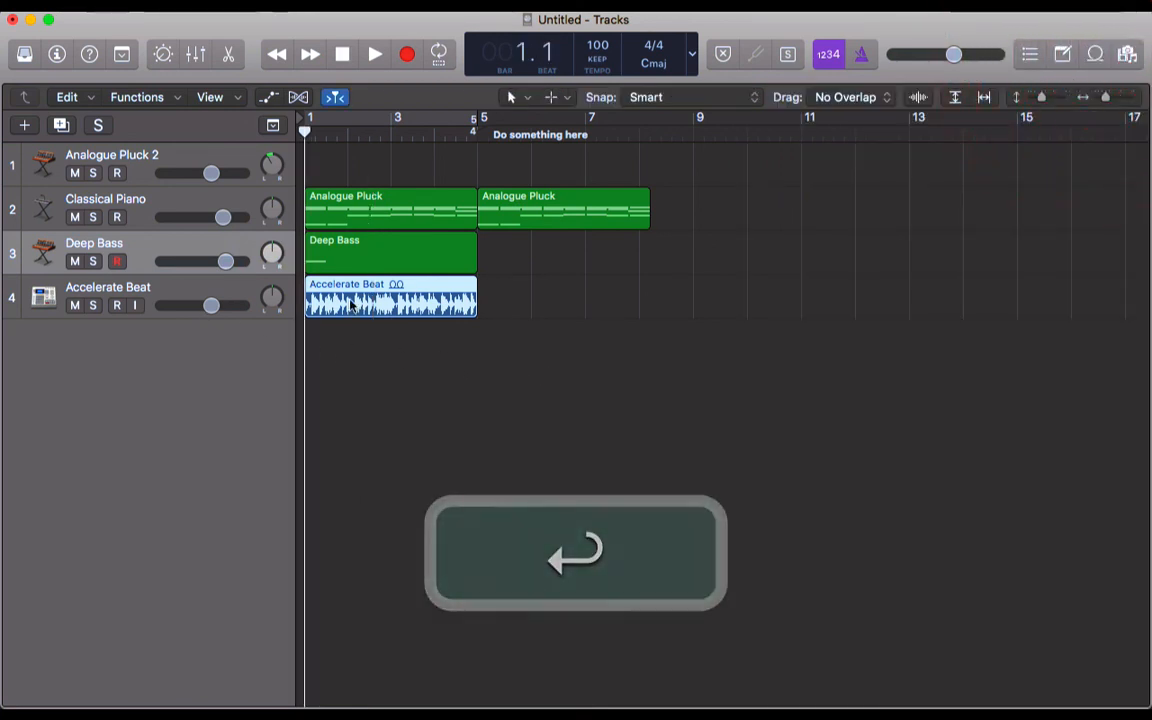
key(space)
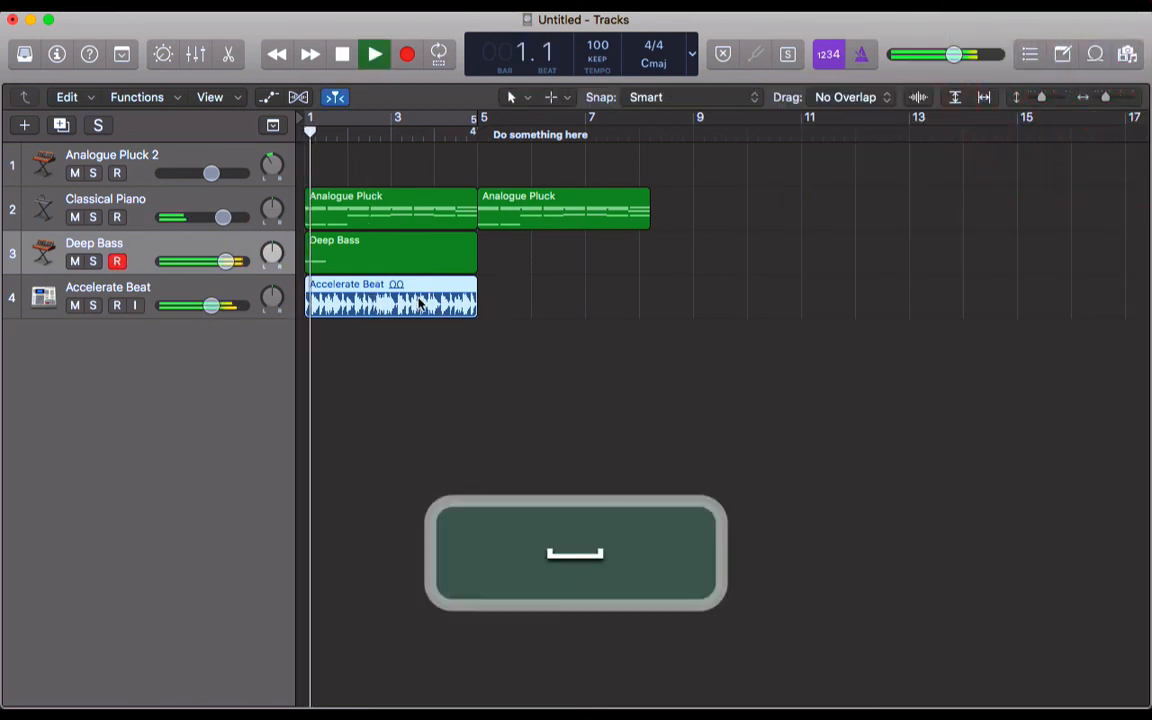
key(space)
- Route the Accelerate Beat channel's output to Stereo Output in the Mixer, and hide the Mixer
click(198, 299)
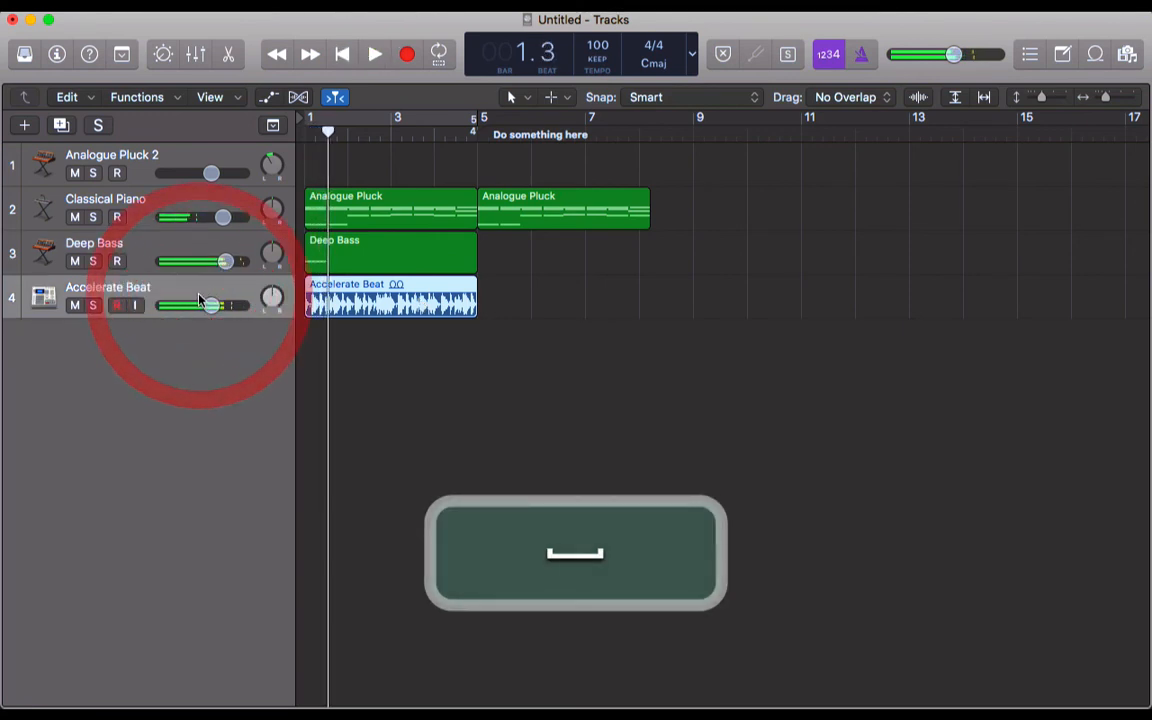
key(x)
click(303, 360)
mouse_move(300, 387)
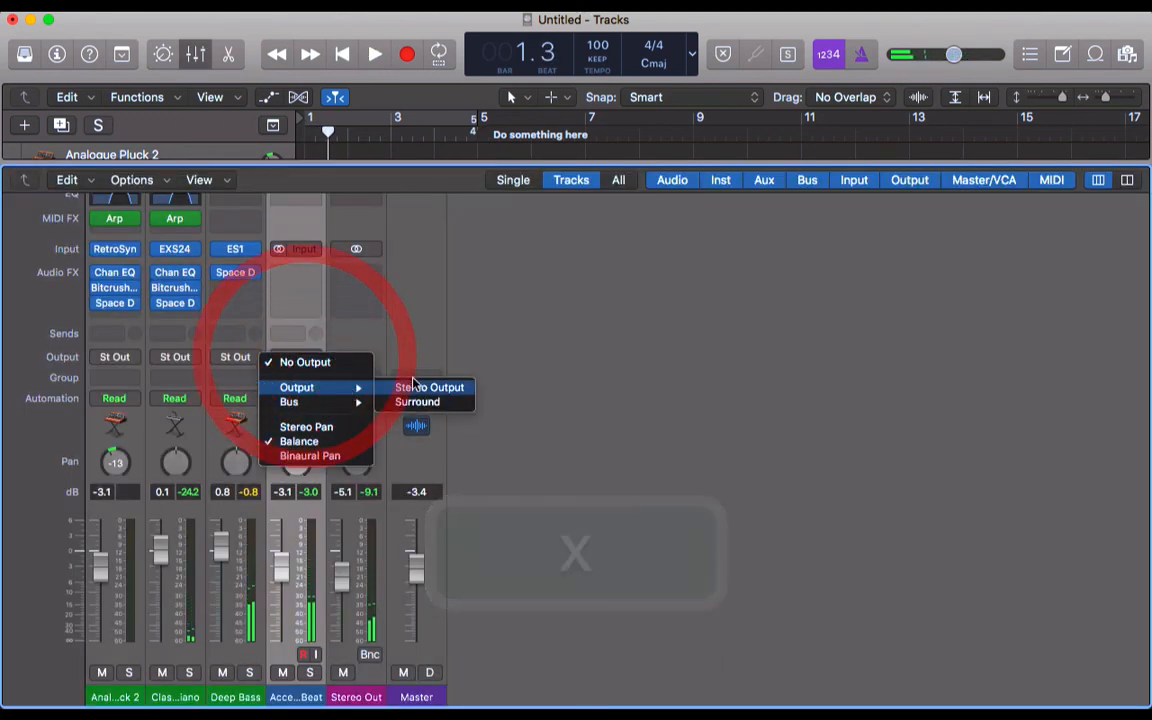
click(430, 386)
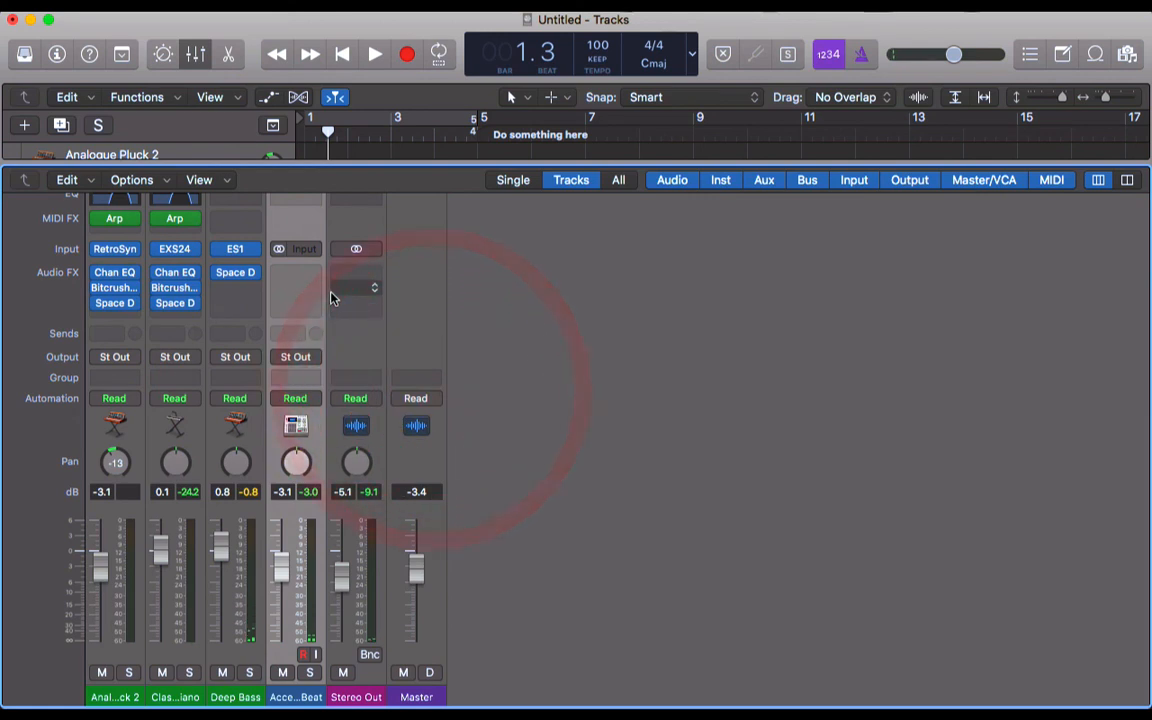
key(x)
- Play the arrangement from bar 1 into bar 3 to check the routed beat
key(Return)
key(space)
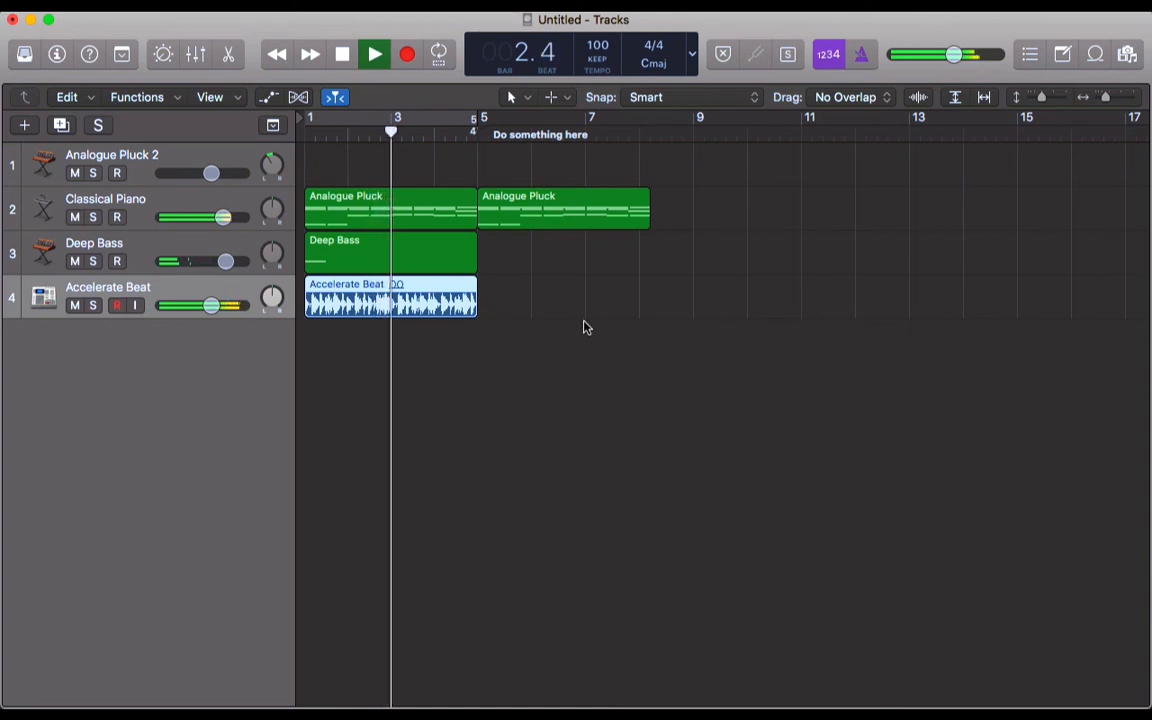
key(space)
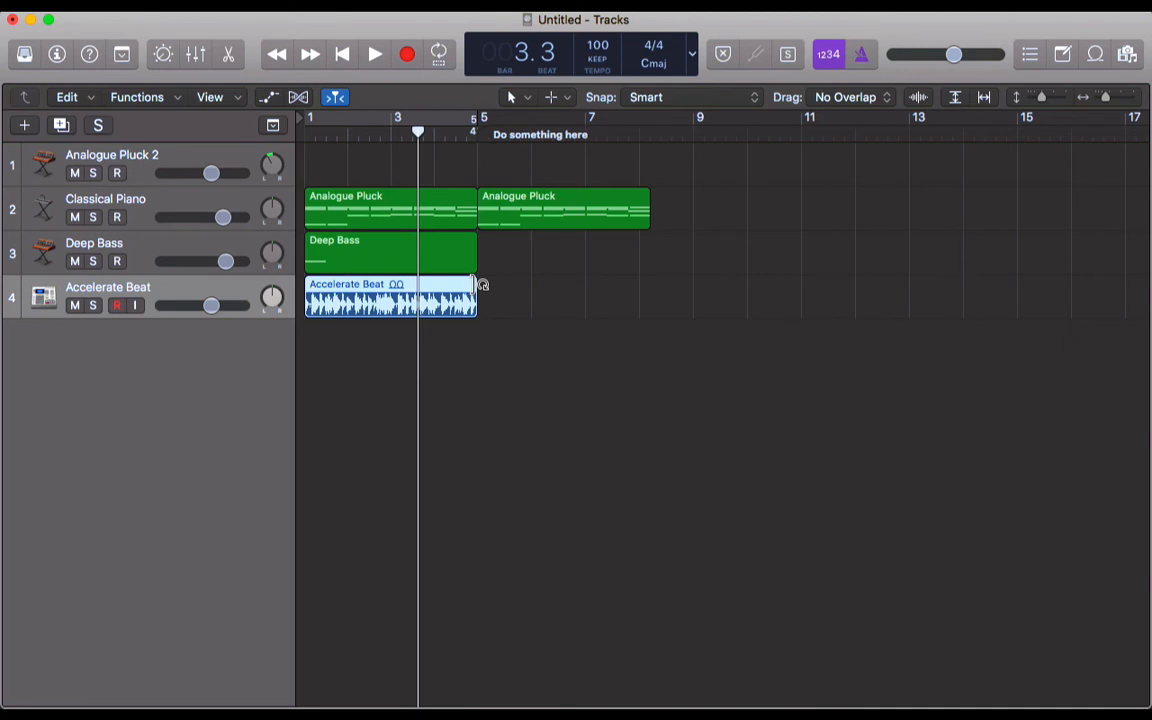
- Loop the Accelerate Beat region to the end of the second Analogue Pluck region, and play it across the bar 5 tempo change
drag(483, 284, 645, 275)
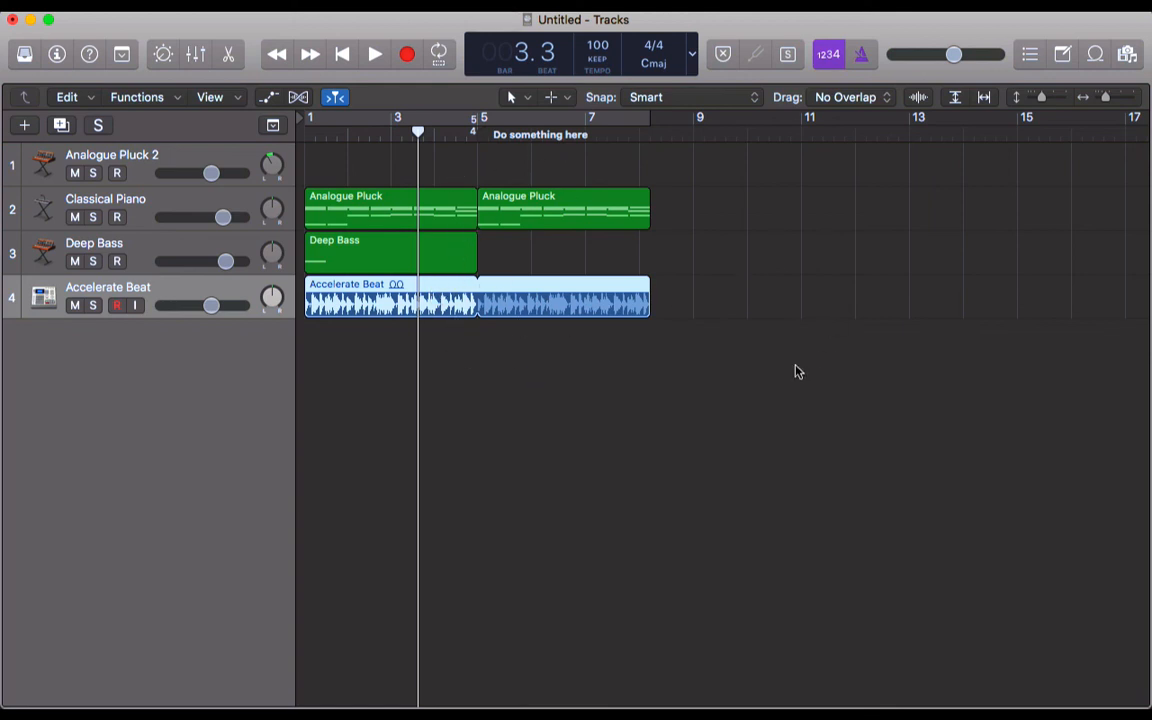
click(458, 132)
key(space)
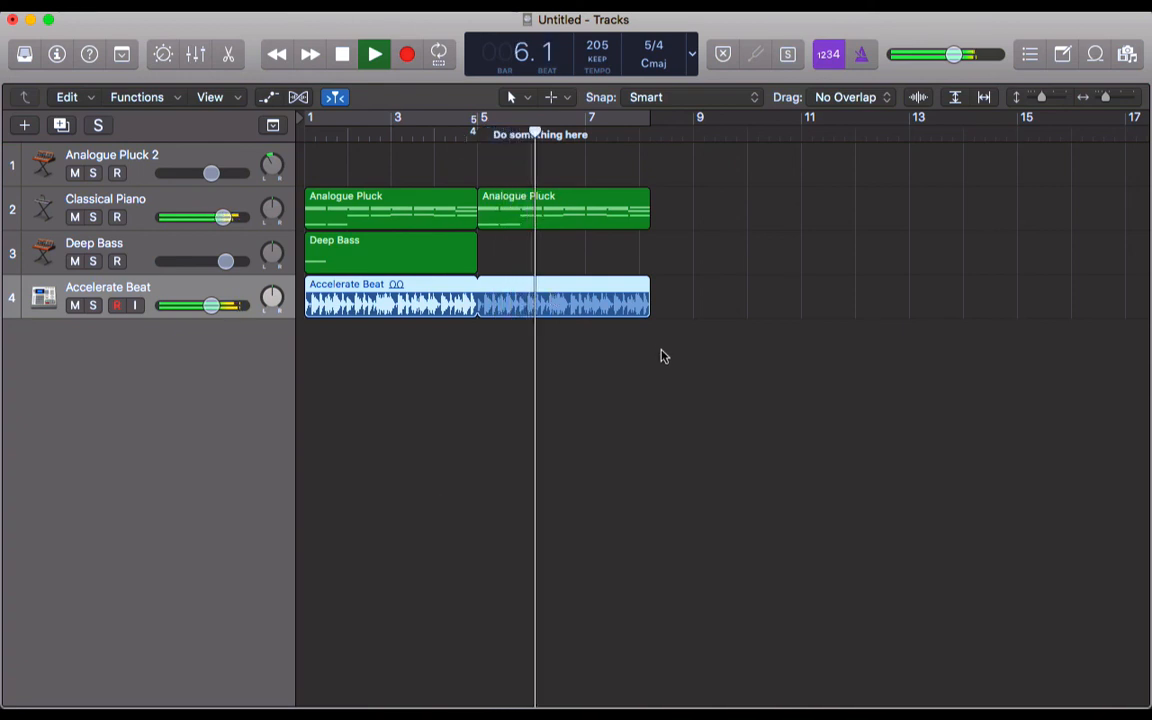
key(space)
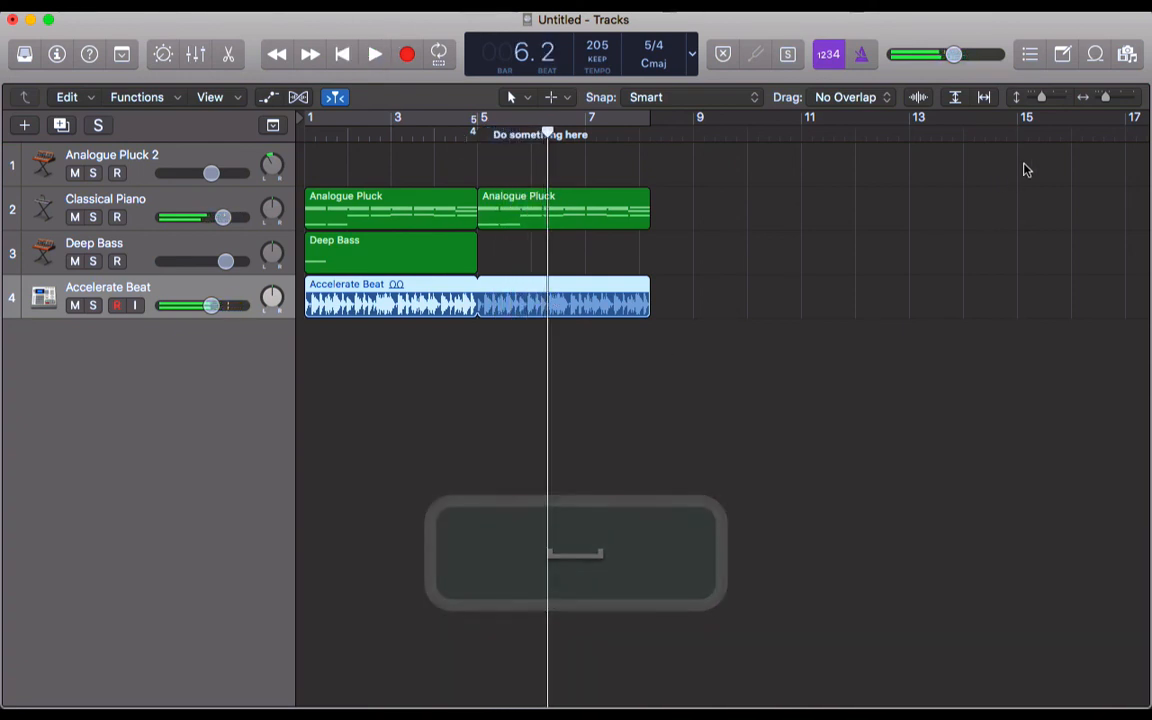
key(Return)
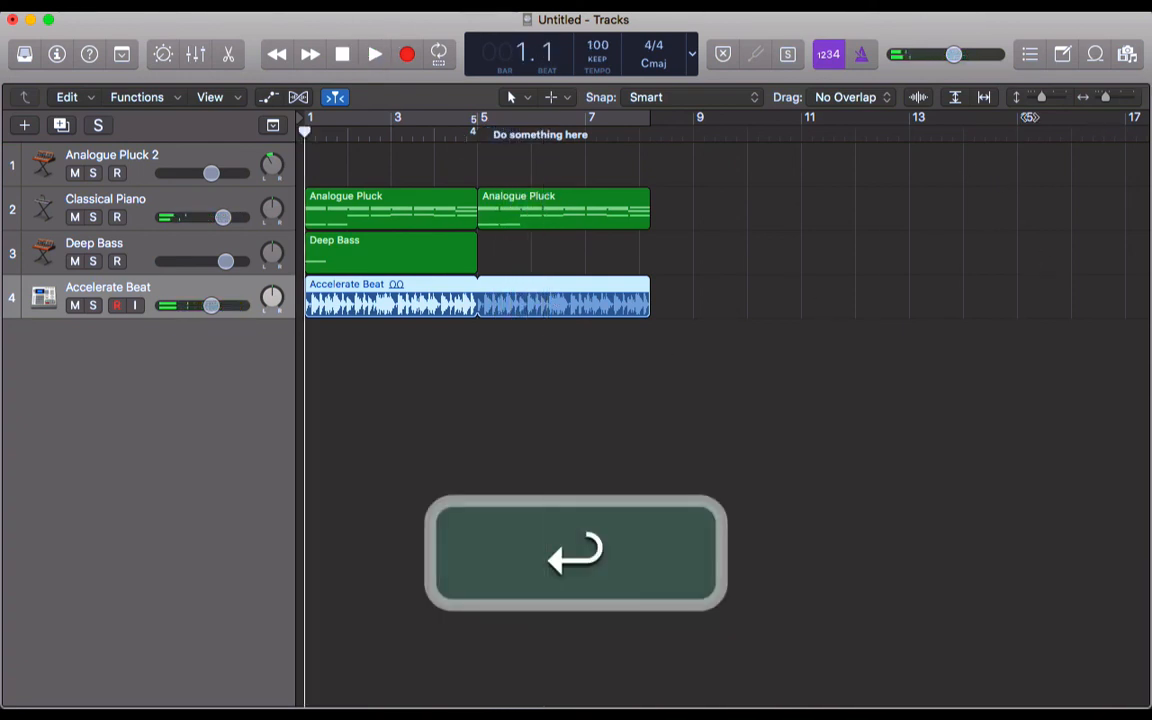
- Show the Project Audio browser, delete the looped Accelerate Beat region from its track, and hide the browser
click(1128, 55)
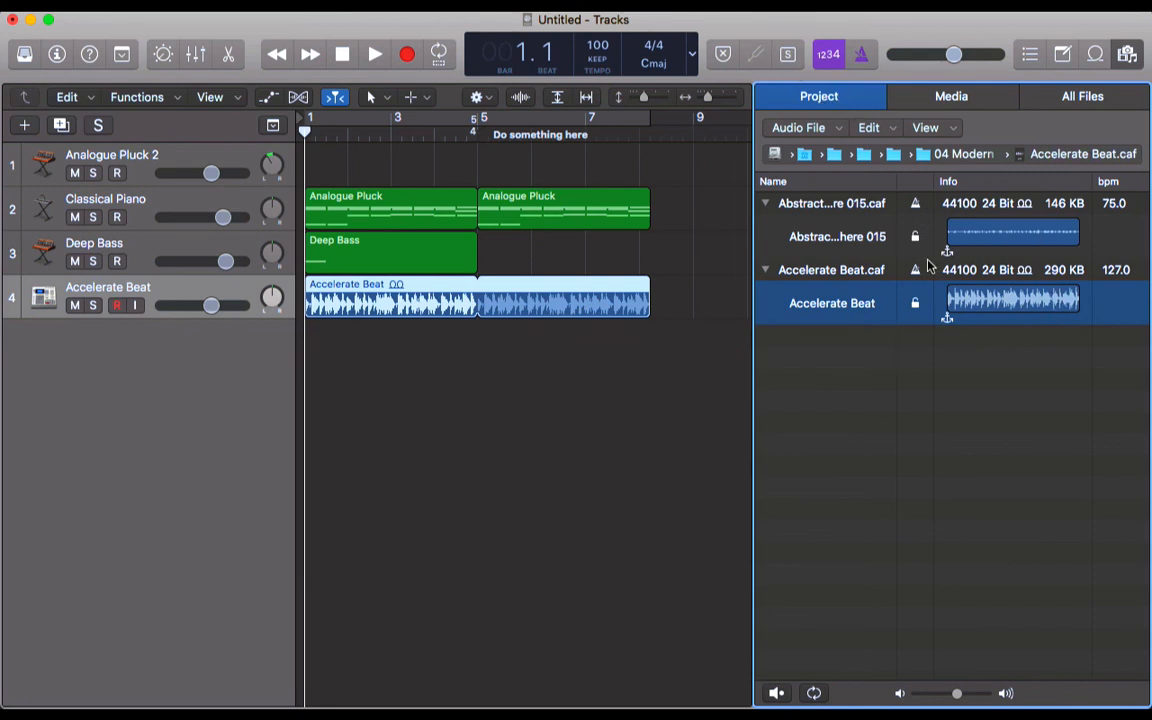
click(437, 403)
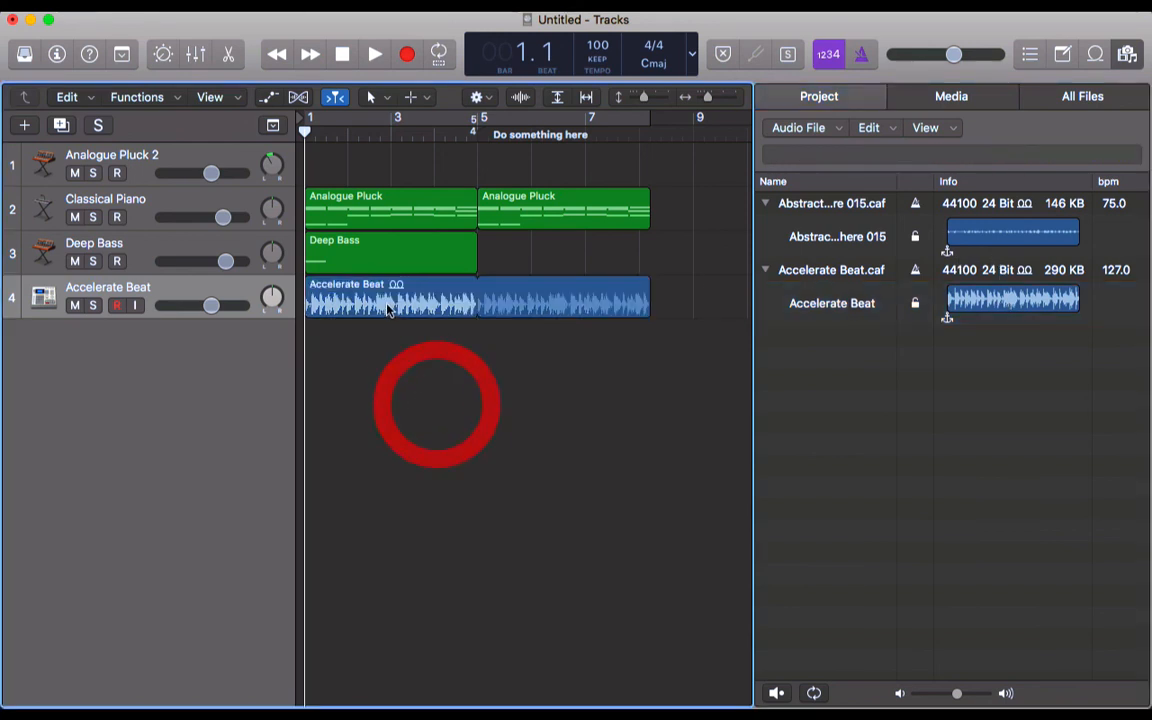
click(381, 302)
key(BackSpace)
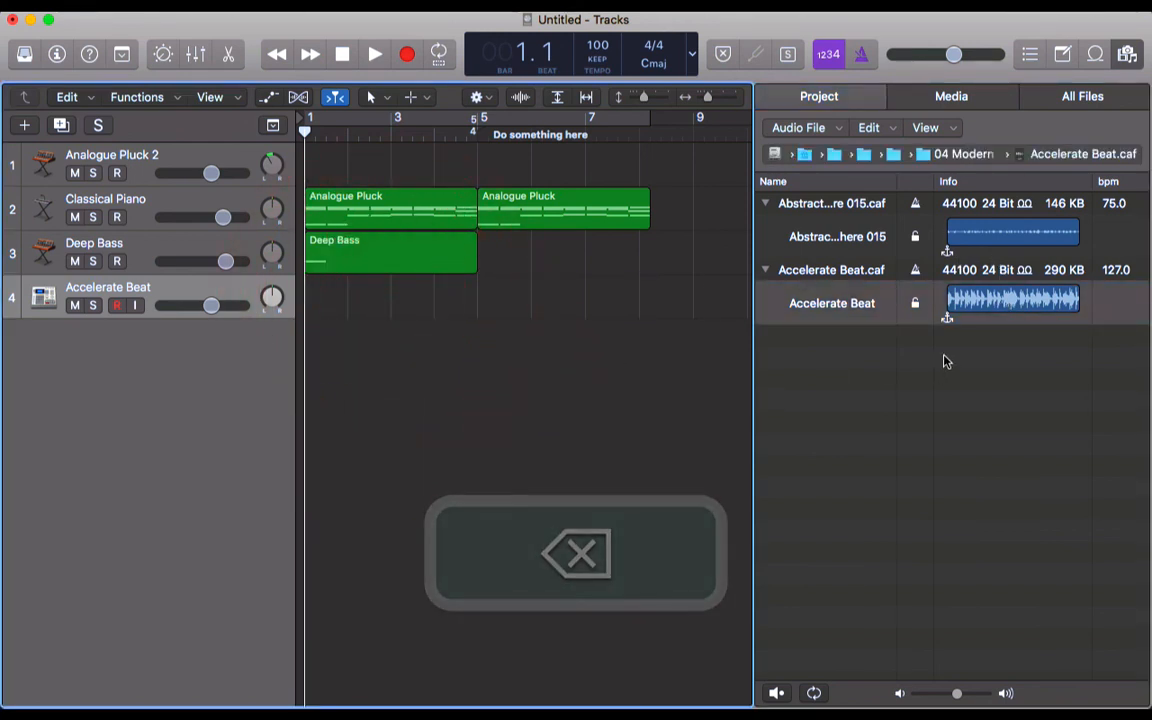
click(1125, 56)
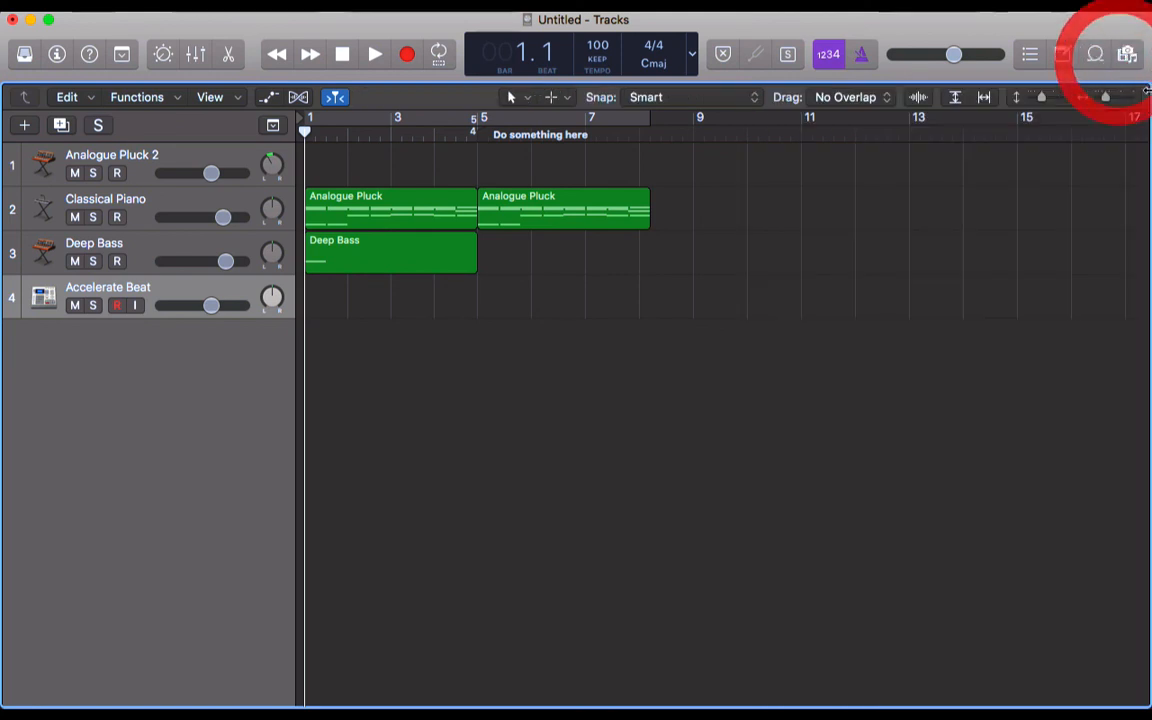
- Place Accelerate Beat from the Project Audio browser at bar 1 on the Accelerate Beat track, and hide the browser
click(1127, 56)
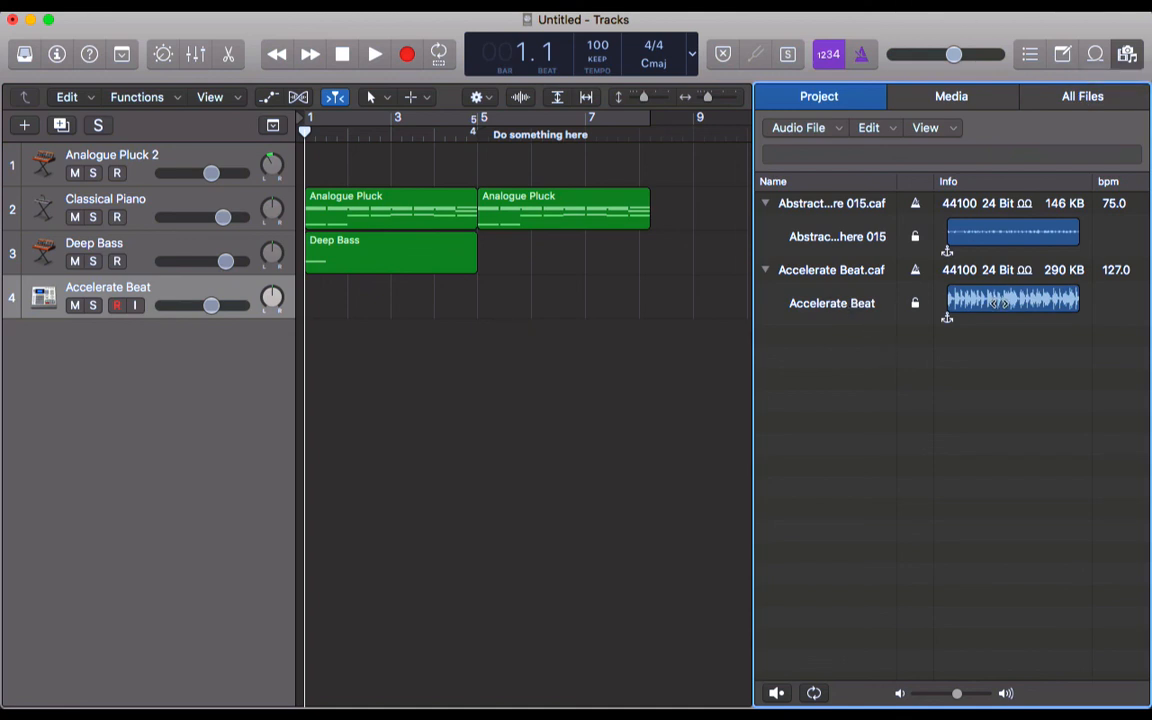
drag(1015, 303, 312, 298)
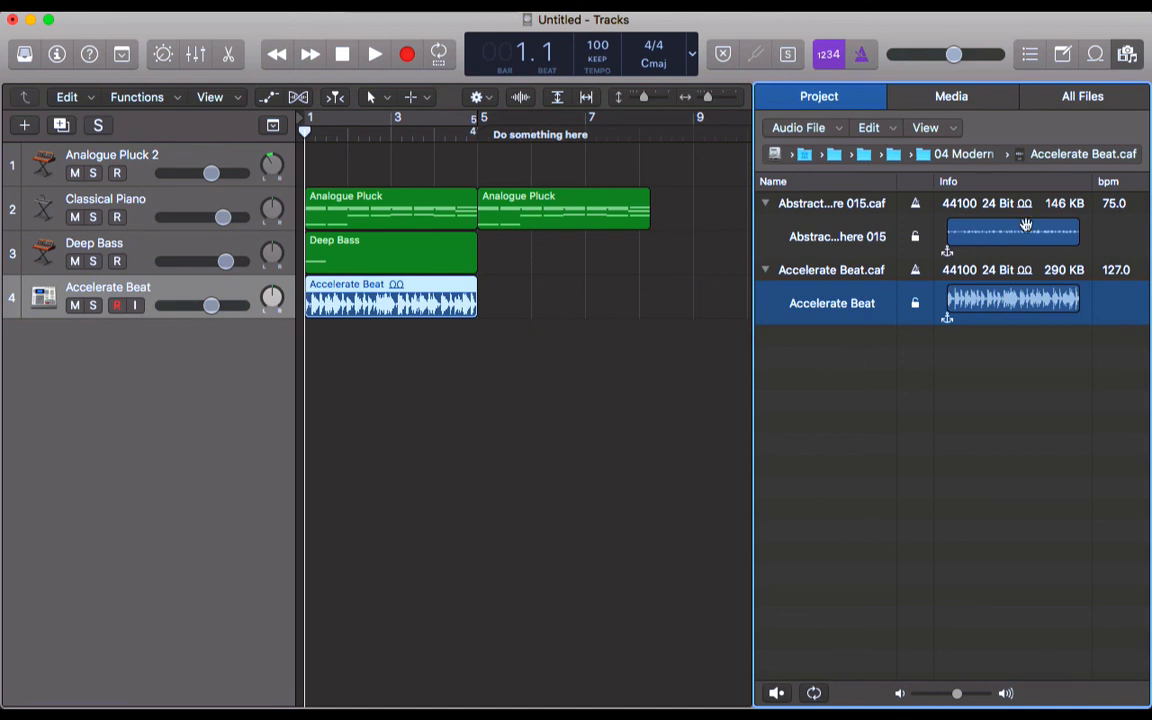
click(573, 386)
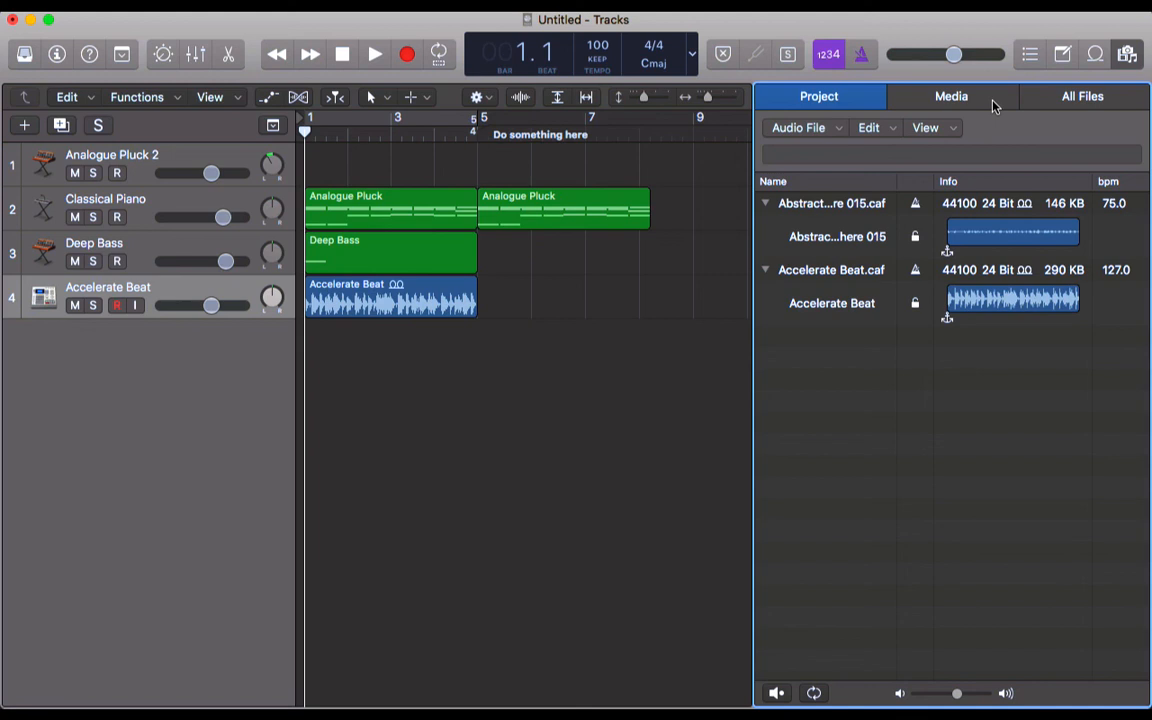
click(1127, 54)
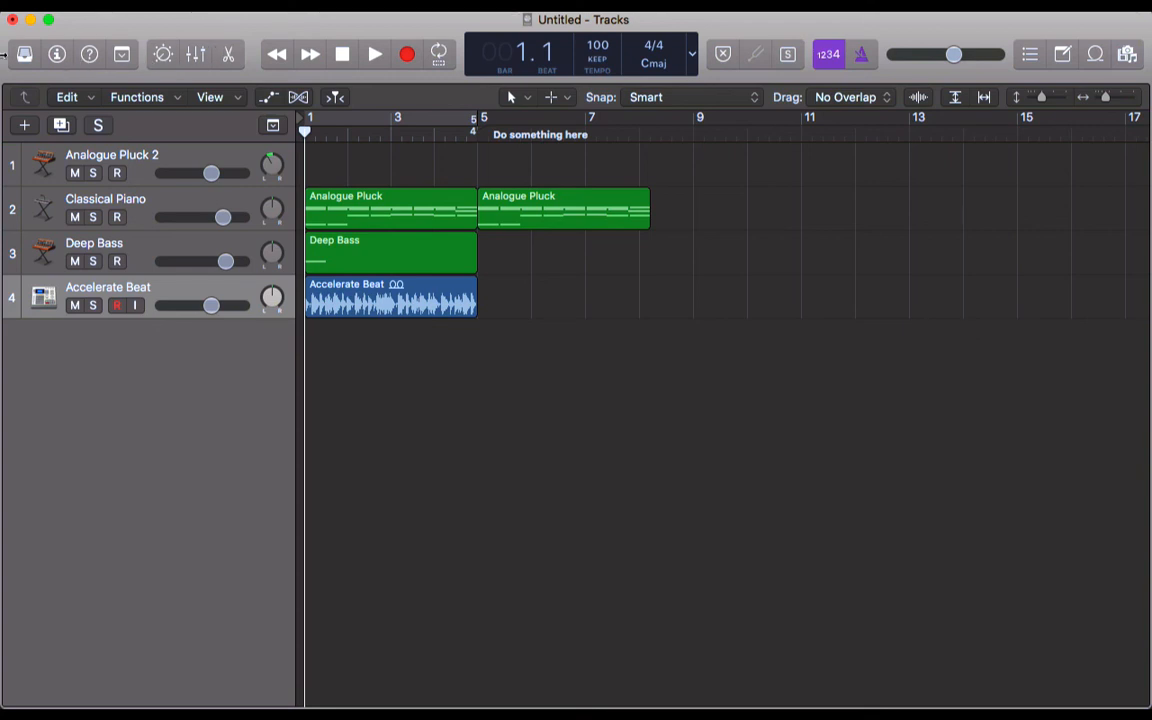
- Show the Mixer, reduce its height so all four tracks fit above it, and hide it
key(x)
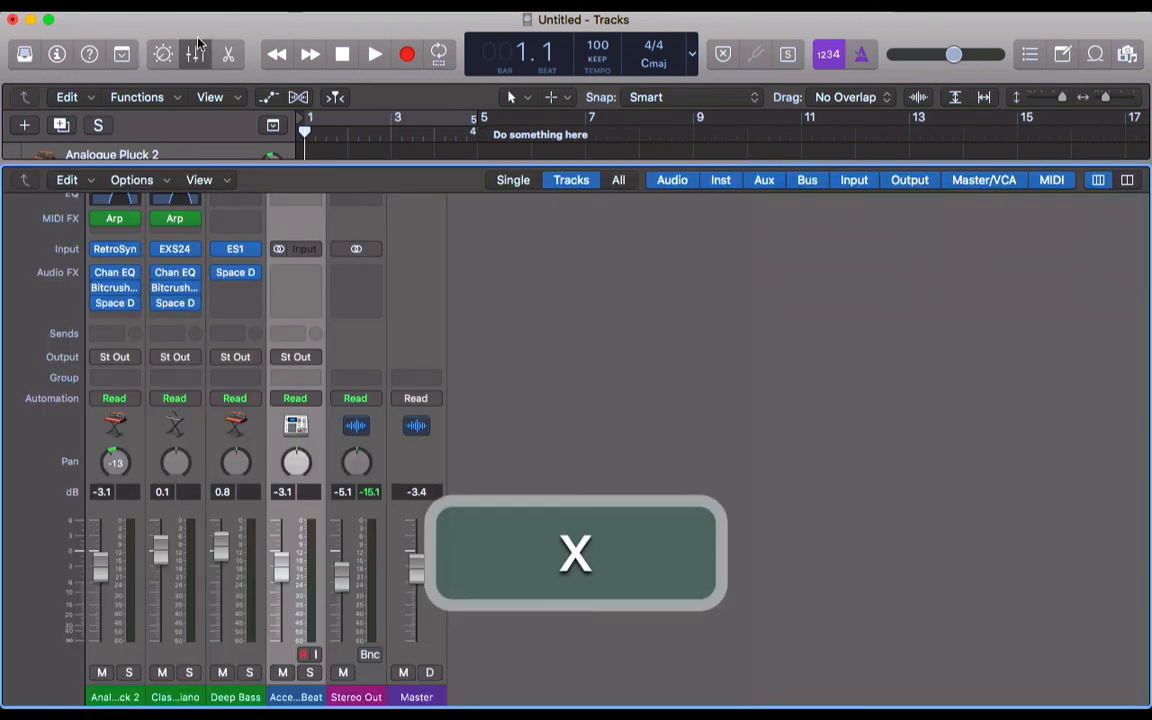
key(x)
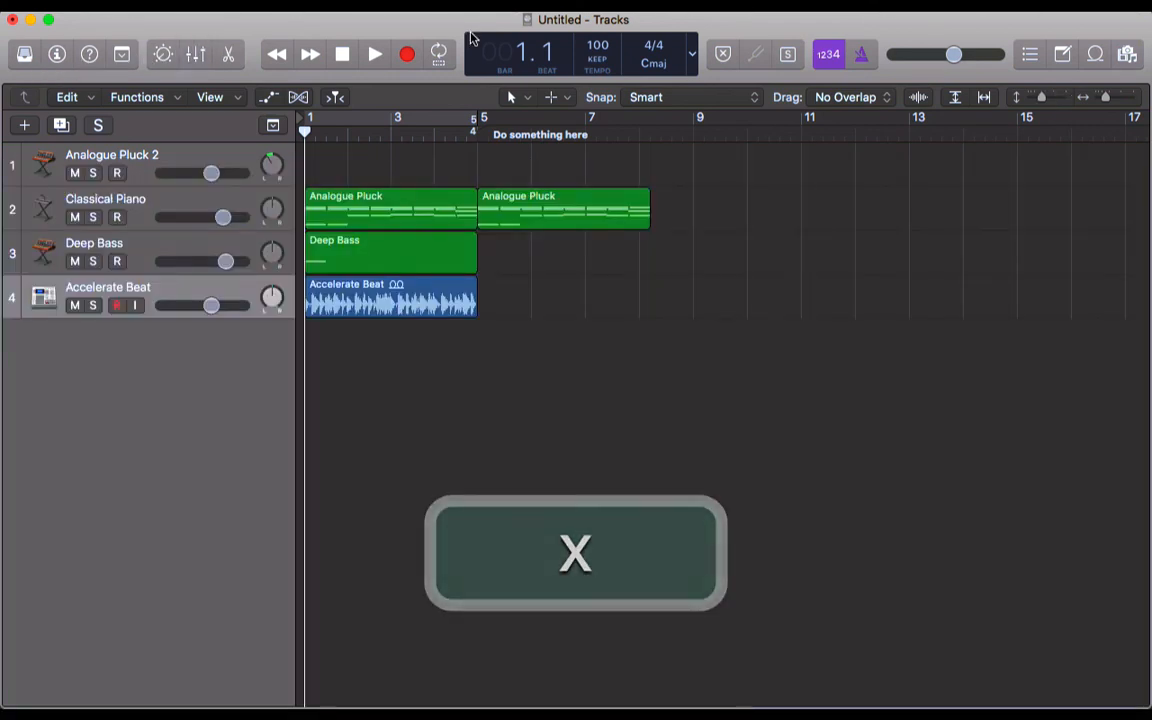
key(x)
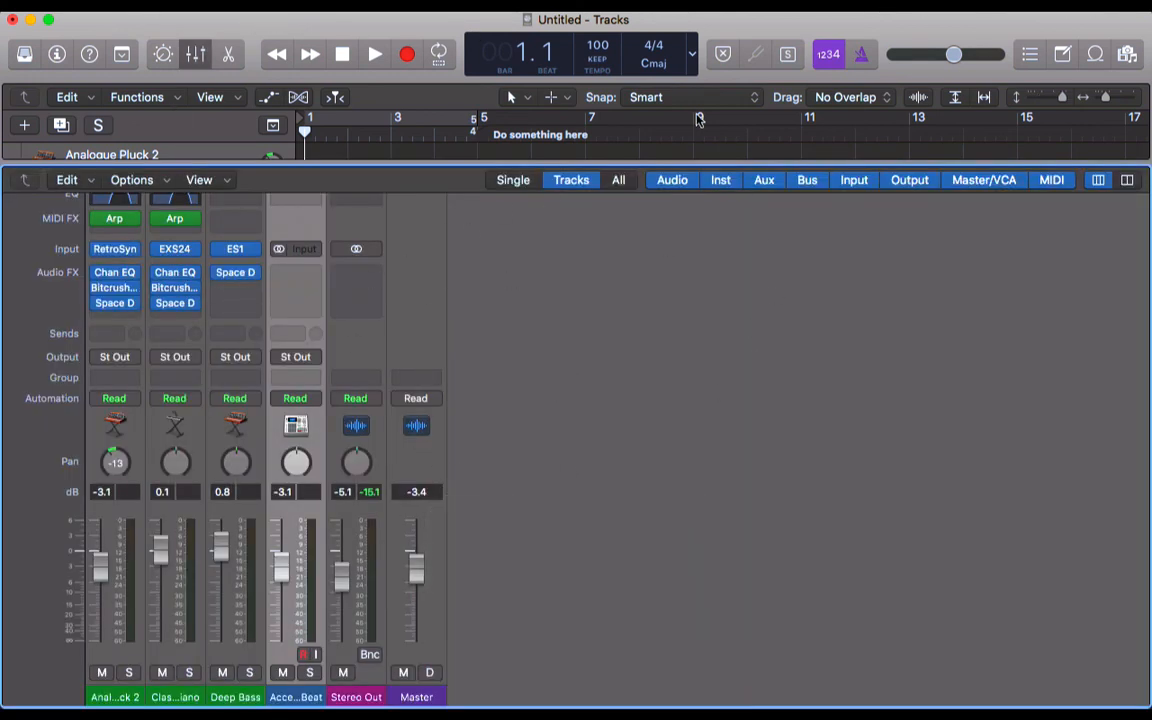
scroll(614, 120, down, 4)
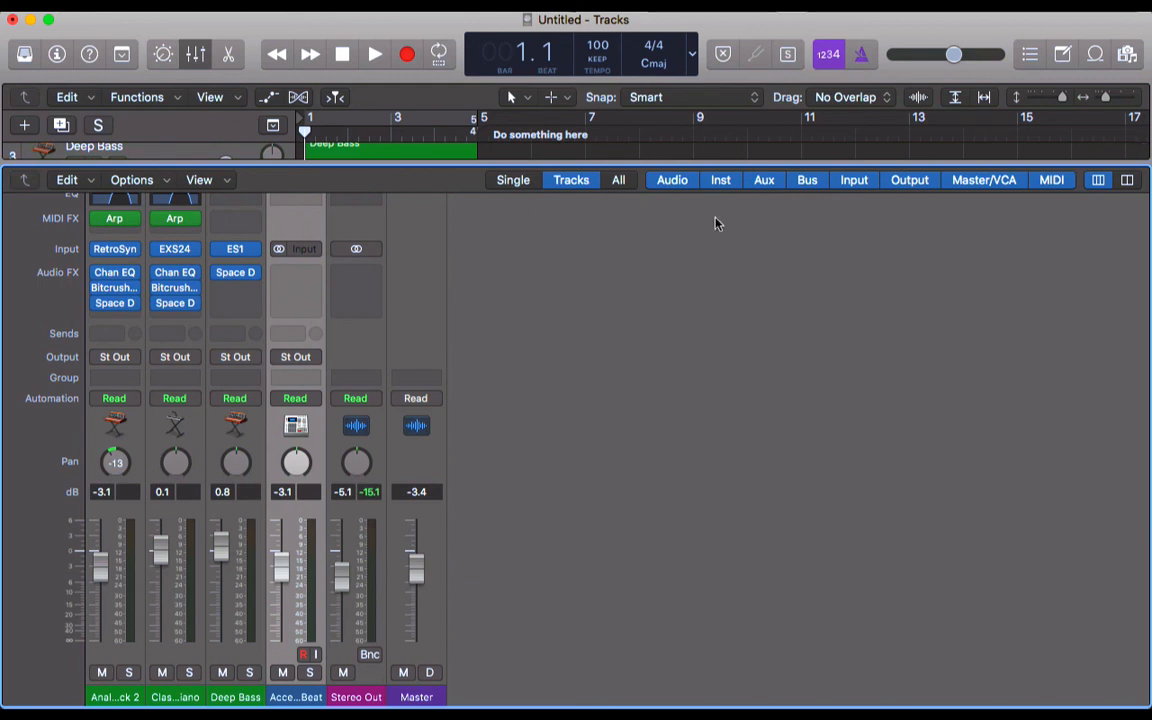
drag(664, 162, 663, 352)
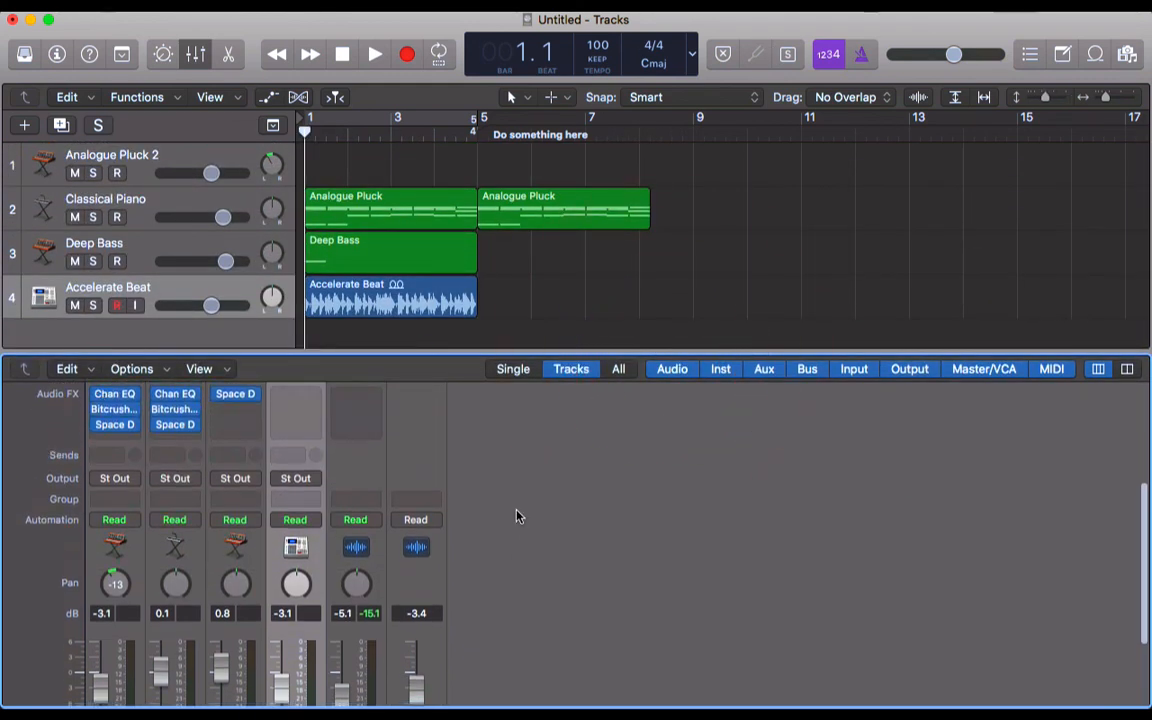
key(x)
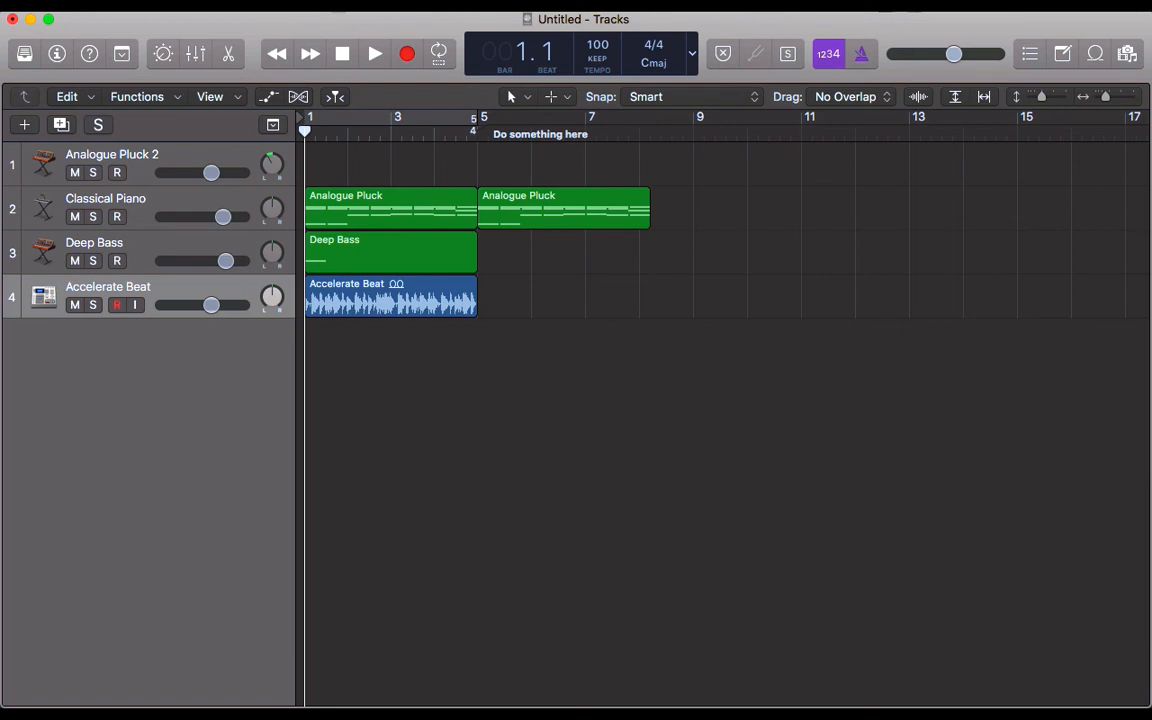
- Open the Mixer in a separate window and move it down over the lower part of the Tracks area
click(489, 10)
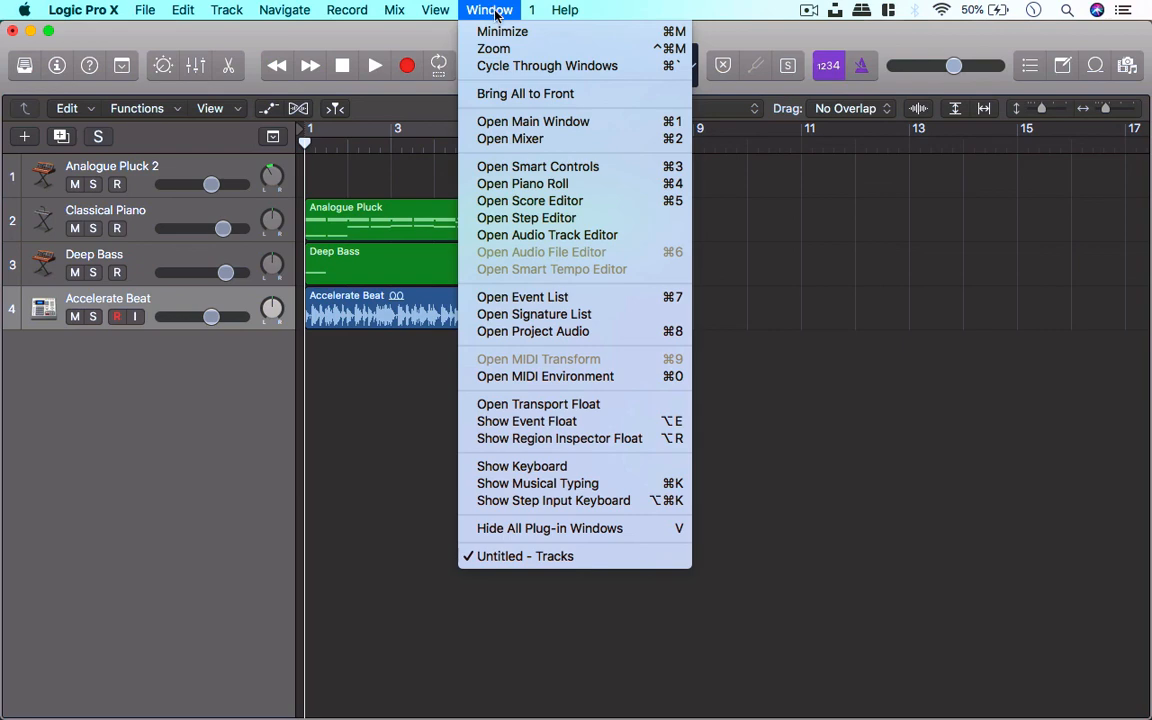
click(590, 150)
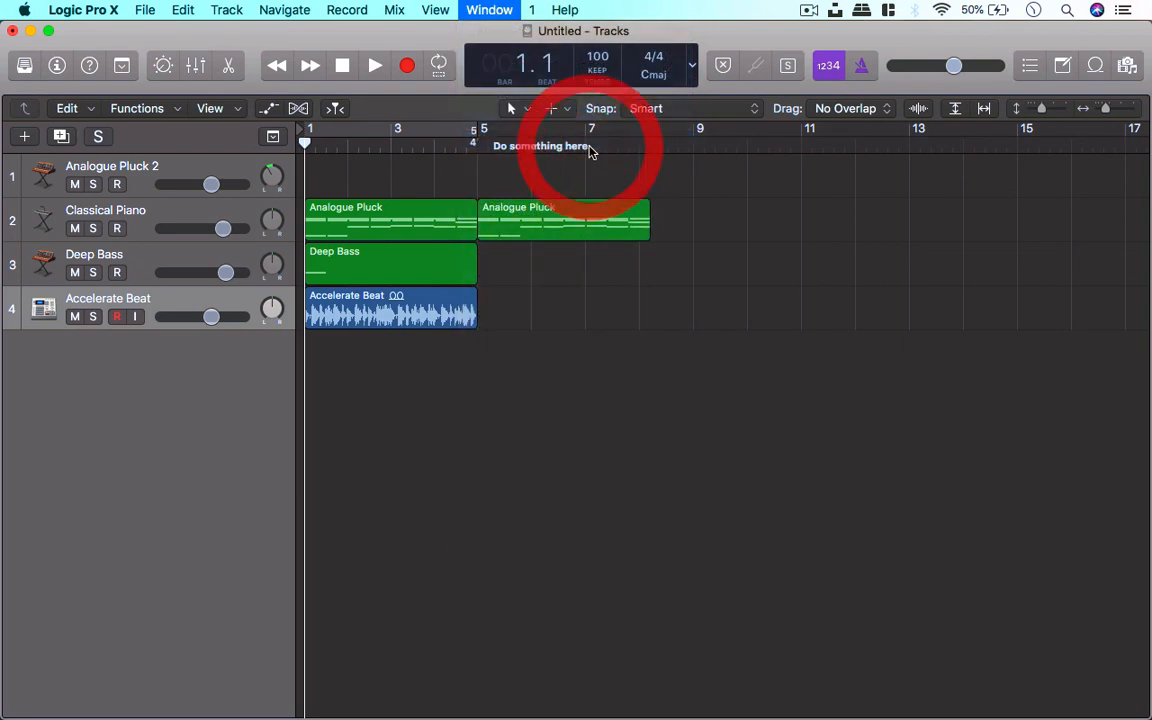
drag(810, 242, 1149, 74)
click(612, 401)
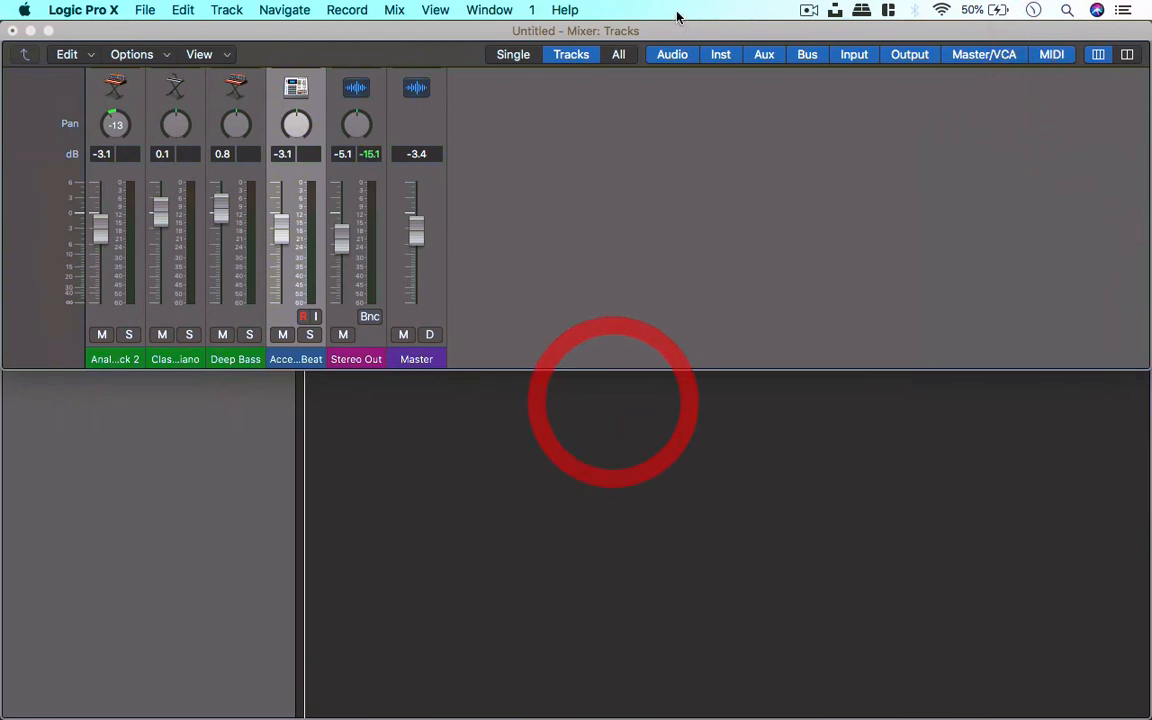
drag(681, 33, 846, 276)
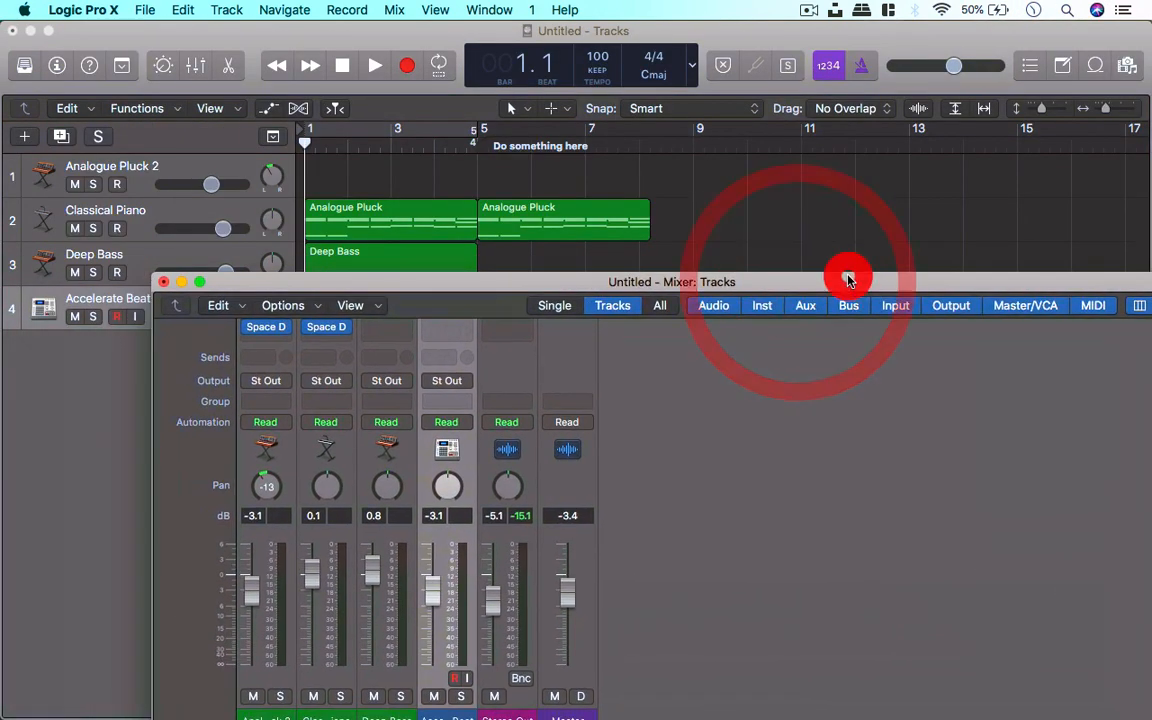